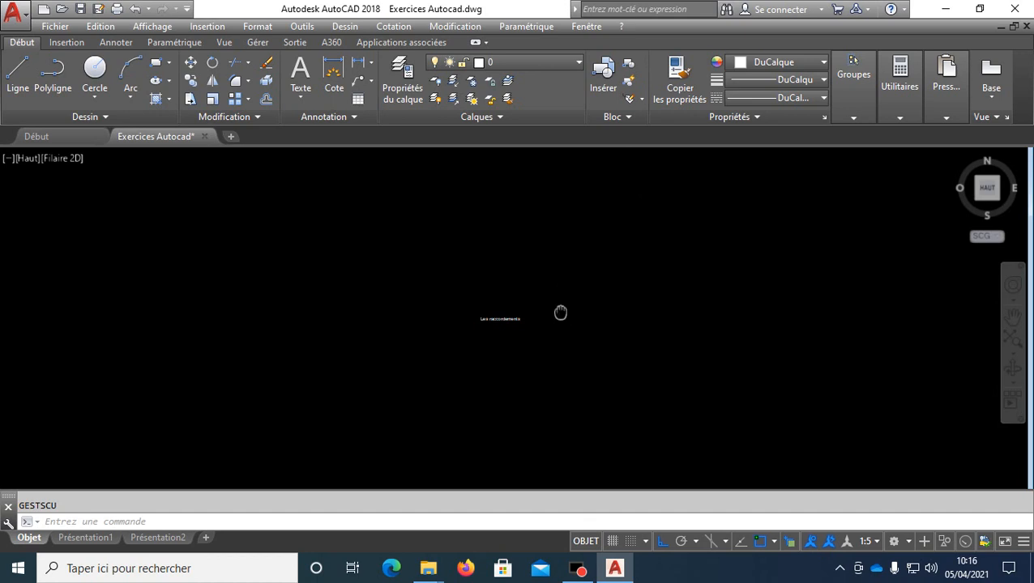
# Step: Choose the PDF file "ABC BE 09 Les raccordements" to attach as an underlay
pyautogui.middleClick(560, 311)
pyautogui.middleClick(560, 312)
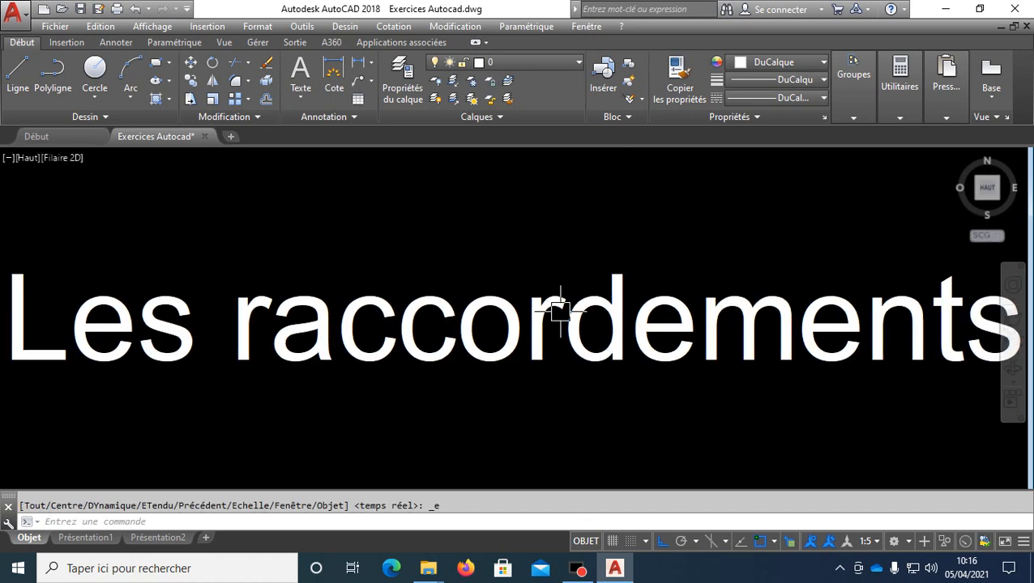
pyautogui.scroll(-3, 435, 202)
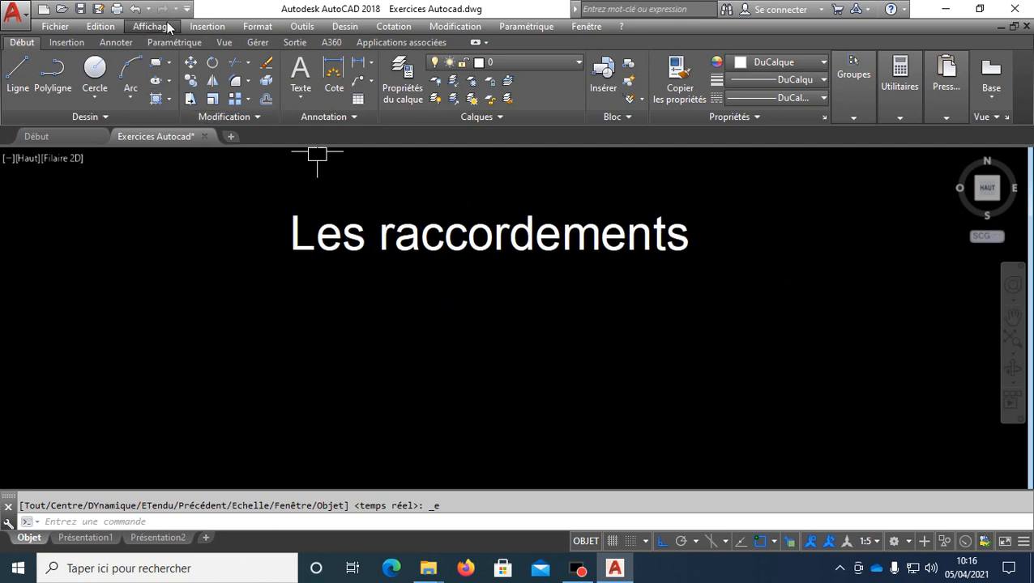
pyautogui.click(187, 9)
pyautogui.click(189, 11)
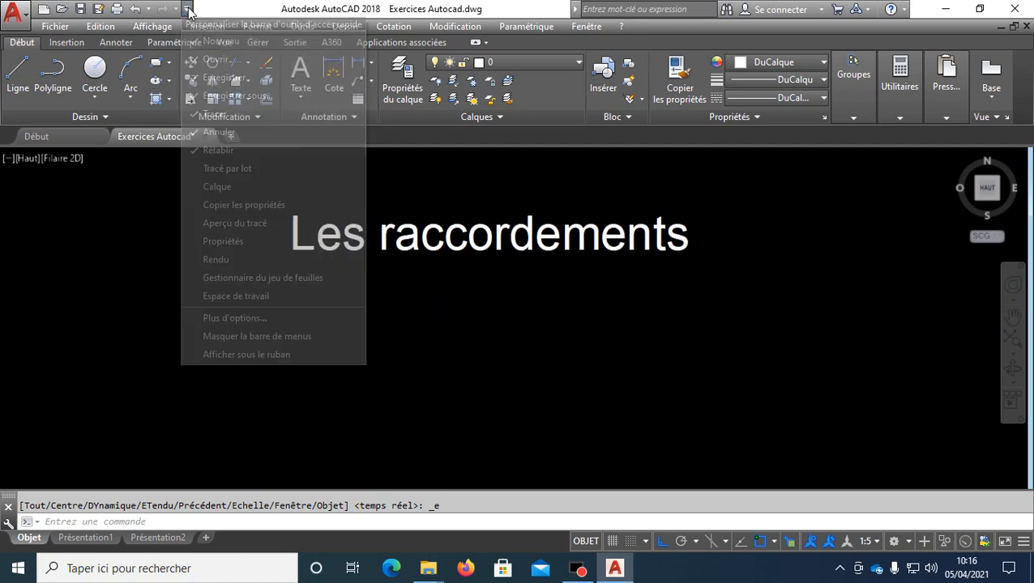
pyautogui.click(203, 27)
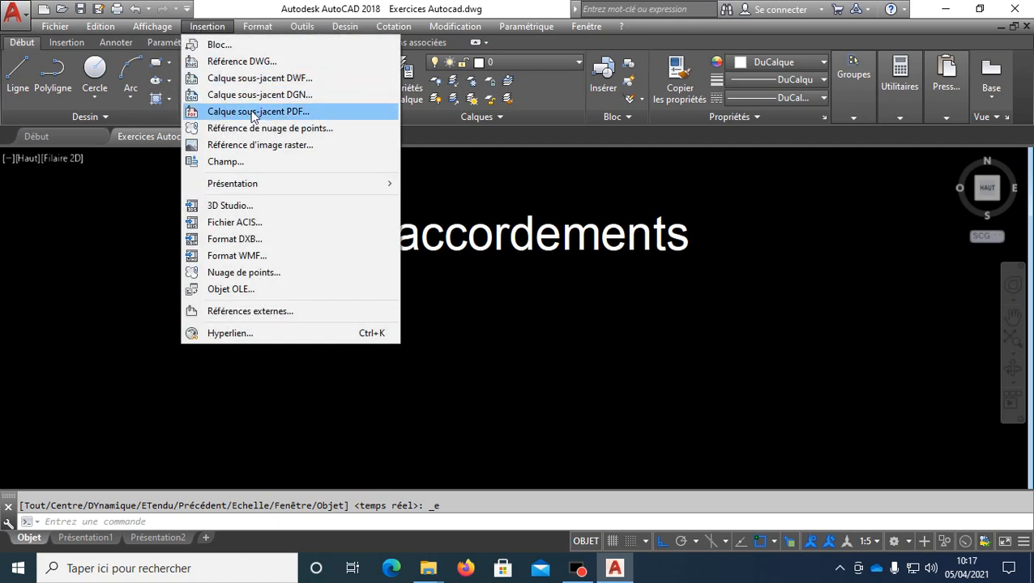
pyautogui.click(253, 112)
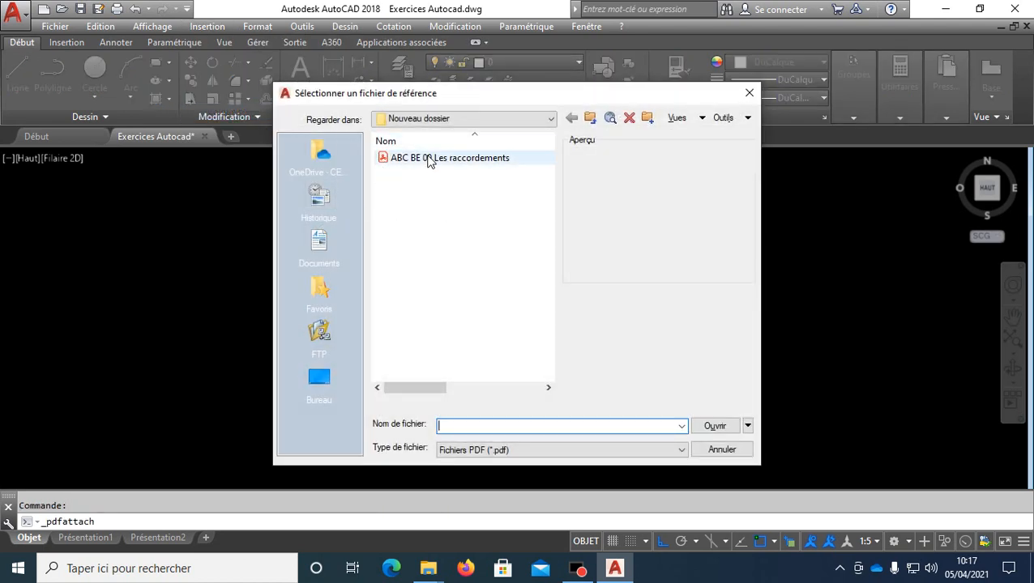
pyautogui.doubleClick(430, 159)
# Step: Attach page 22 of the PDF at scale 1, with its insertion point at 0,0
pyautogui.click(196, 191)
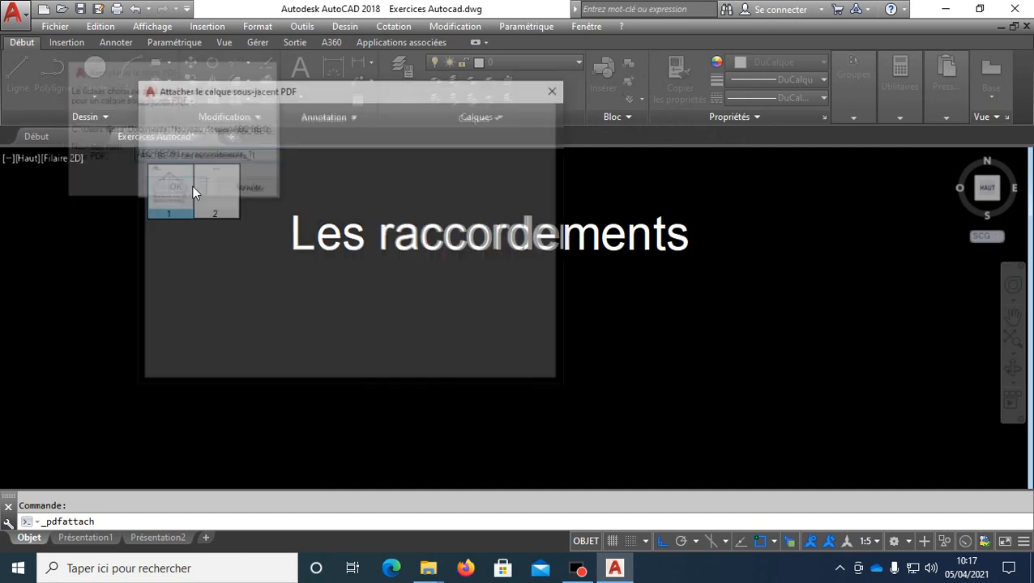
pyautogui.scroll(-4, 204, 240)
pyautogui.scroll(-3, 204, 241)
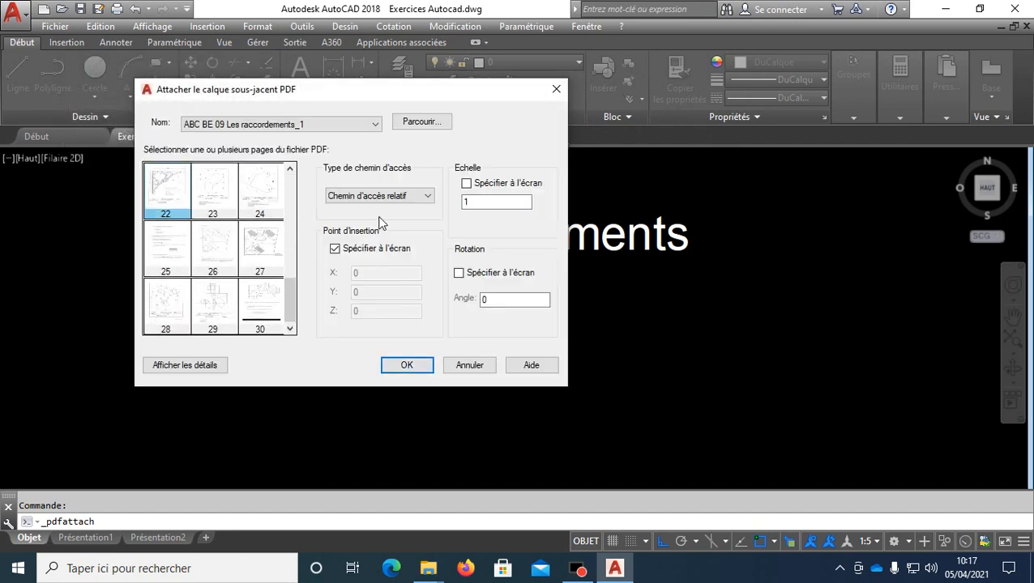
pyautogui.click(416, 365)
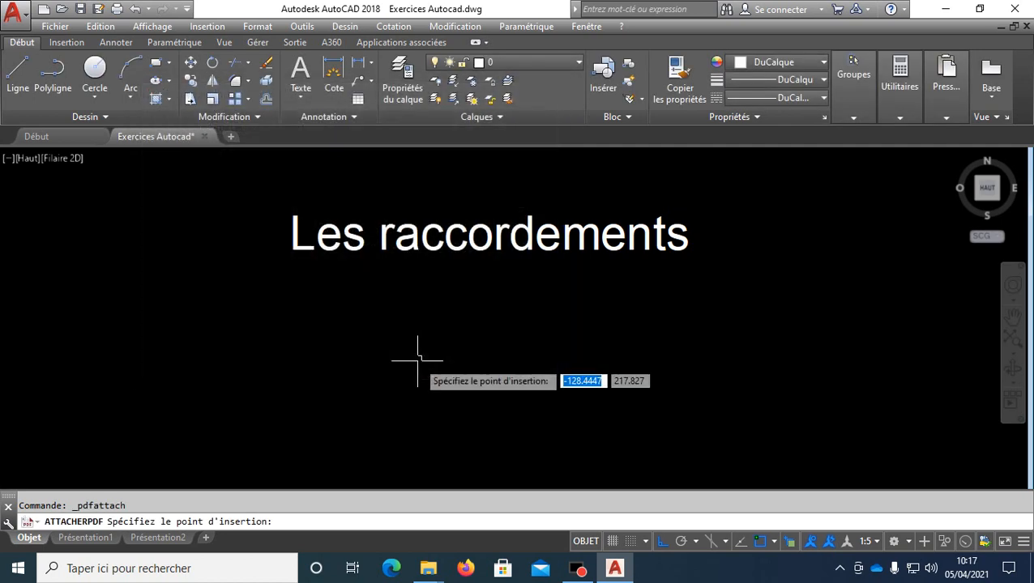
pyautogui.write('0,0')
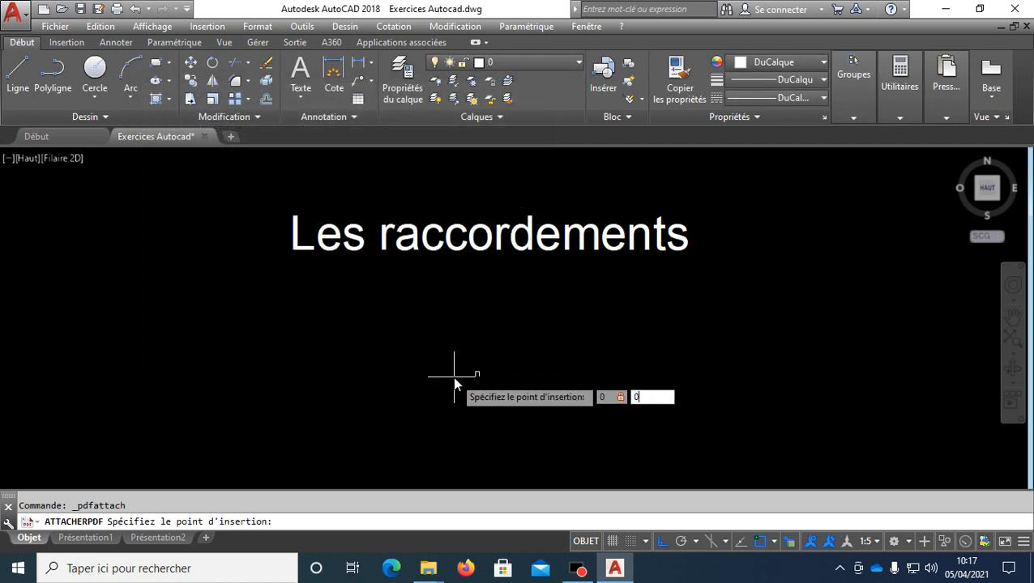
pyautogui.press('Return')
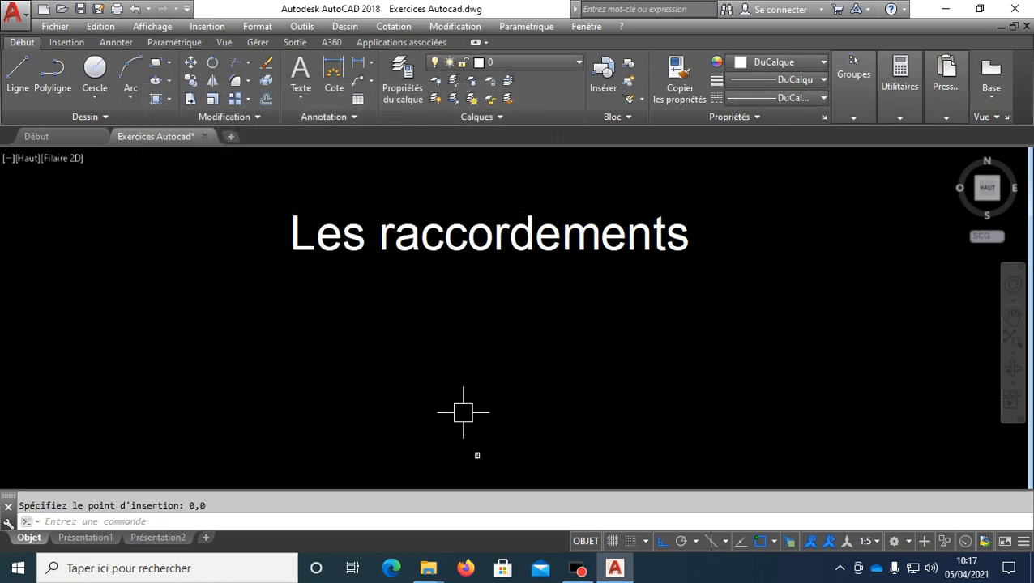
pyautogui.moveTo(461, 414); pyautogui.dragTo(464, 296, button='middle')
pyautogui.scroll(4, 520, 368)
pyautogui.scroll(4, 359, 274)
pyautogui.click(520, 315)
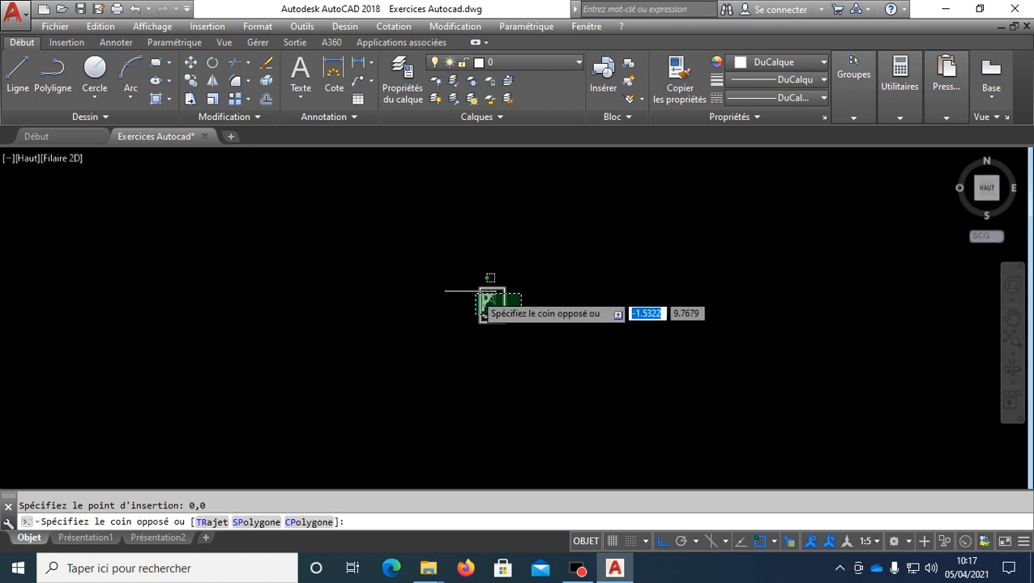
pyautogui.click(470, 292)
pyautogui.scroll(4, 537, 316)
pyautogui.write('e')
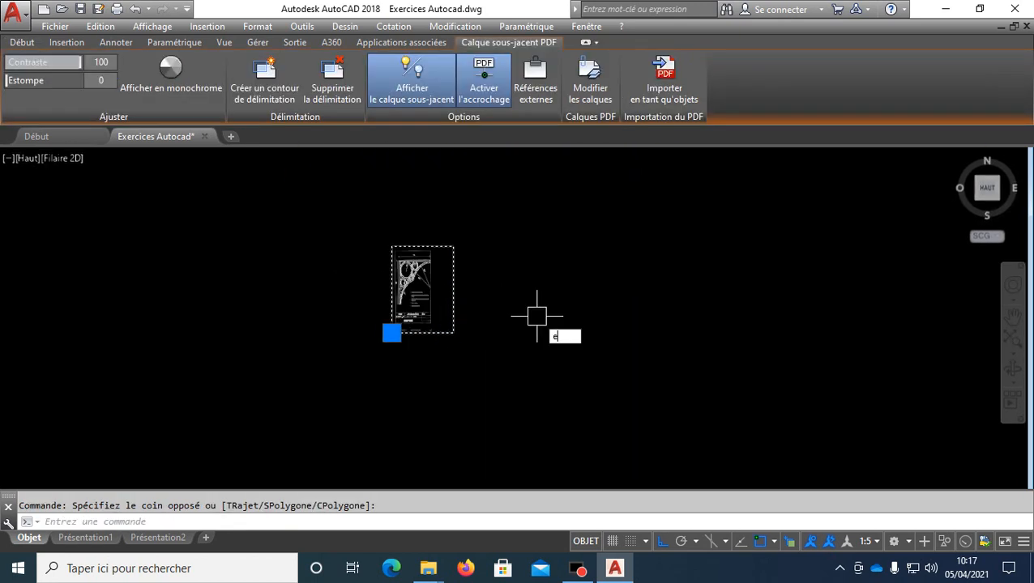
pyautogui.write('c')
pyautogui.press('Return')
pyautogui.scroll(2, 405, 331)
pyautogui.press('Escape')
# Step: Draw a horizontal construction line along the upper 100 dimension line of the support drawing
pyautogui.scroll(2, 430, 251)
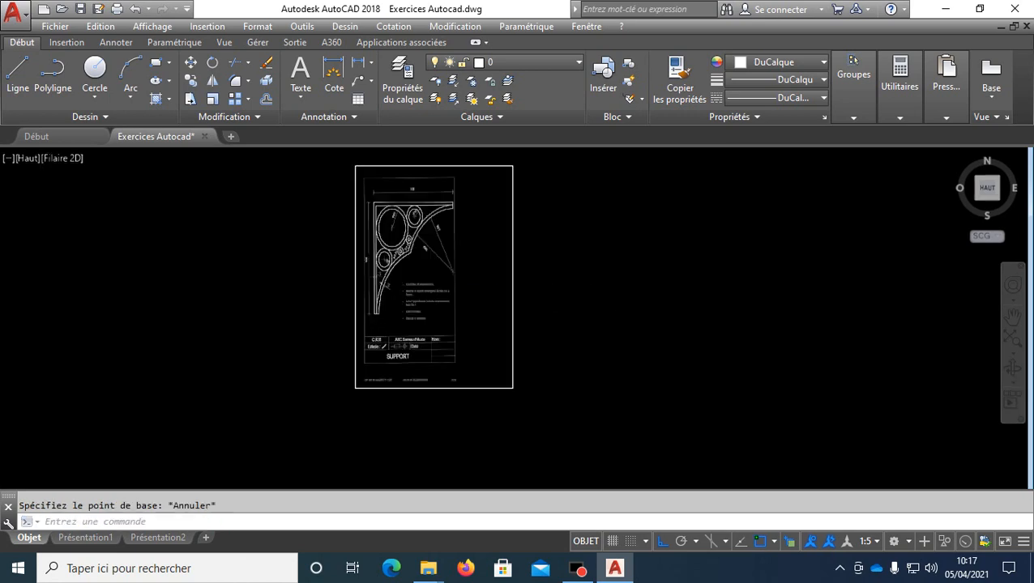
pyautogui.scroll(5, 430, 247)
pyautogui.scroll(-7, 444, 278)
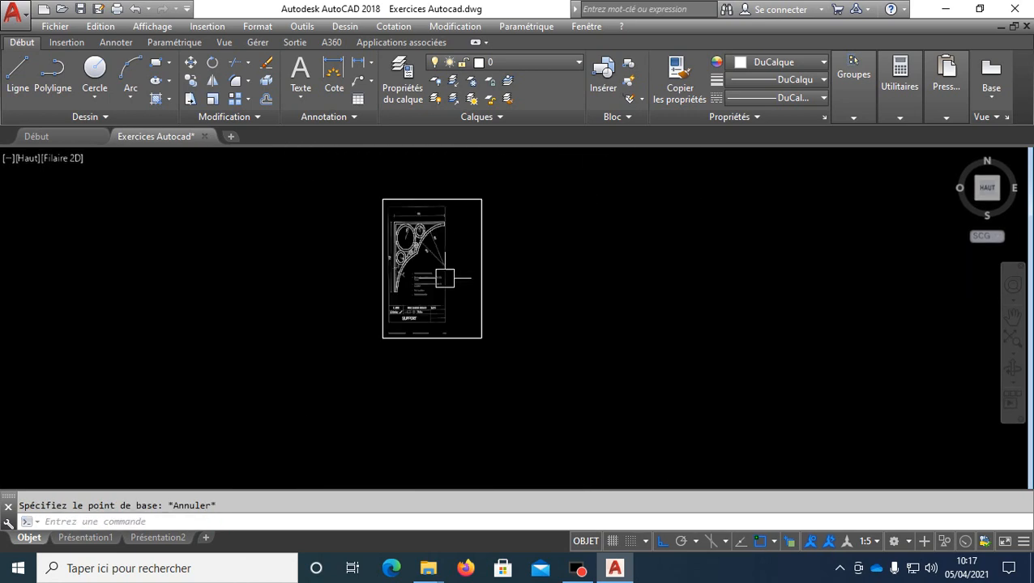
pyautogui.scroll(4, 444, 278)
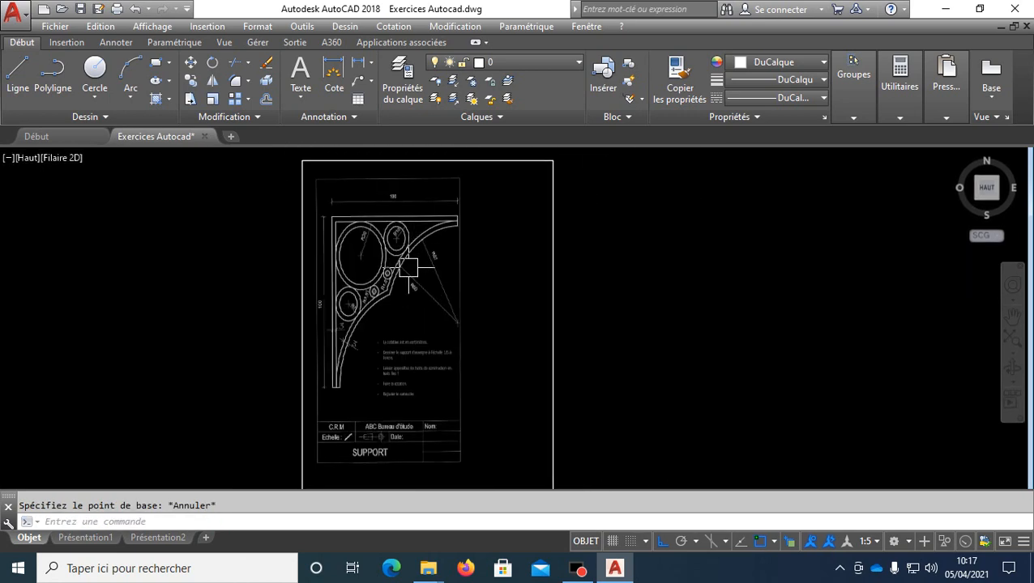
pyautogui.scroll(4, 407, 267)
pyautogui.moveTo(402, 215); pyautogui.dragTo(390, 231, button='middle')
pyautogui.scroll(-1, 424, 265)
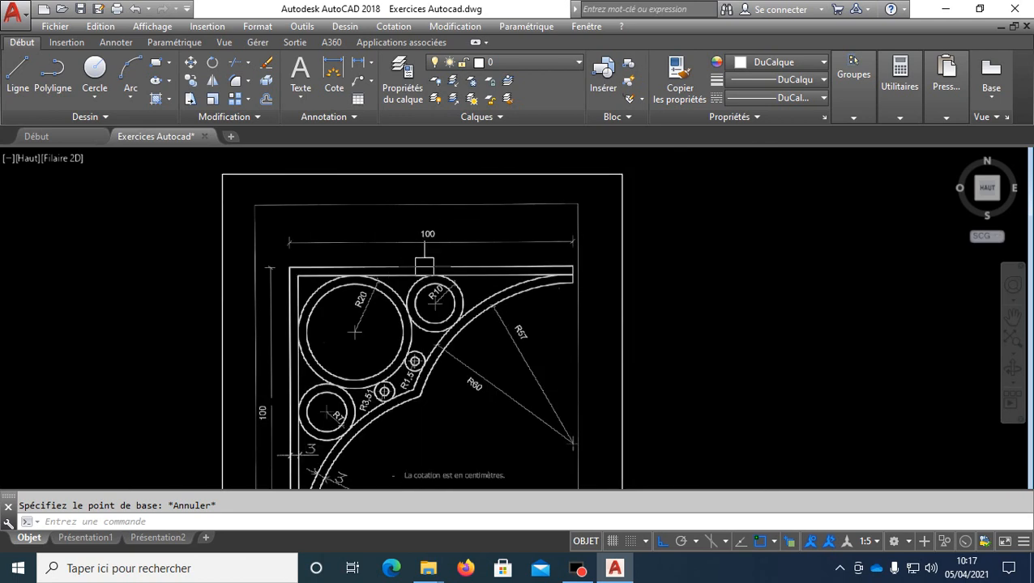
pyautogui.moveTo(425, 266); pyautogui.dragTo(441, 275, button='middle')
pyautogui.write('do')
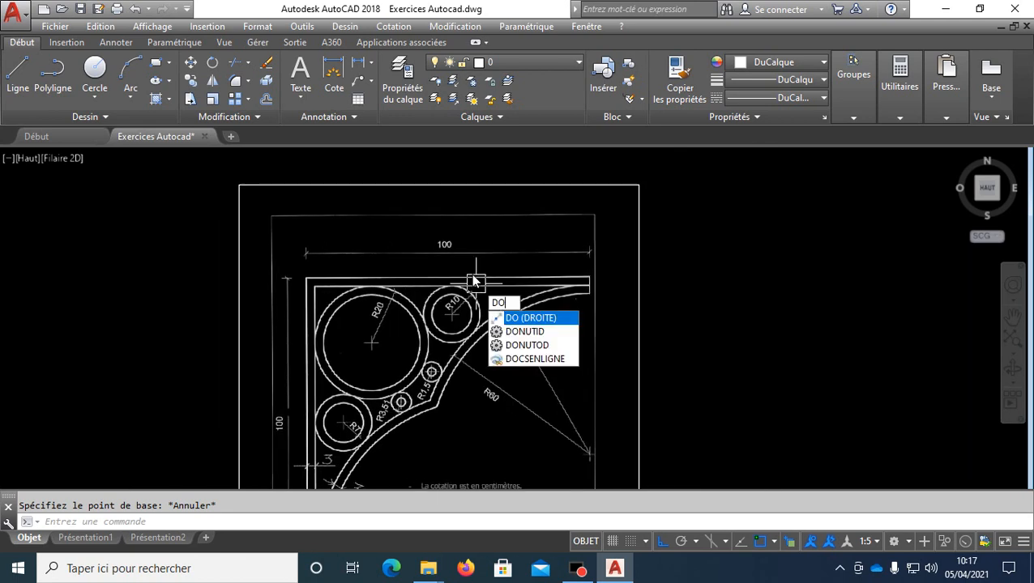
pyautogui.press('Return')
pyautogui.write('h')
pyautogui.press('Return')
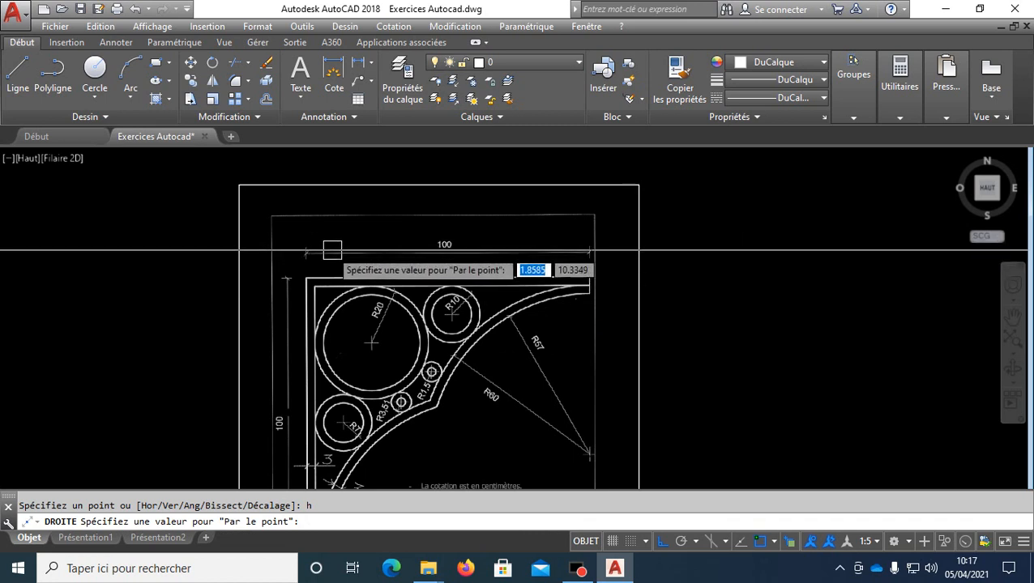
pyautogui.click(902, 251)
pyautogui.press('Return')
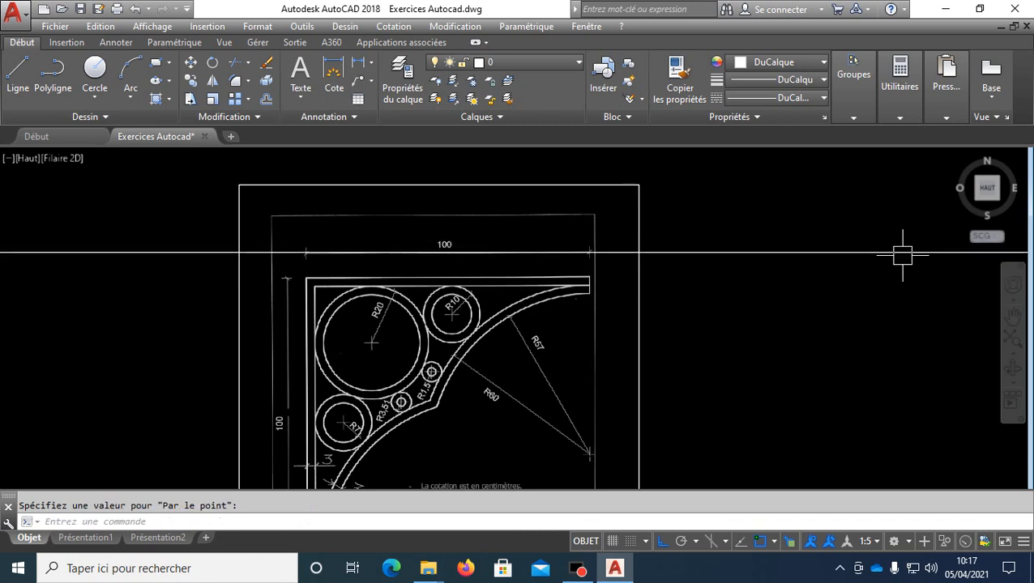
# Step: Draw vertical construction lines through both ends of the support's horizontal 100 dimension
pyautogui.press('Return')
pyautogui.write('v')
pyautogui.press('Return')
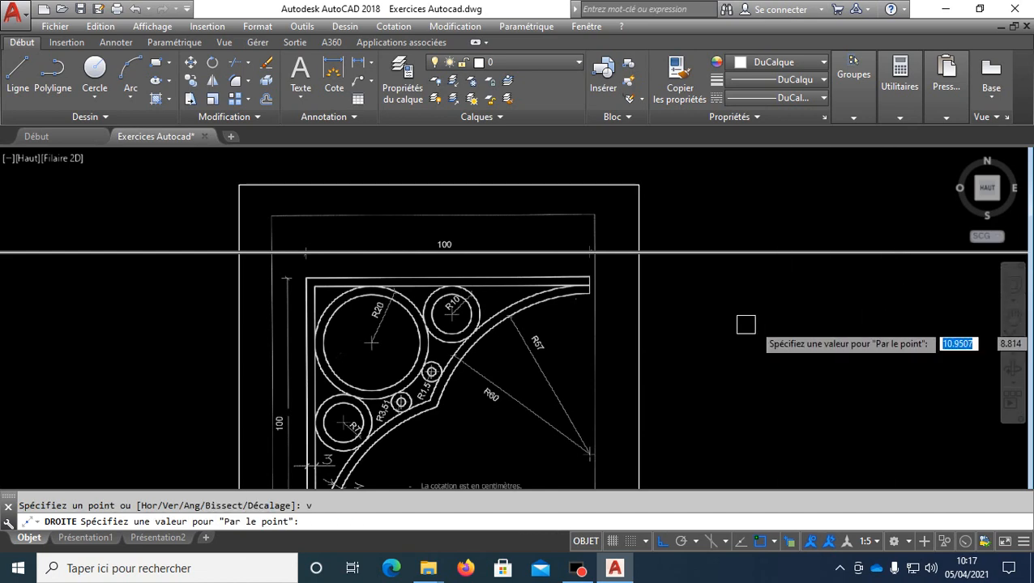
pyautogui.scroll(3, 334, 175)
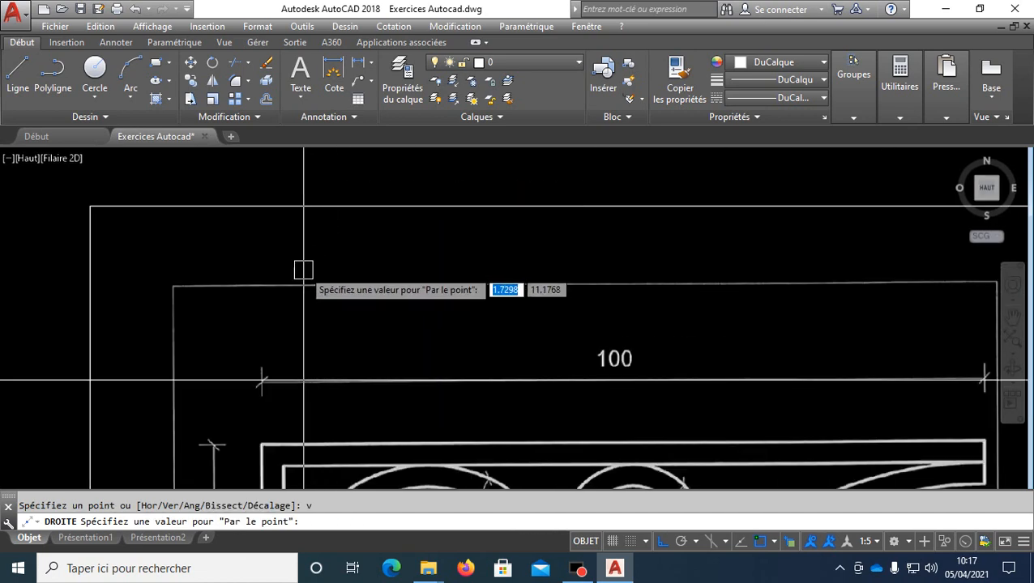
pyautogui.click(261, 272)
pyautogui.moveTo(851, 293); pyautogui.dragTo(703, 279, button='middle')
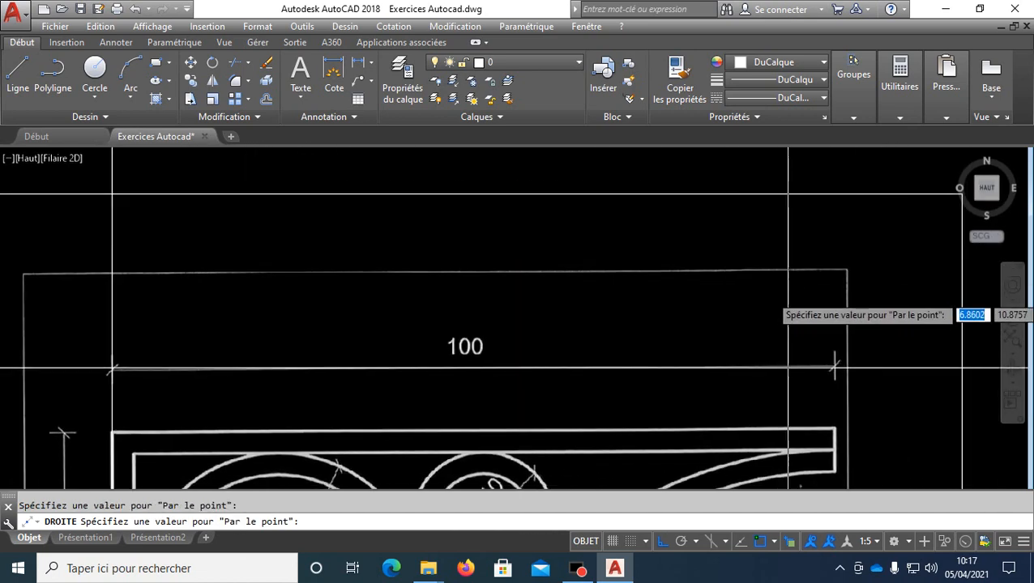
pyautogui.click(835, 304)
pyautogui.press('Return')
# Step: Scale the PDF and construction lines from the 100 dimension's left end, using the distance between the vertical lines as reference and 100 as new length
pyautogui.scroll(-6, 637, 300)
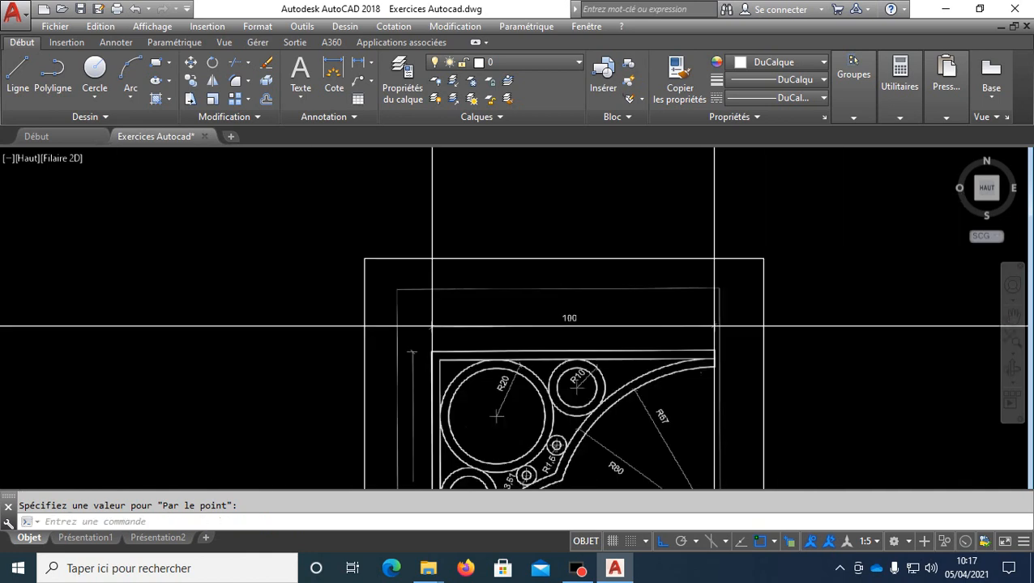
pyautogui.click(816, 395)
pyautogui.click(372, 240)
pyautogui.write('e')
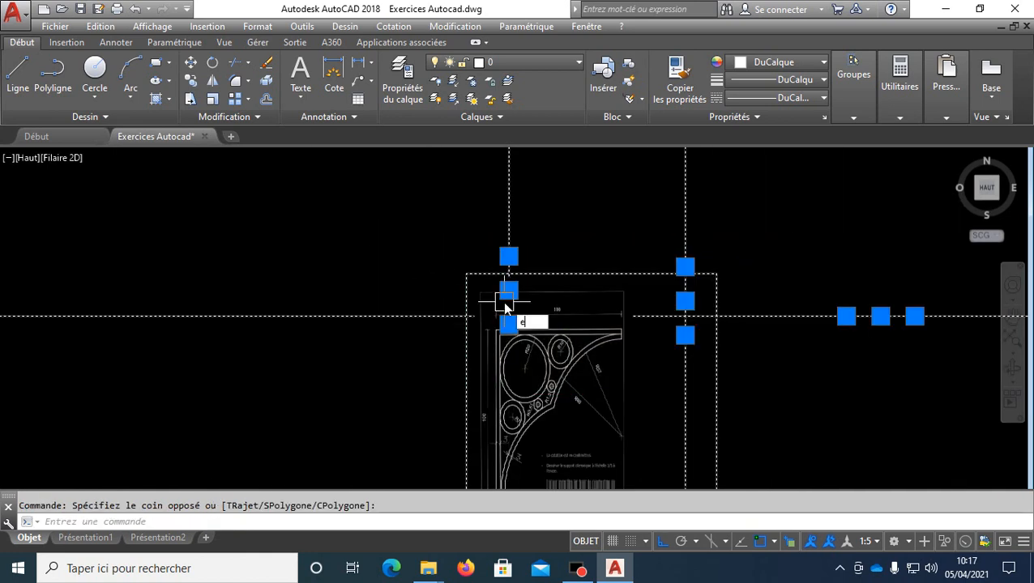
pyautogui.write('c')
pyautogui.press('Return')
pyautogui.scroll(8, 528, 309)
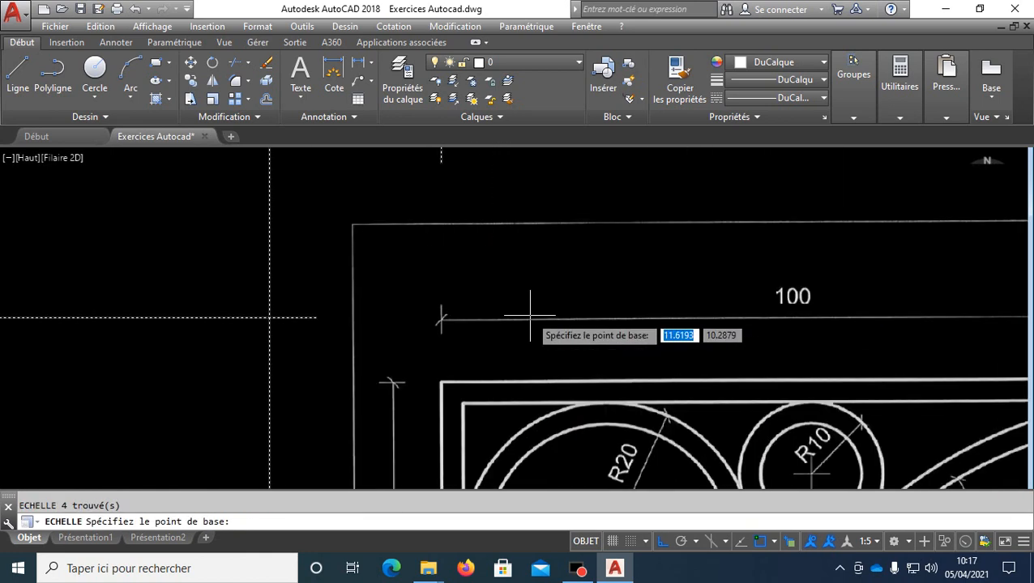
pyautogui.click(440, 308)
pyautogui.write('r')
pyautogui.press('Return')
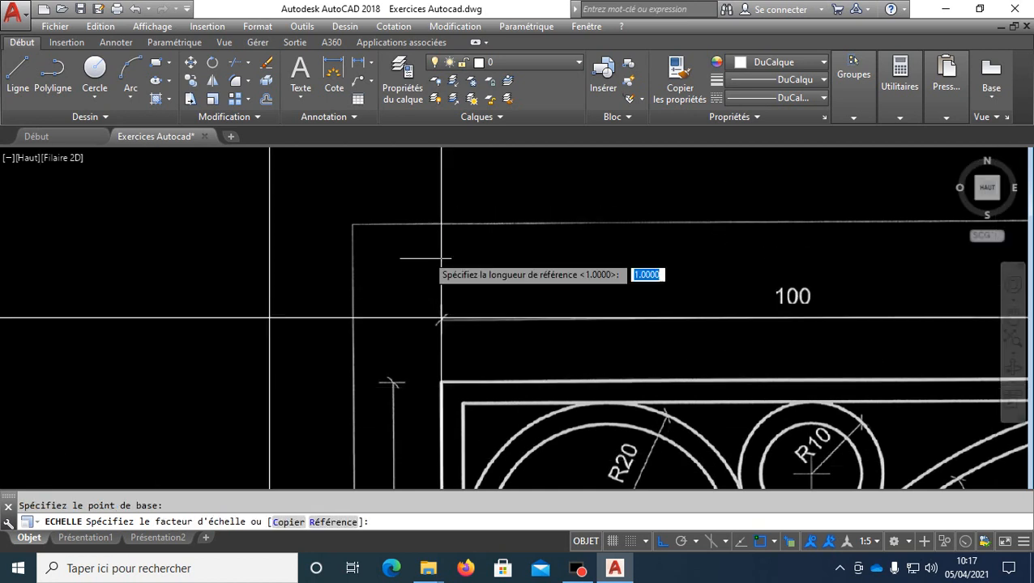
pyautogui.click(442, 283)
pyautogui.scroll(-4, 384, 326)
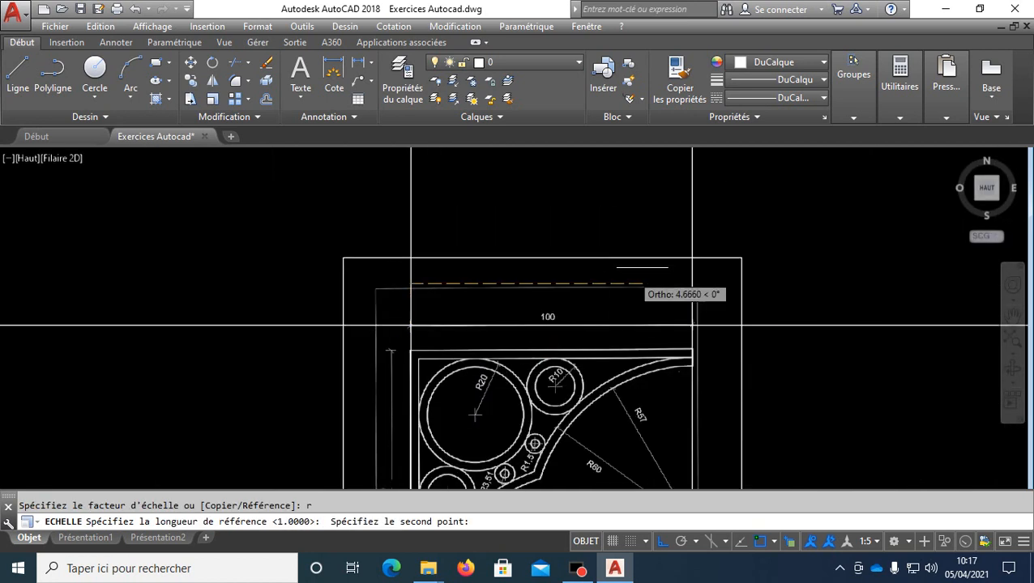
pyautogui.click(694, 273)
pyautogui.write('1')
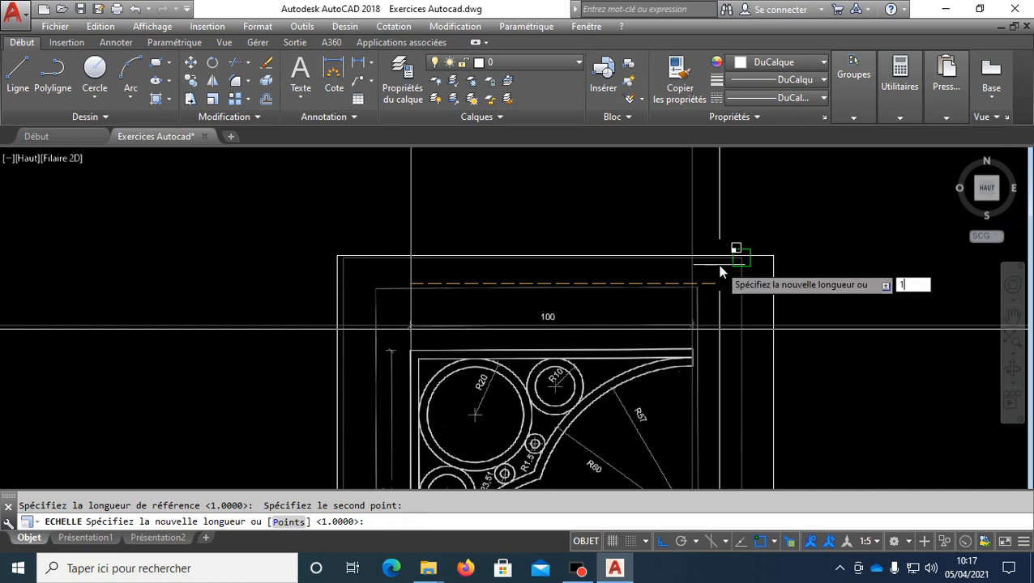
pyautogui.press('Return')
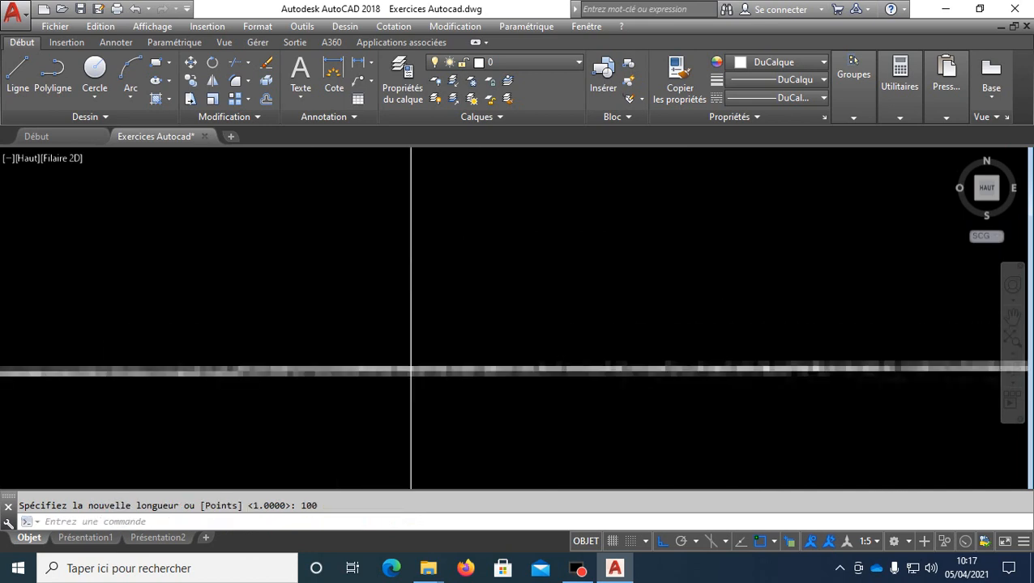
# Step: Erase the horizontal and two vertical construction lines, keeping the PDF underlay
pyautogui.scroll(-10, 535, 272)
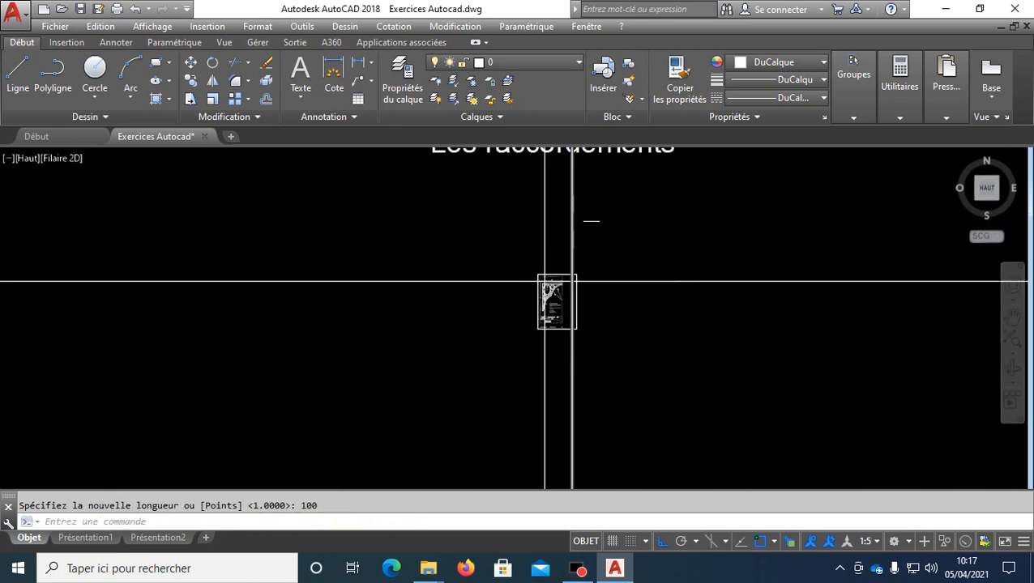
pyautogui.moveTo(568, 217); pyautogui.dragTo(536, 202, button='middle')
pyautogui.scroll(3, 512, 296)
pyautogui.scroll(5, 473, 323)
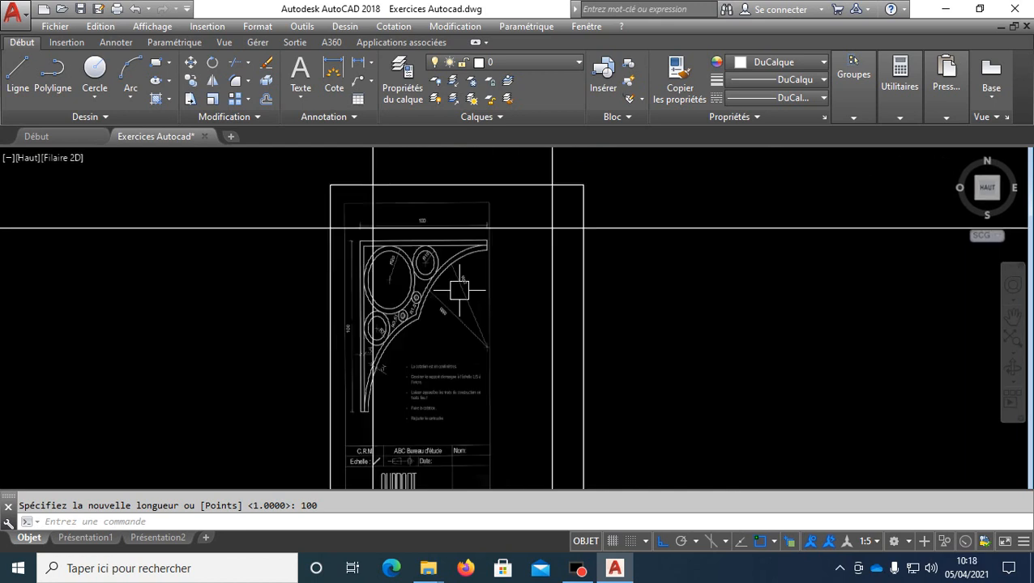
pyautogui.scroll(-2, 563, 345)
pyautogui.moveTo(660, 305); pyautogui.dragTo(648, 344, button='middle')
pyautogui.click(688, 323)
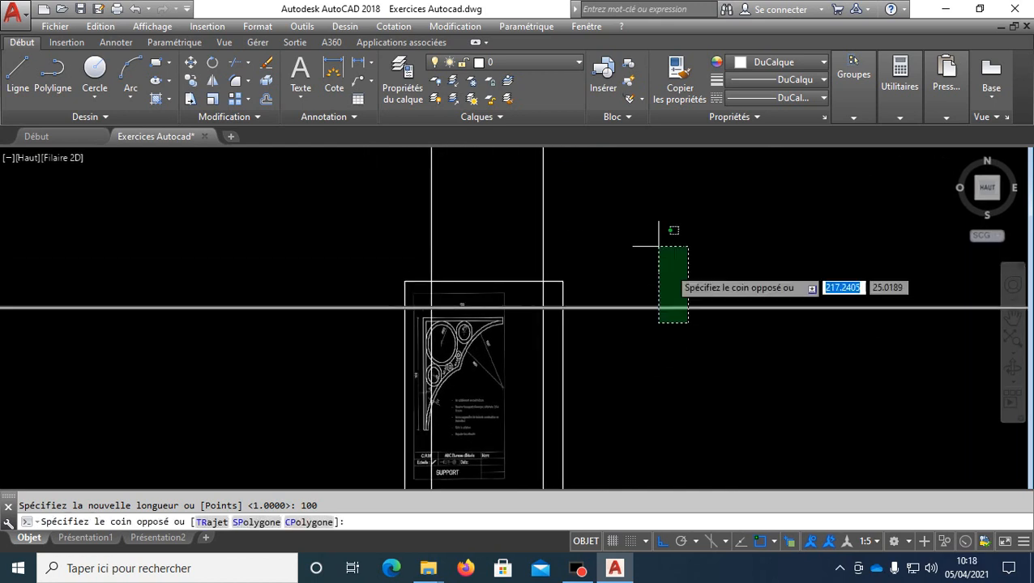
pyautogui.click(658, 246)
pyautogui.click(645, 183)
pyautogui.click(290, 181)
pyautogui.press('Return')
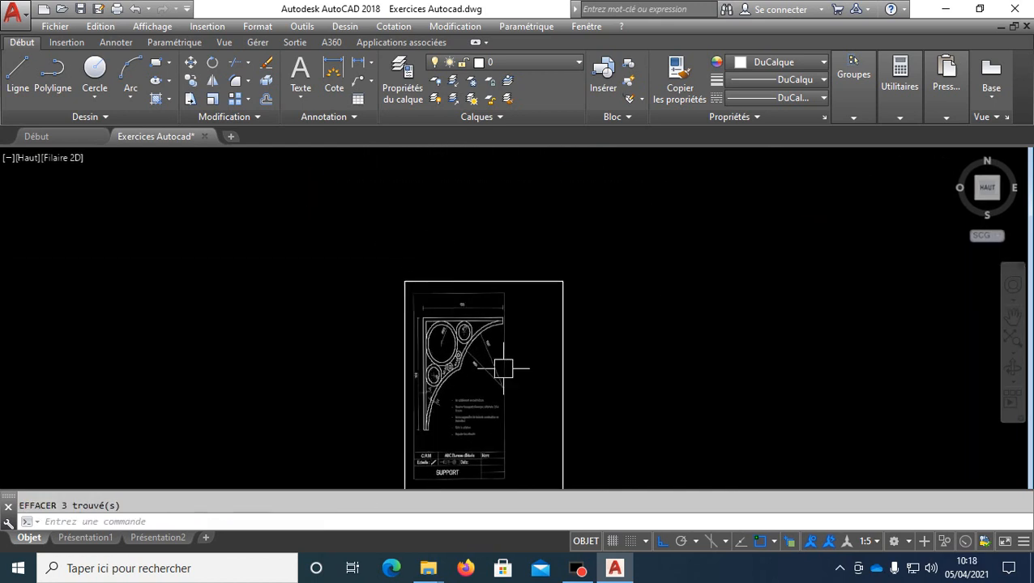
# Step: Examine the scaled support drawing's dimensions, radii and written instructions
pyautogui.moveTo(503, 369)
pyautogui.mouseDown(button='middle')
pyautogui.moveTo(430, 278)
pyautogui.moveTo(397, 299)
pyautogui.mouseUp(button='middle')
pyautogui.scroll(4, 364, 267)
pyautogui.moveTo(324, 267)
pyautogui.mouseDown(button='middle')
pyautogui.moveTo(233, 234)
pyautogui.moveTo(211, 241)
pyautogui.mouseUp(button='middle')
pyautogui.write('z')
pyautogui.press('Return')
pyautogui.press('Return')
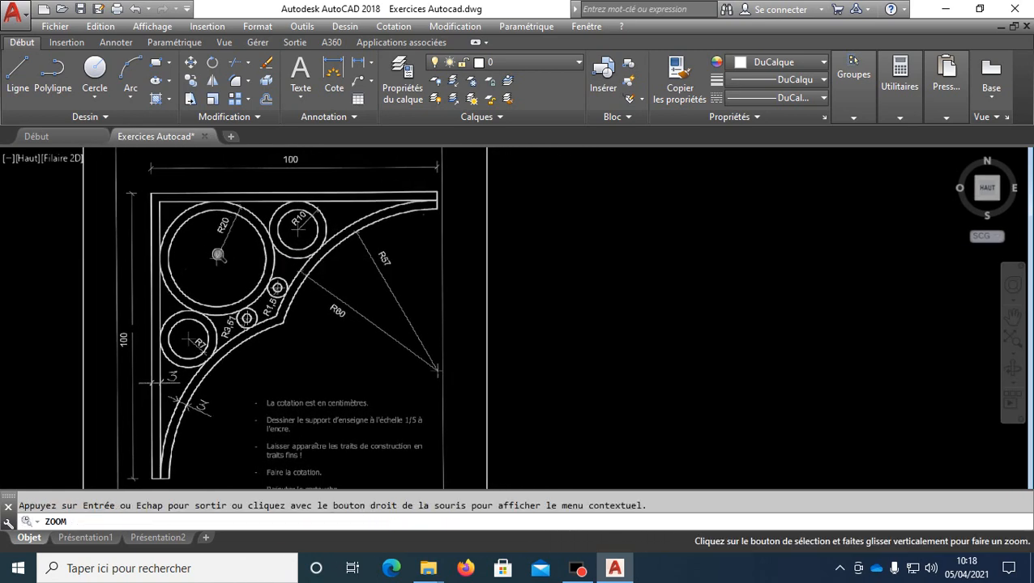
pyautogui.moveTo(212, 246); pyautogui.dragTo(263, 298)
pyautogui.moveTo(264, 296); pyautogui.dragTo(220, 296, button='middle')
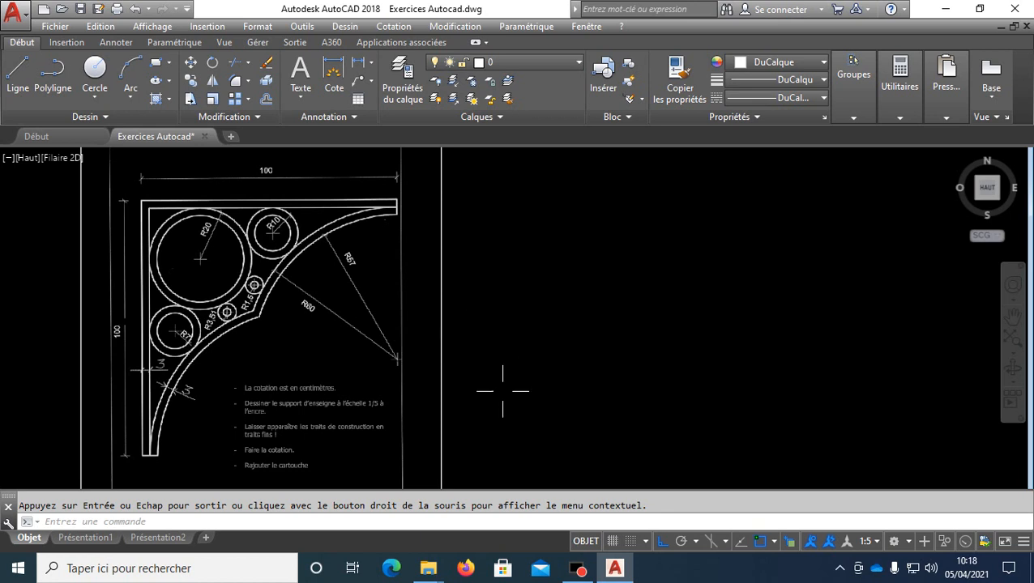
# Step: Draw the support's outer edges beside the PDF as lines: 100 vertically upward, continuing 100 horizontally to the right
pyautogui.press('Escape')
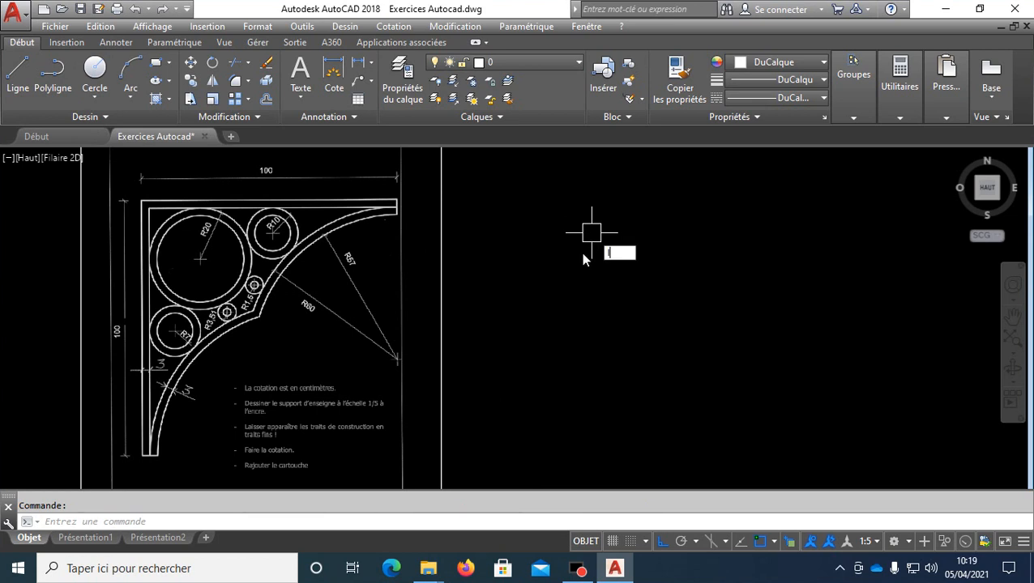
pyautogui.write('l')
pyautogui.press('Return')
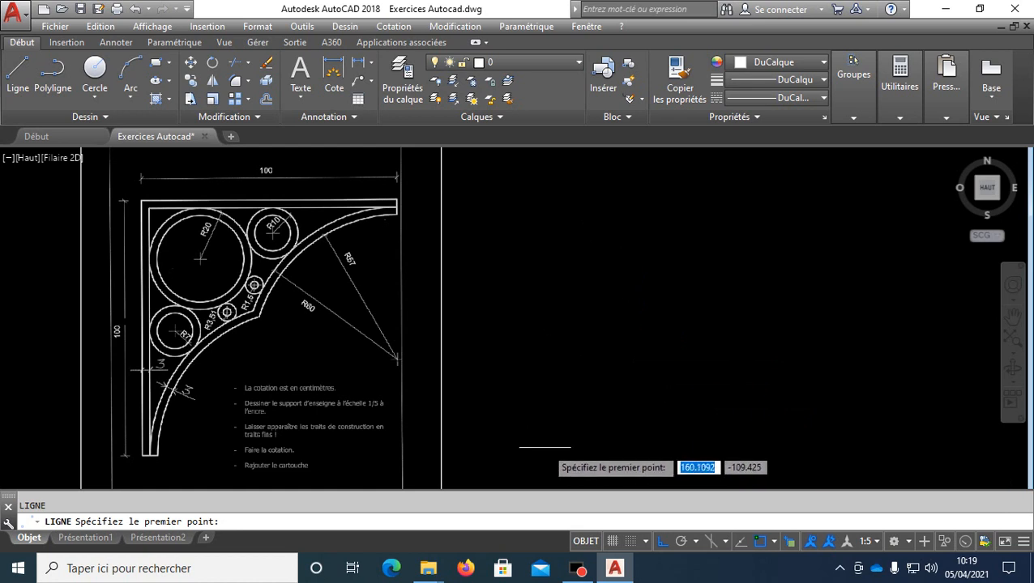
pyautogui.click(544, 446)
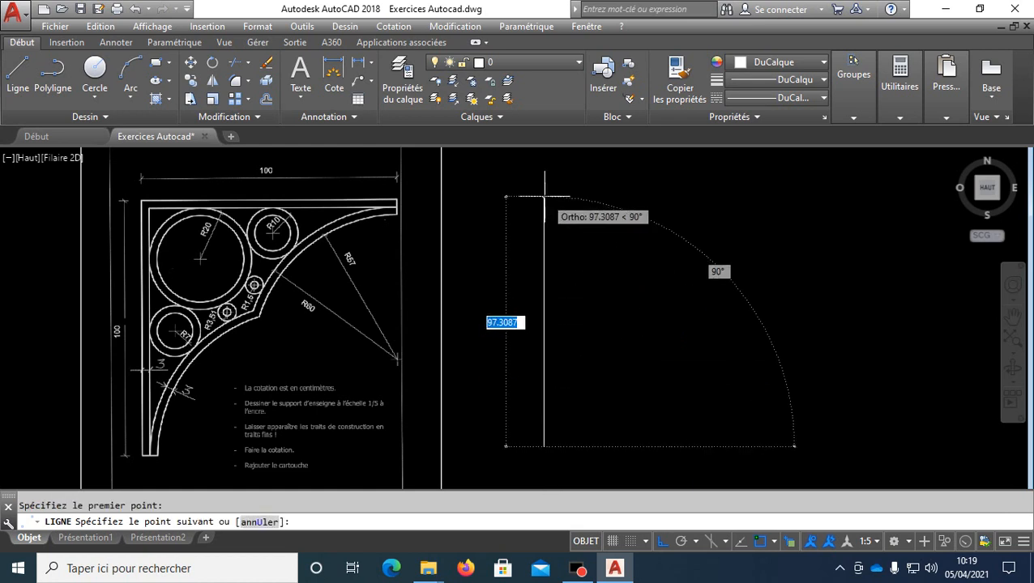
pyautogui.write('100')
pyautogui.press('Return')
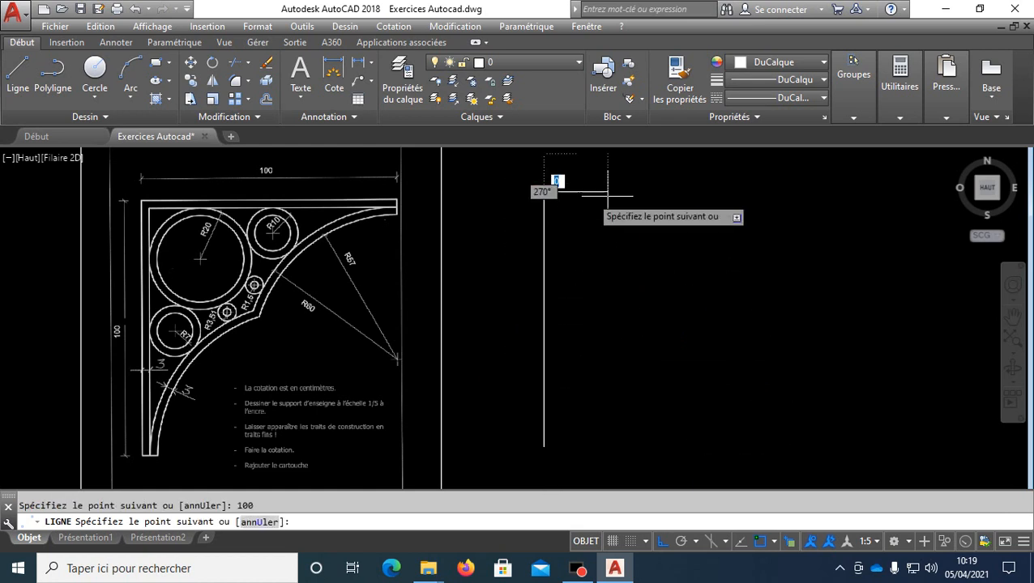
pyautogui.write('100')
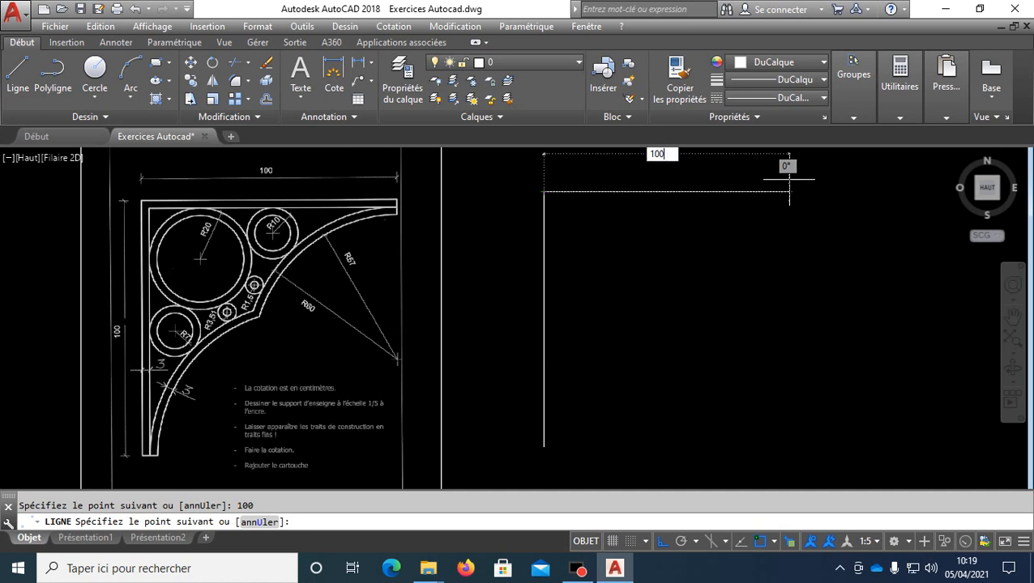
pyautogui.press('Return')
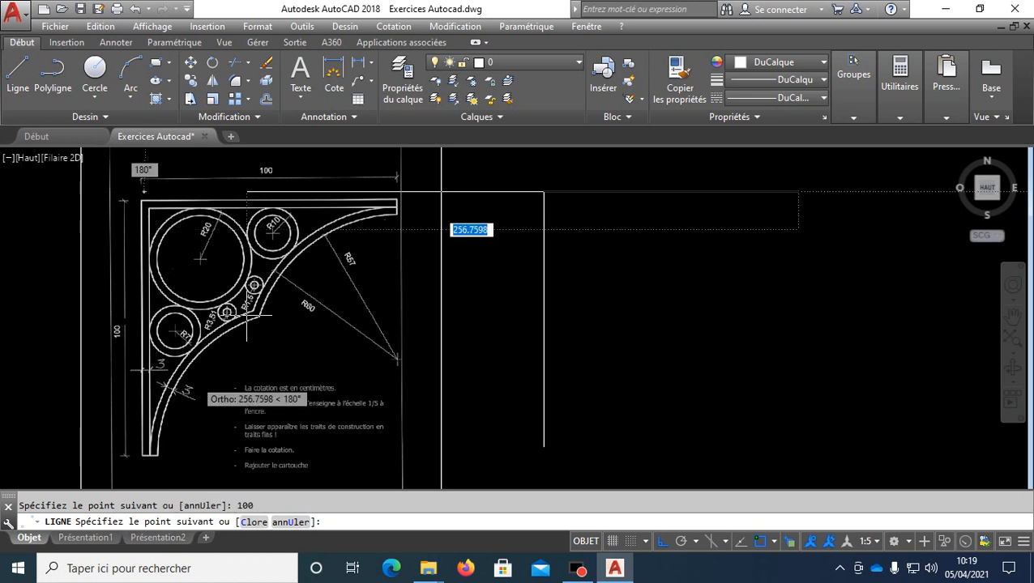
# Step: Continue the outline with a 3-unit vertical line downward at the horizontal bar's right end, with Ortho on
pyautogui.press('F8')
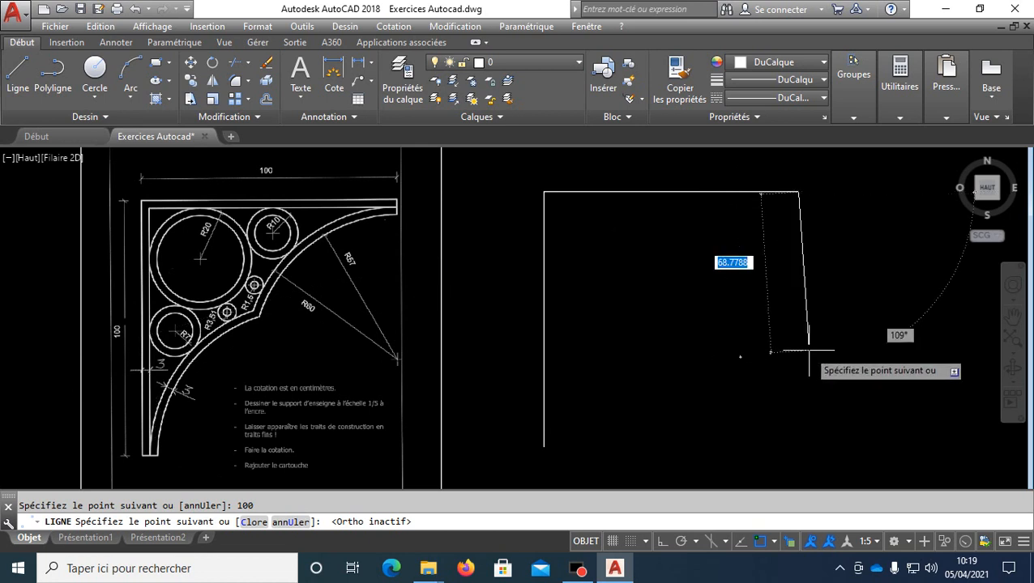
pyautogui.press('F8')
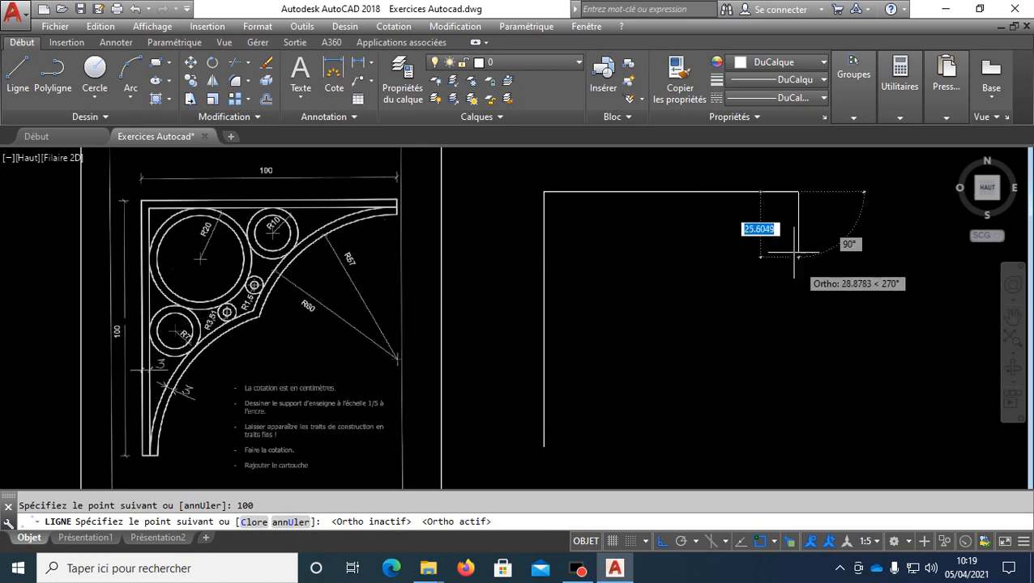
pyautogui.write('3')
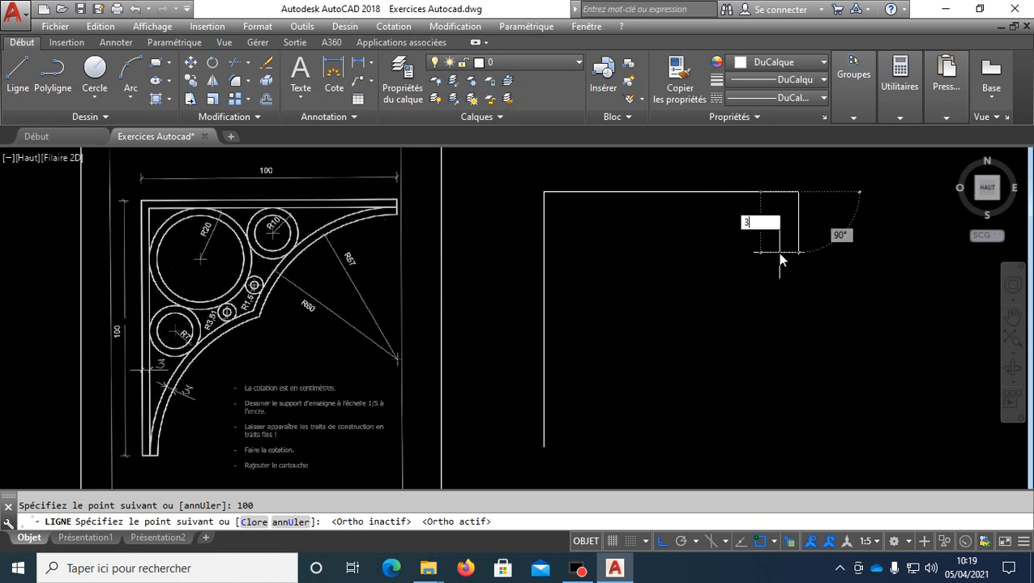
pyautogui.press('Return')
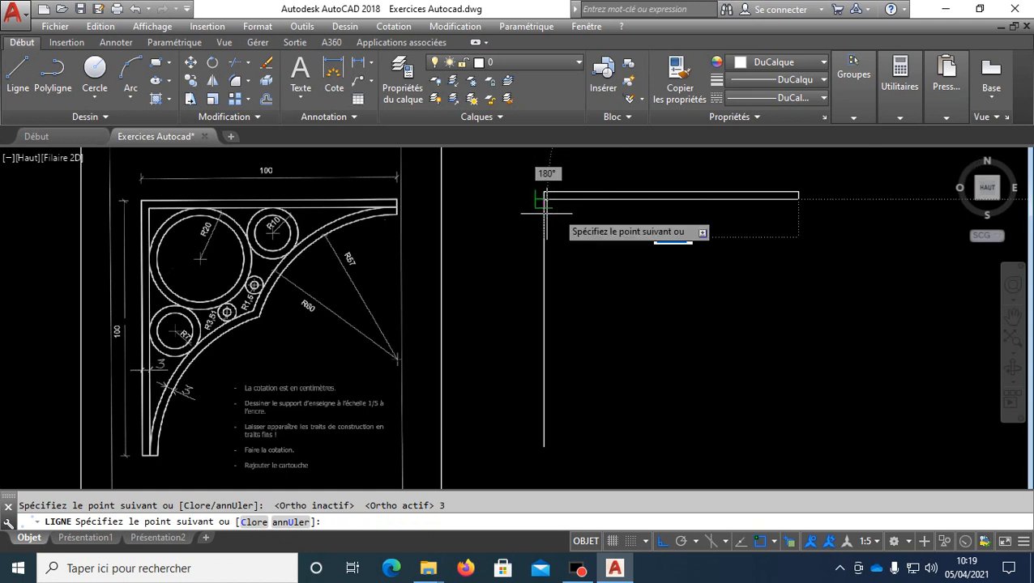
# Step: Try a 7-unit leftward segment for the horizontal bar's lower edge and undo it
pyautogui.write('7')
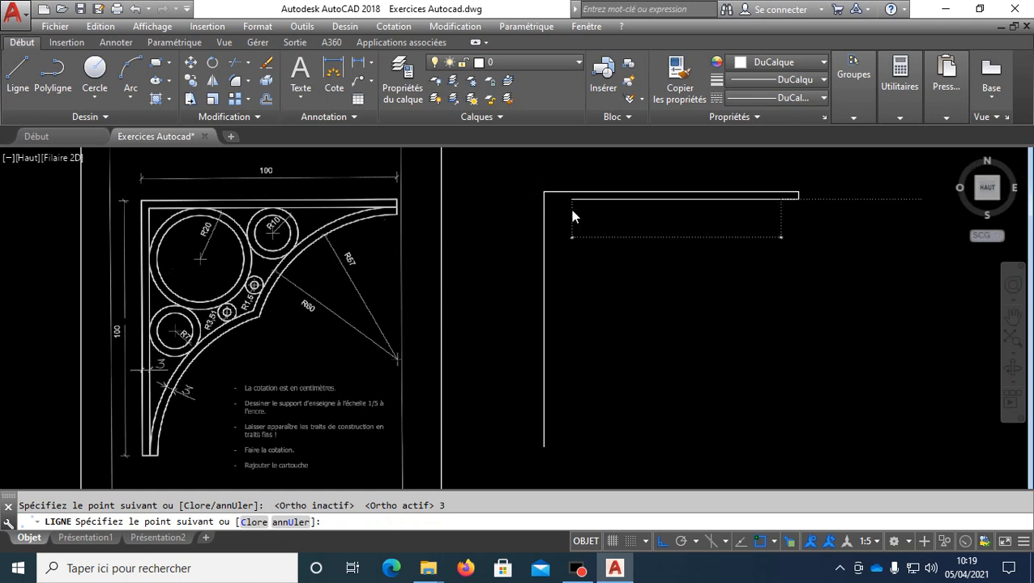
pyautogui.press('Return')
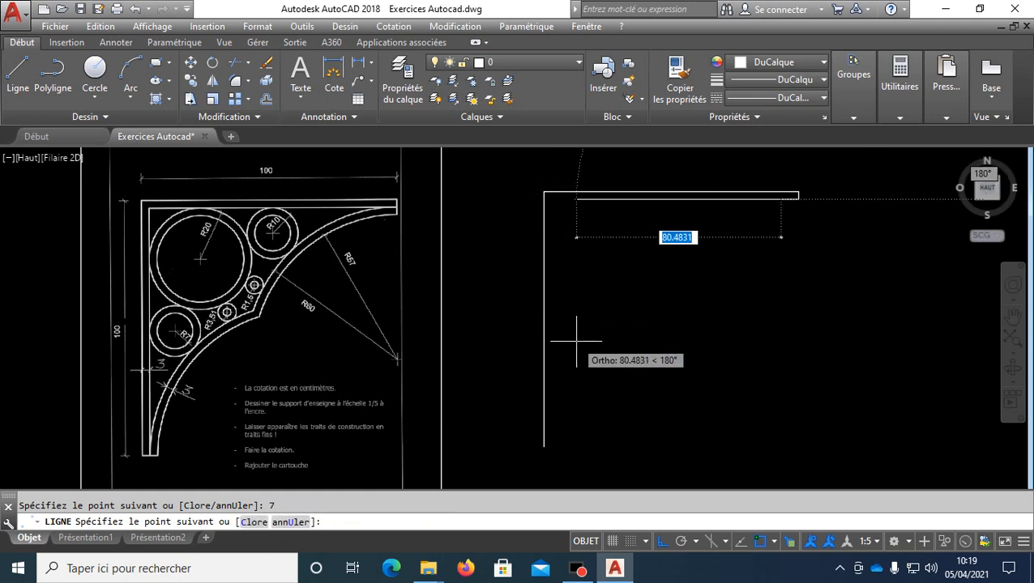
pyautogui.scroll(2, 579, 187)
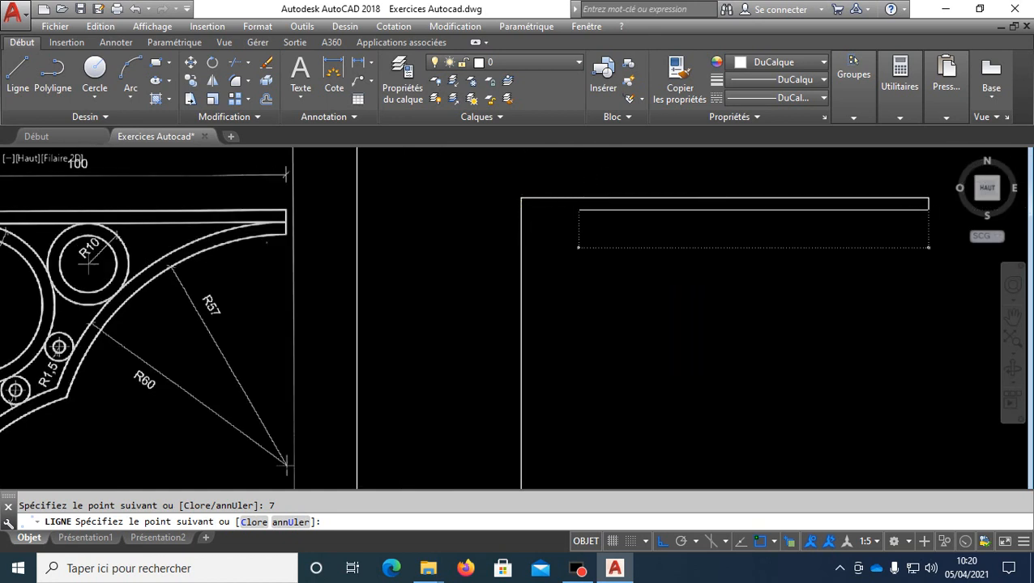
pyautogui.write('u')
pyautogui.press('Return')
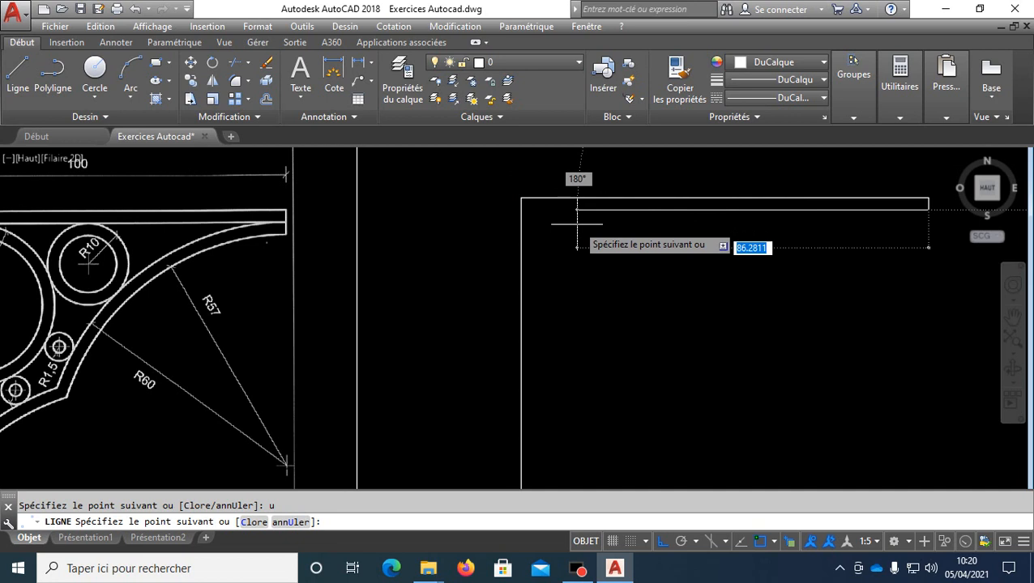
# Step: Try a 97-unit segment for the horizontal bar's lower edge and undo it
pyautogui.write('97')
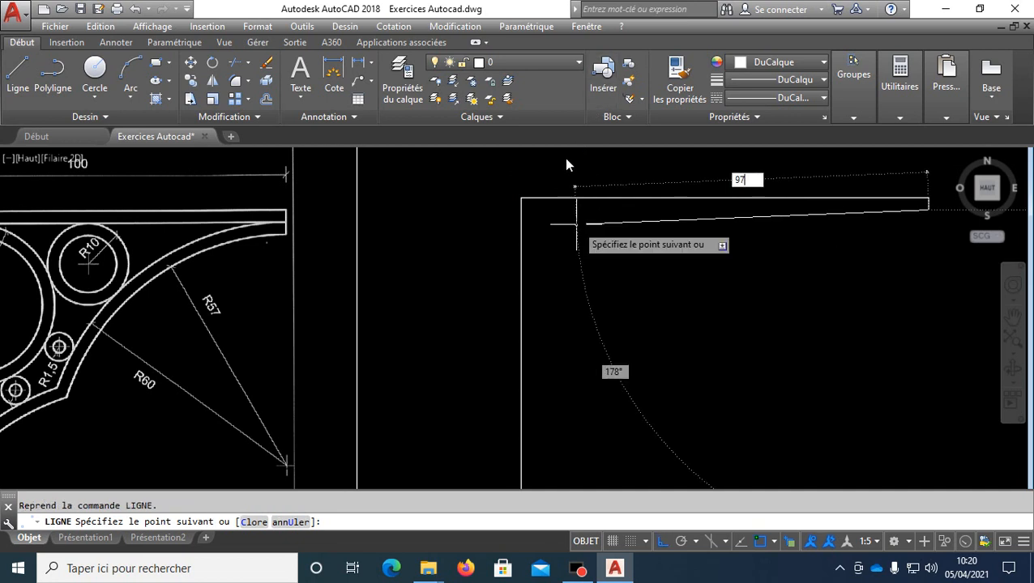
pyautogui.press('Escape')
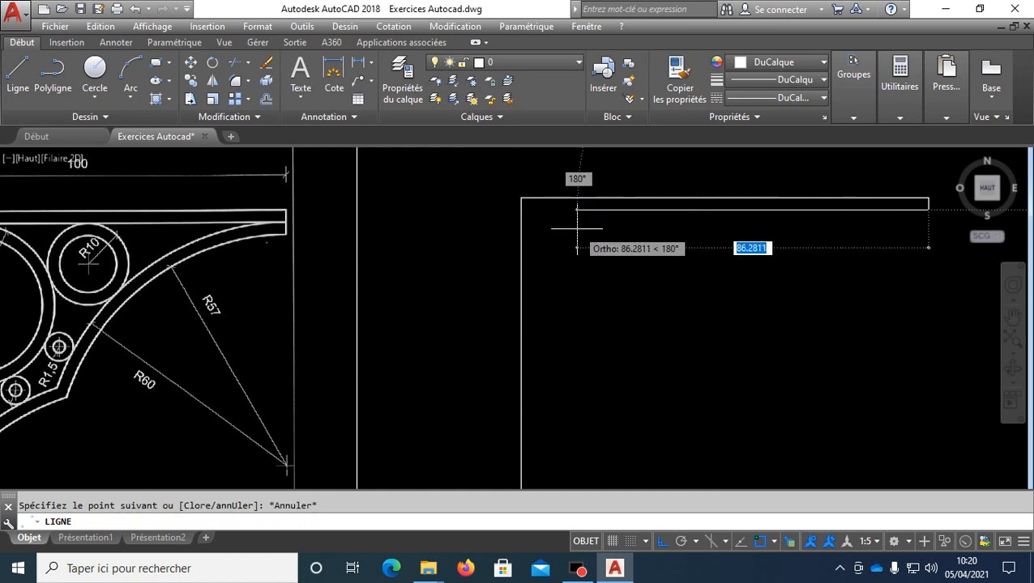
pyautogui.write('97')
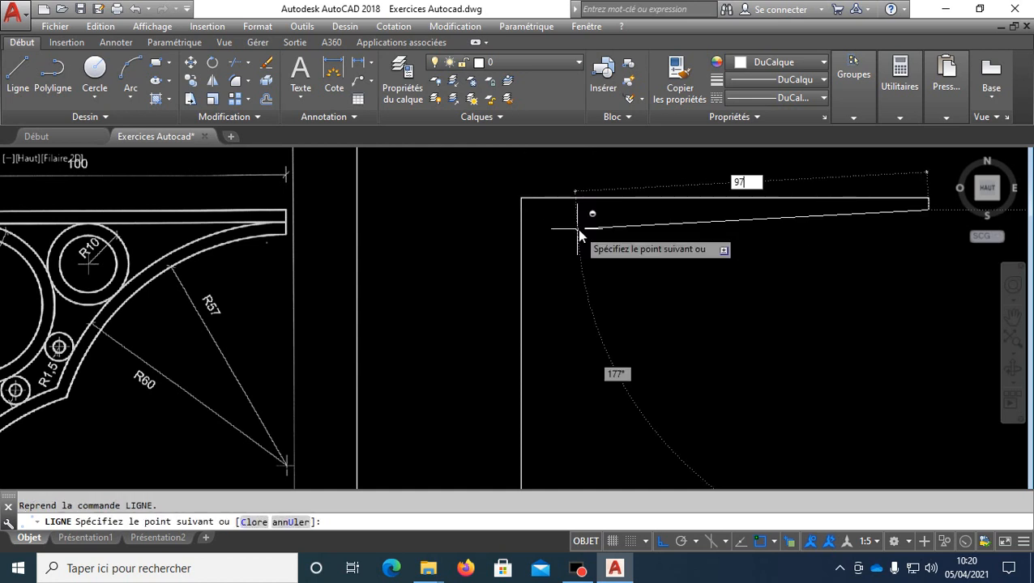
pyautogui.press('Return')
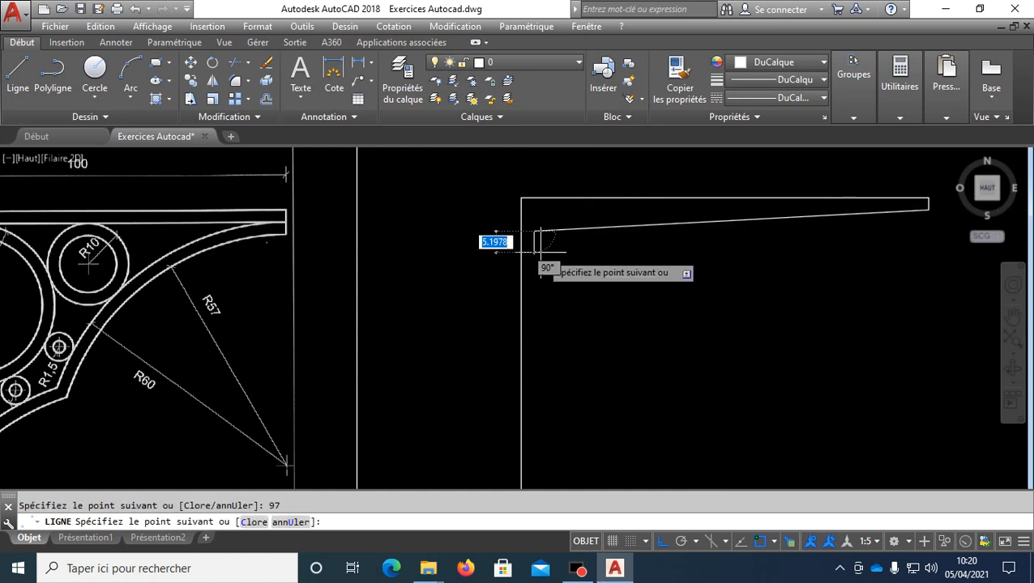
pyautogui.write('u')
pyautogui.press('Return')
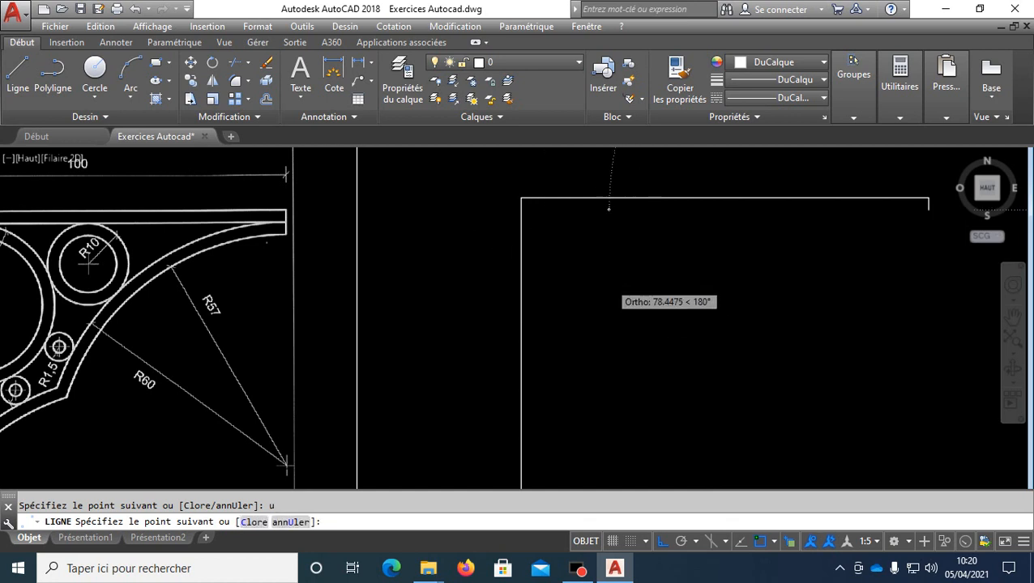
# Step: Draw the horizontal bar's lower edge 97 units straight to the left
pyautogui.write('7')
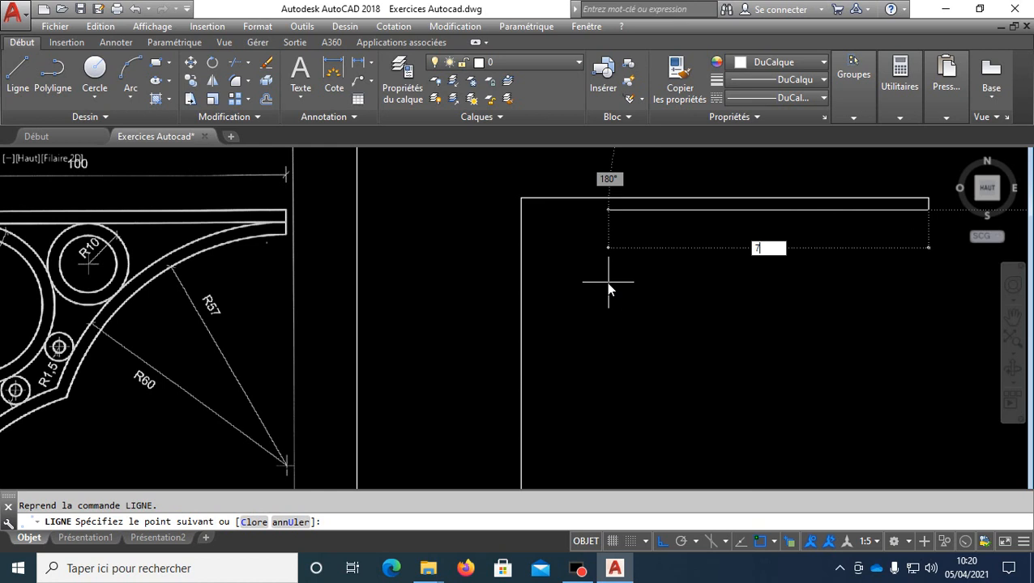
pyautogui.press('BackSpace')
pyautogui.write('97')
pyautogui.press('Return')
pyautogui.scroll(-2, 606, 276)
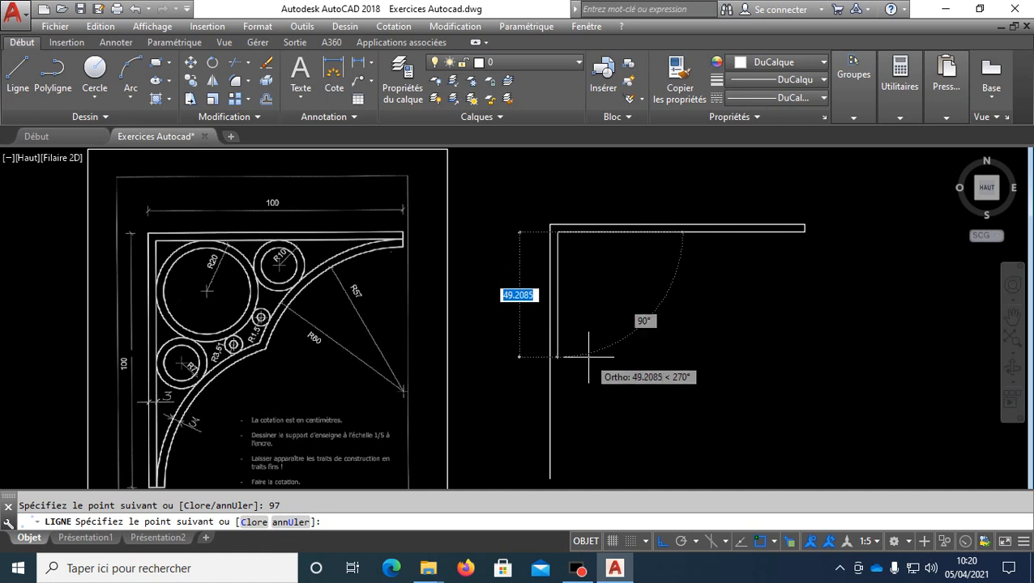
# Step: Draw the vertical bar's inner edge 97 units downward and close the outline to its starting point
pyautogui.write('7')
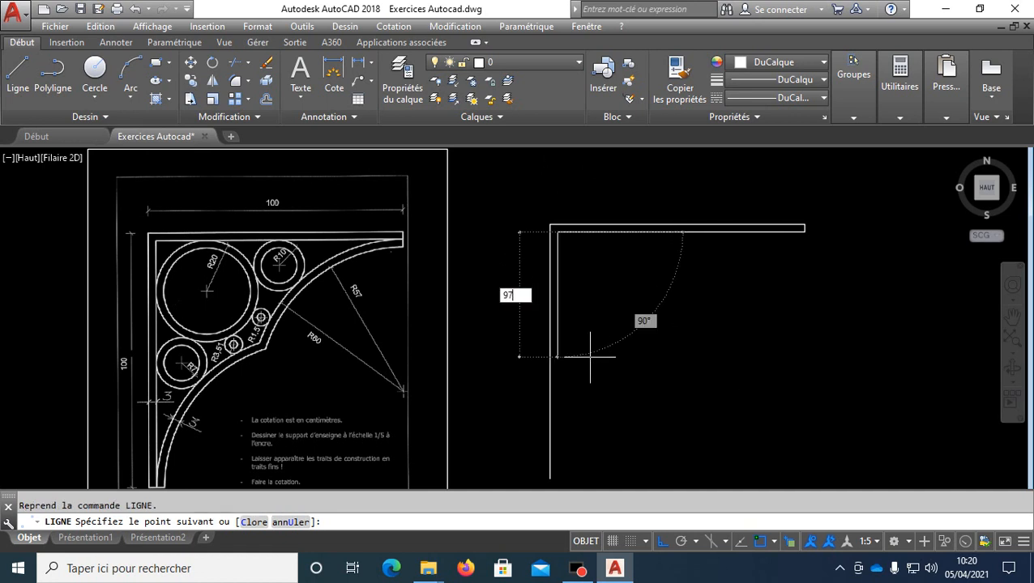
pyautogui.press('Return')
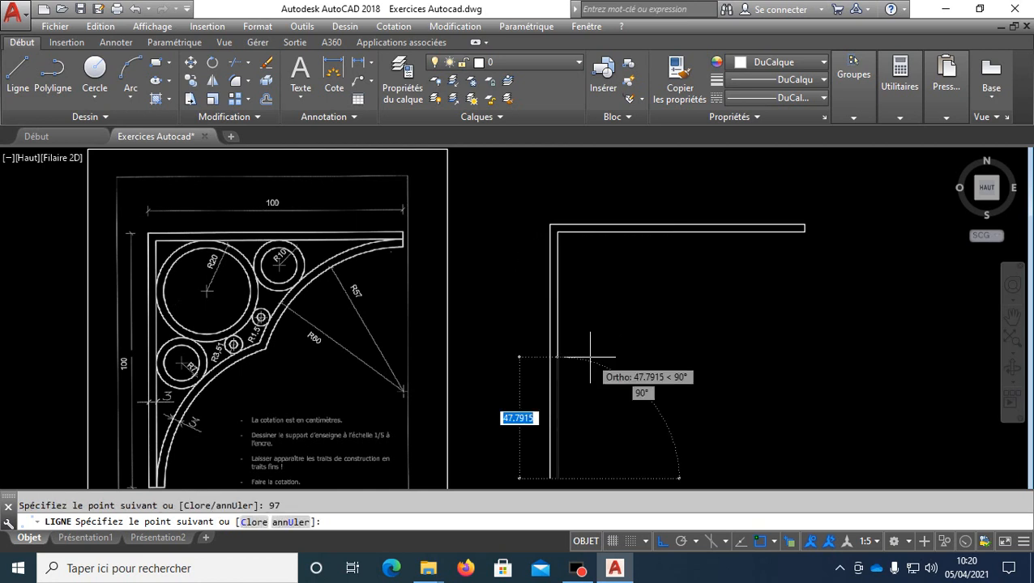
pyautogui.write('cl')
pyautogui.press('Return')
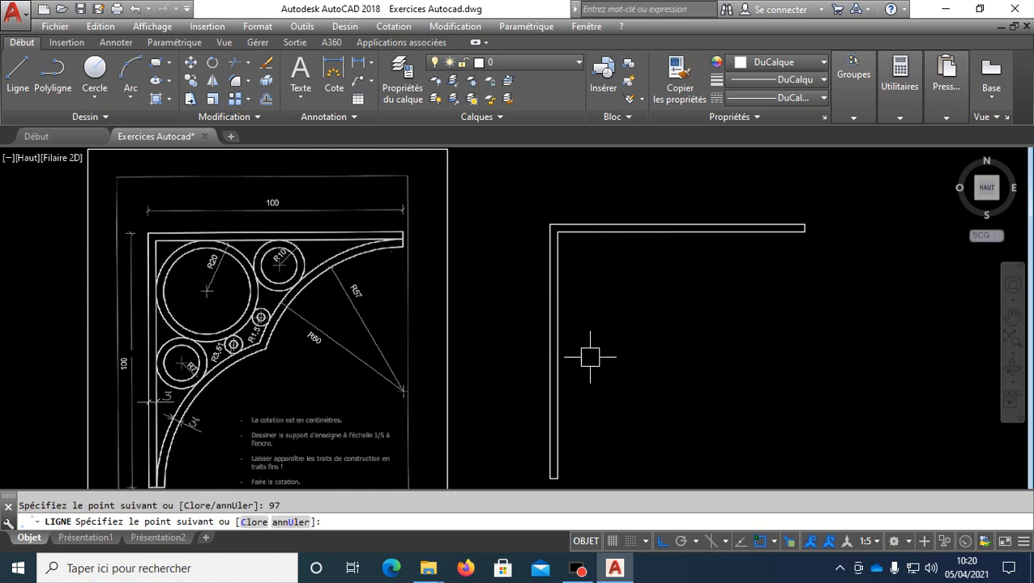
# Step: Join all lines of the L-shaped outline into one polyline, and explode it back into separate lines
pyautogui.moveTo(551, 345)
pyautogui.mouseDown(button='middle')
pyautogui.moveTo(418, 249)
pyautogui.moveTo(416, 294)
pyautogui.mouseUp(button='middle')
pyautogui.moveTo(488, 264); pyautogui.dragTo(474, 283, button='middle')
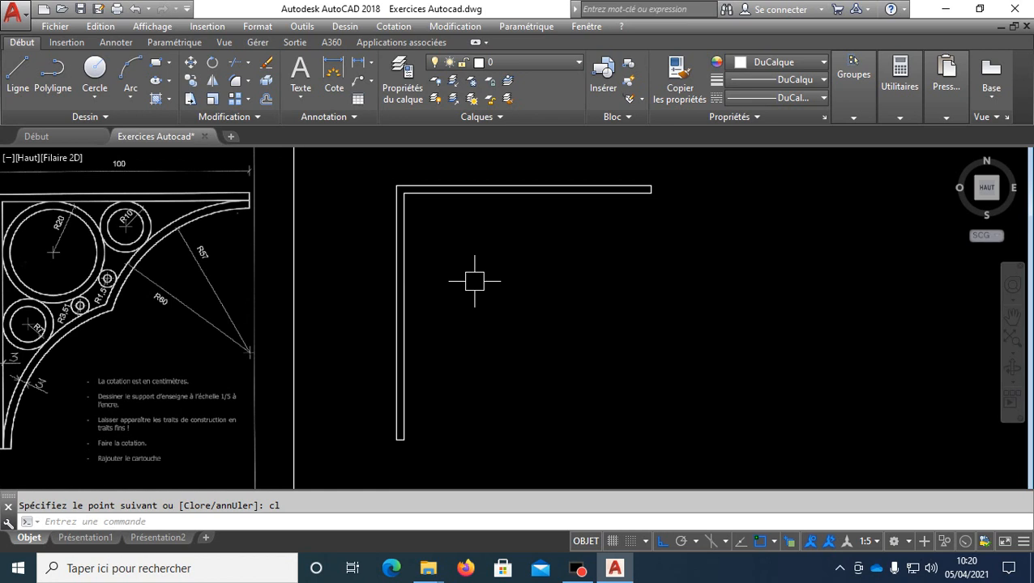
pyautogui.click(696, 209)
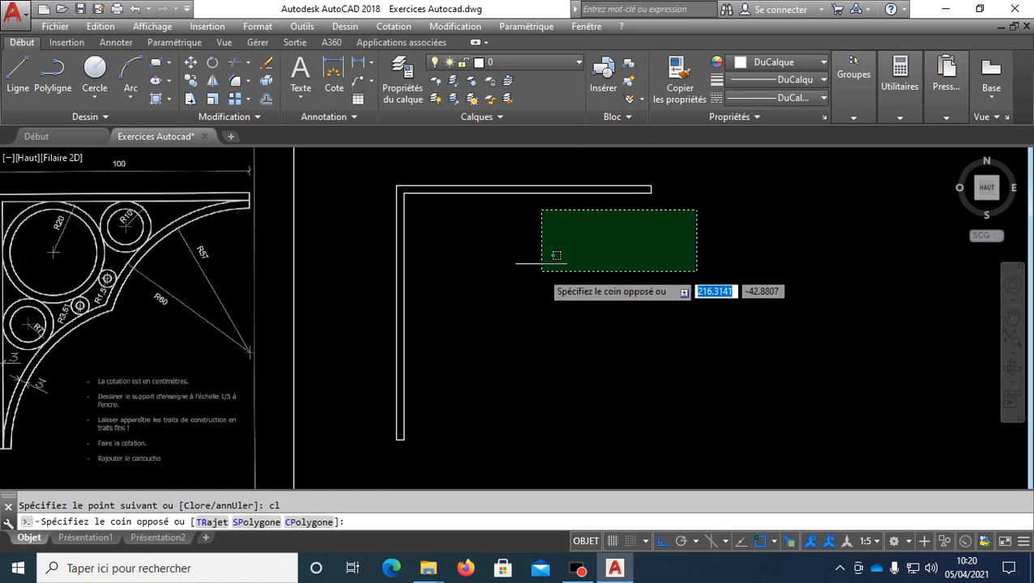
pyautogui.click(559, 157)
pyautogui.click(468, 300)
pyautogui.click(335, 468)
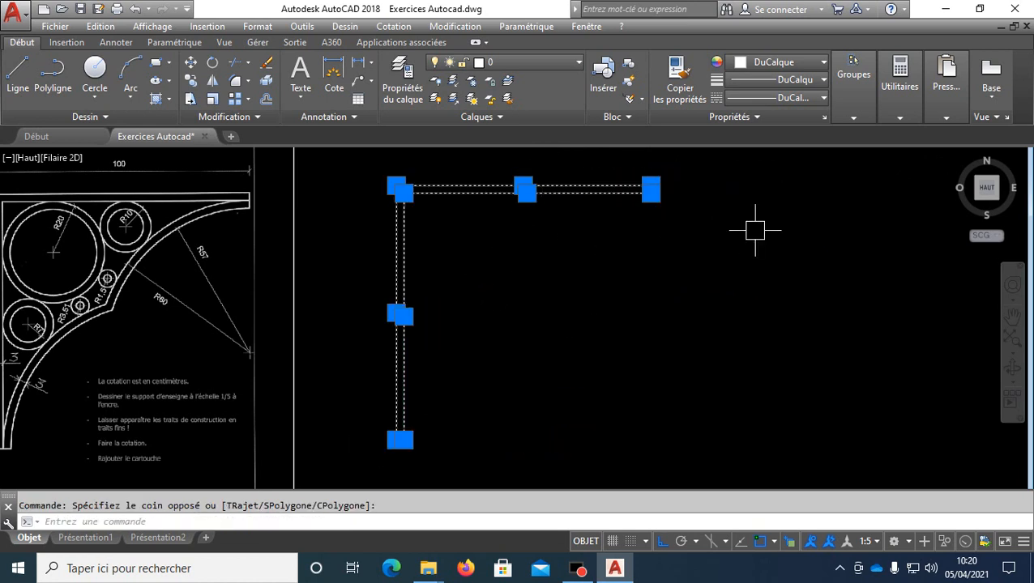
pyautogui.write('J')
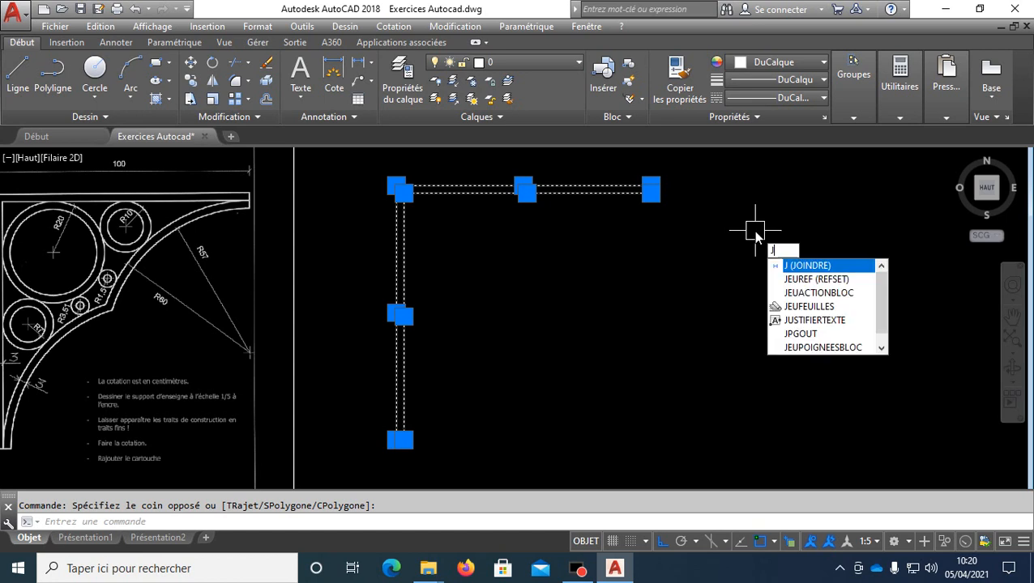
pyautogui.press('Return')
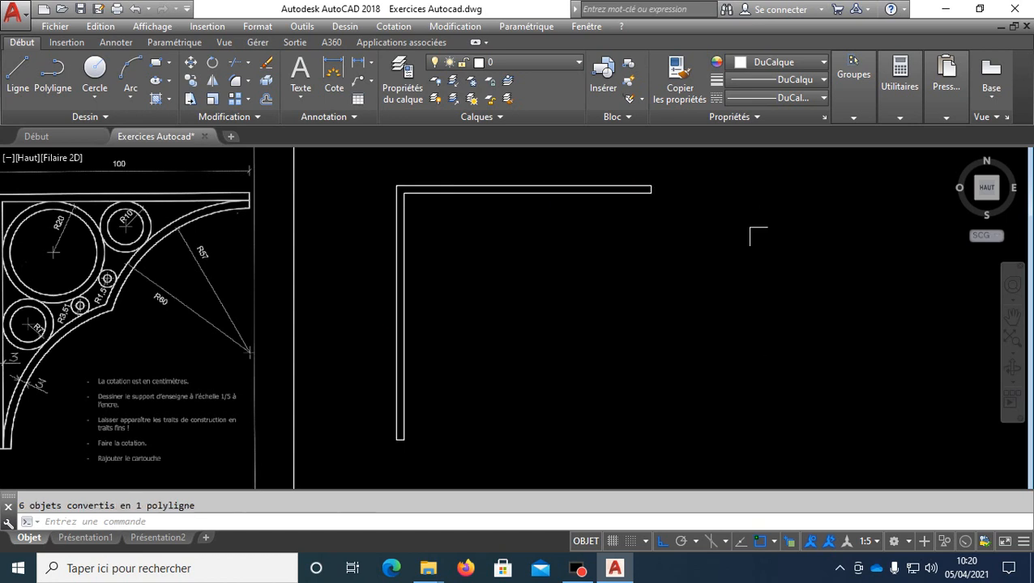
pyautogui.click(606, 190)
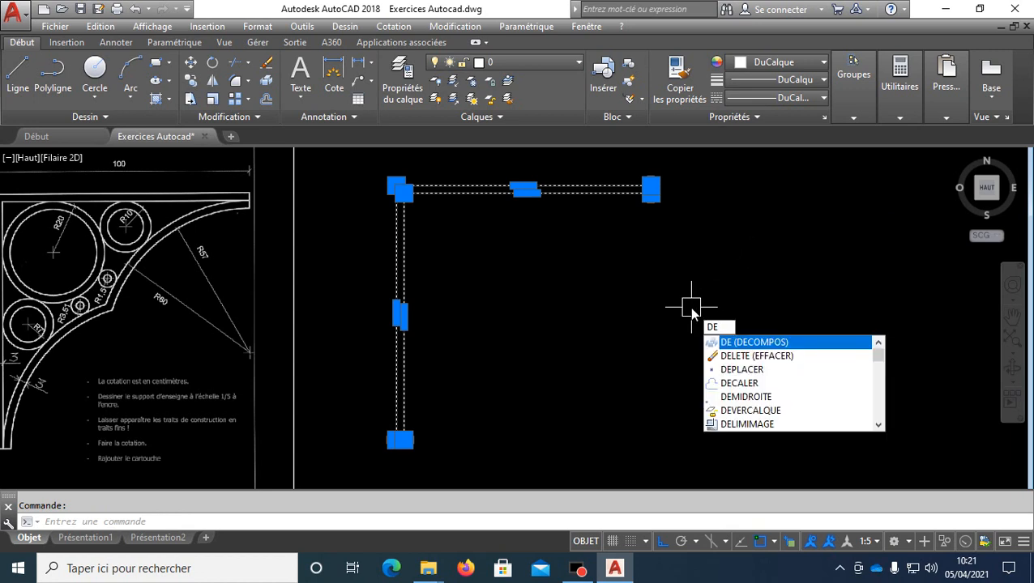
pyautogui.press('Return')
# Step: Convert the horizontal bar's lower edge to a polyline and join all the other frame lines to it
pyautogui.click(597, 192)
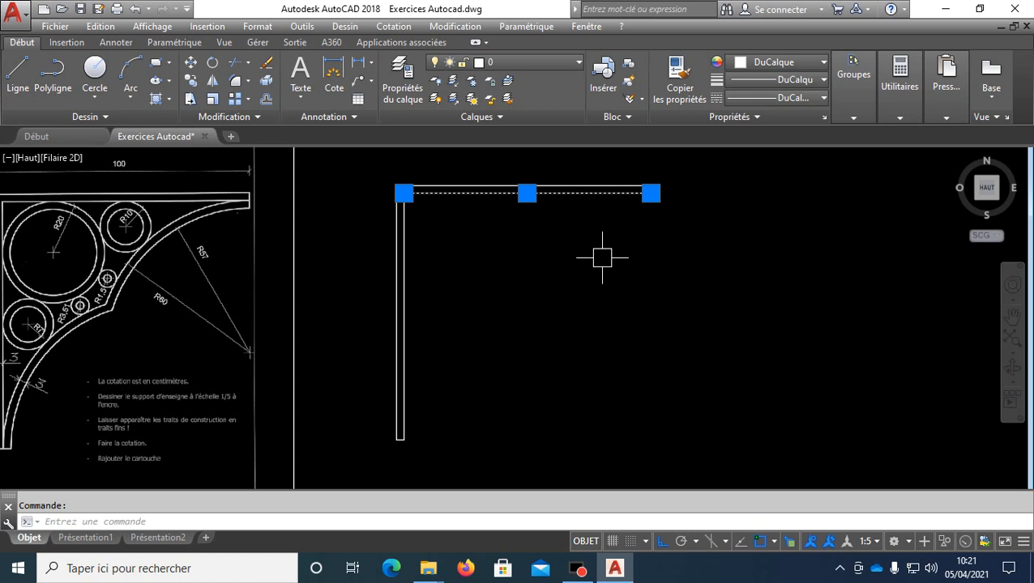
pyautogui.write('PE')
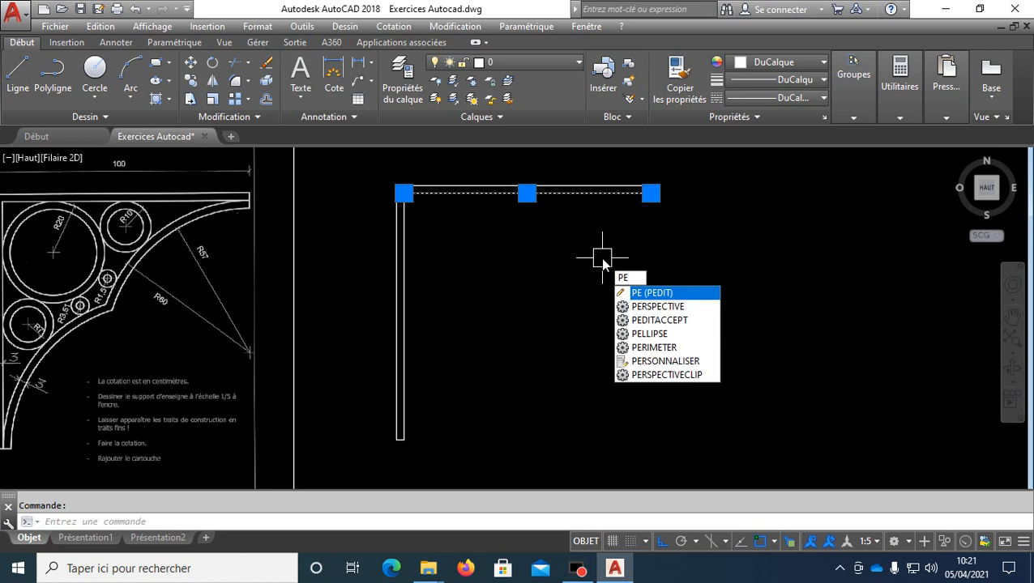
pyautogui.press('Return')
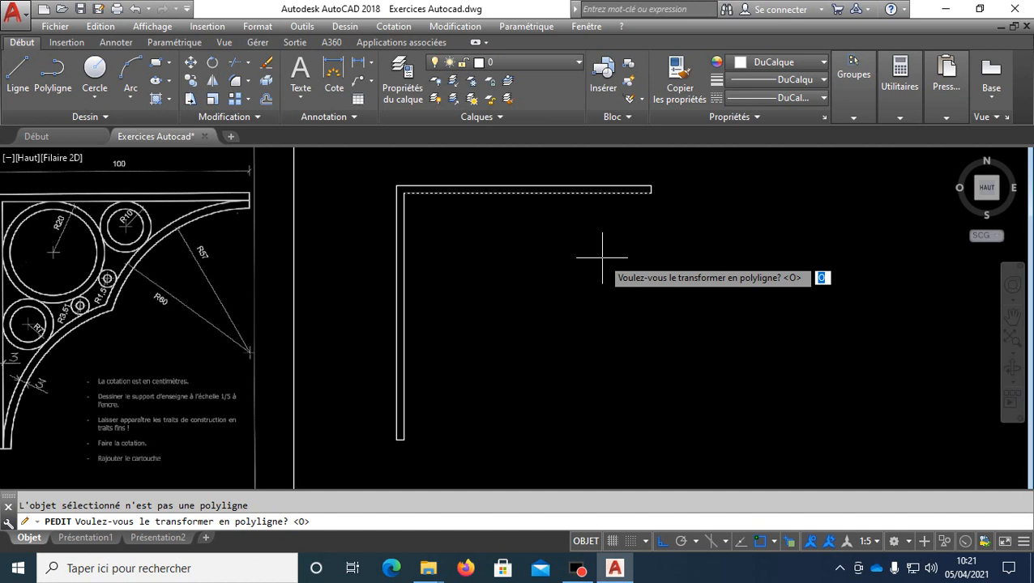
pyautogui.press('Return')
pyautogui.write('j')
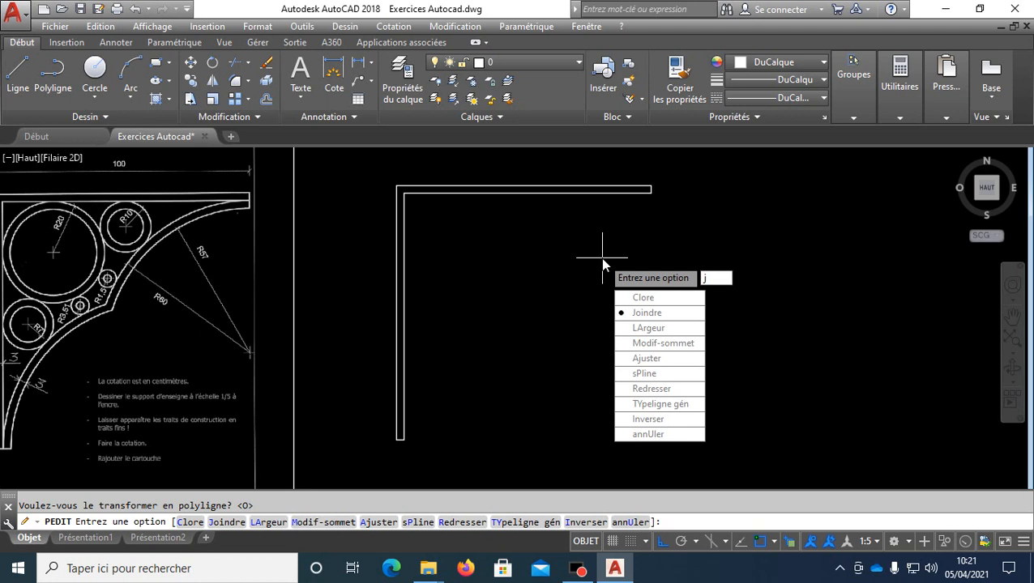
pyautogui.press('Return')
pyautogui.write('tout')
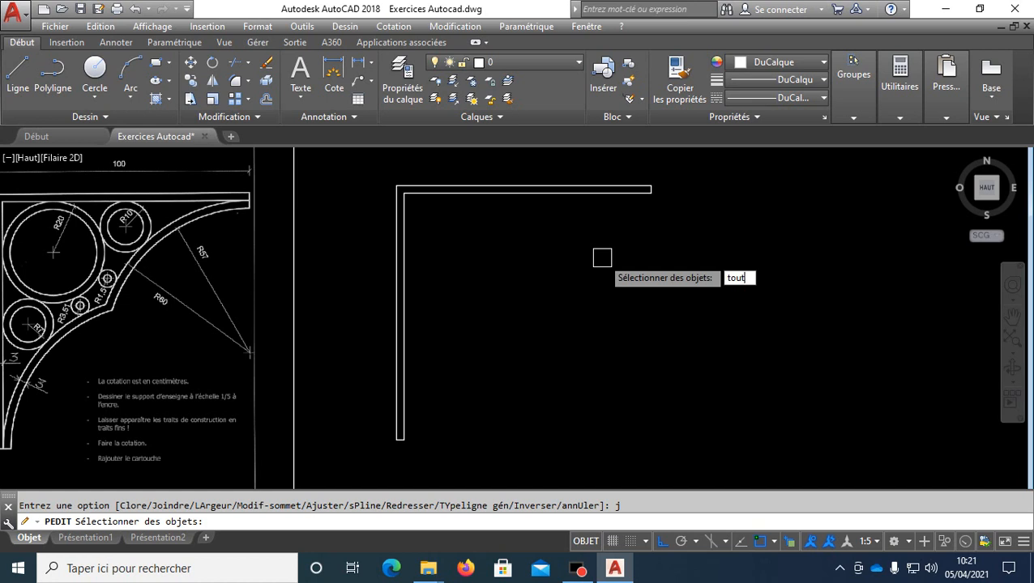
pyautogui.press('Return')
pyautogui.press('Return')
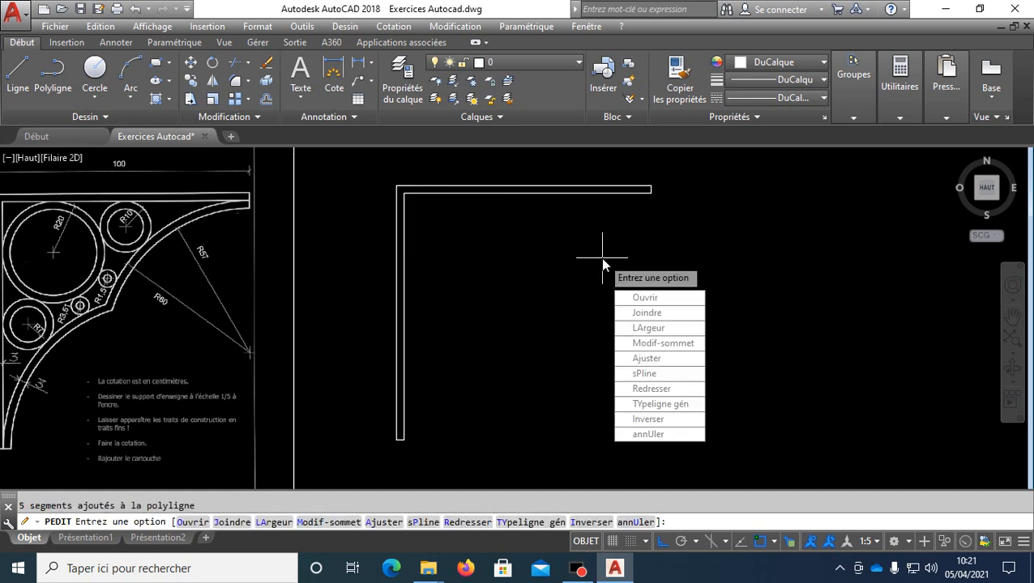
pyautogui.press('Return')
pyautogui.click(604, 180)
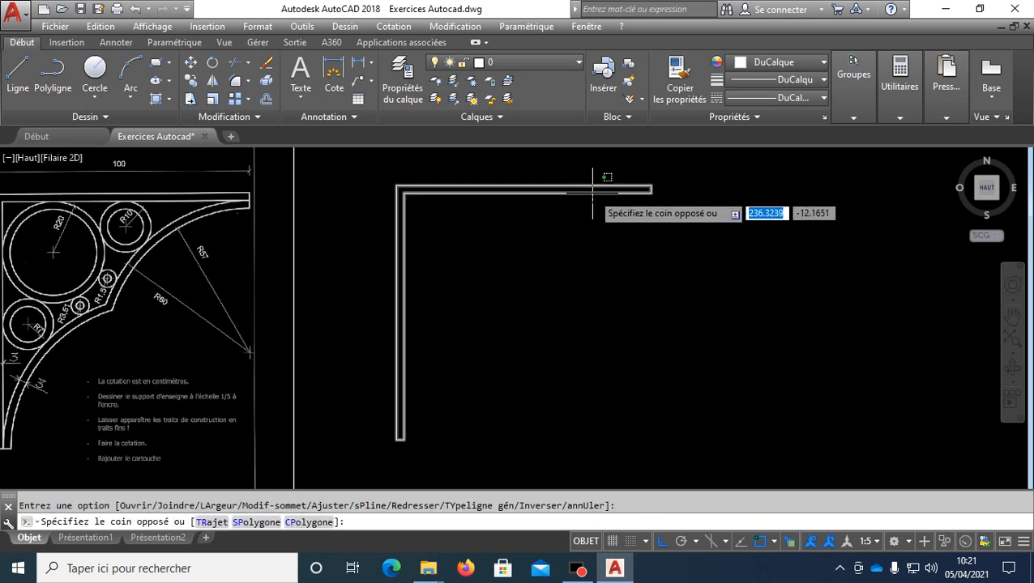
pyautogui.click(564, 203)
pyautogui.press('Escape')
# Step: Draw a circle of radius 20 tangent to the horizontal bar's lower edge and the vertical bar's inner edge
pyautogui.moveTo(505, 250); pyautogui.dragTo(554, 254, button='middle')
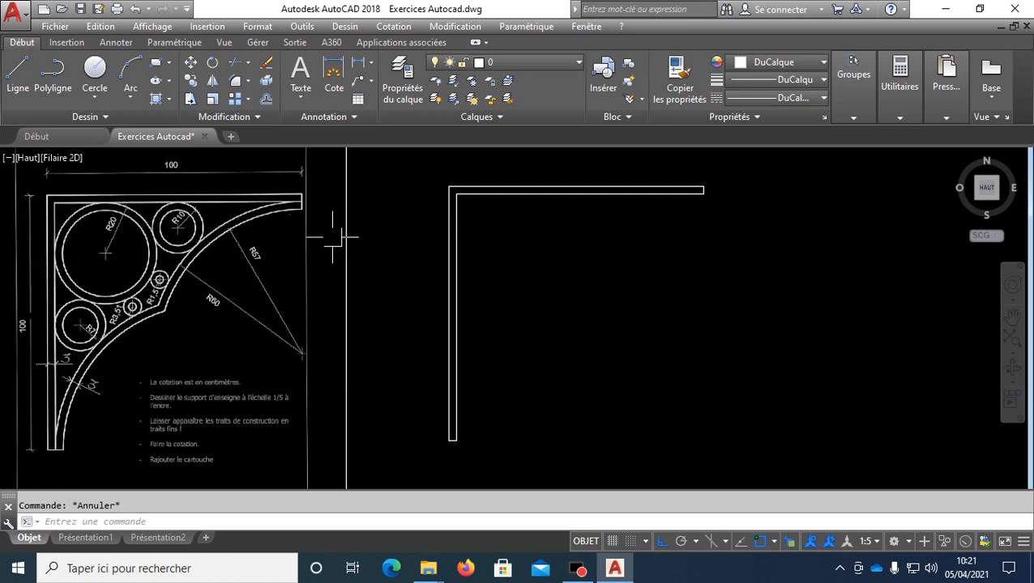
pyautogui.click(99, 97)
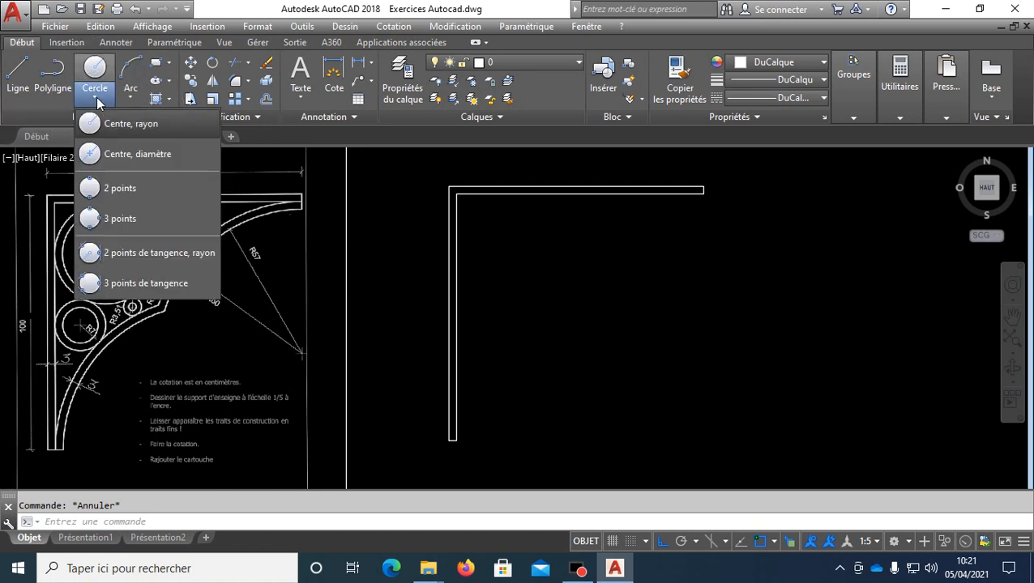
pyautogui.click(184, 253)
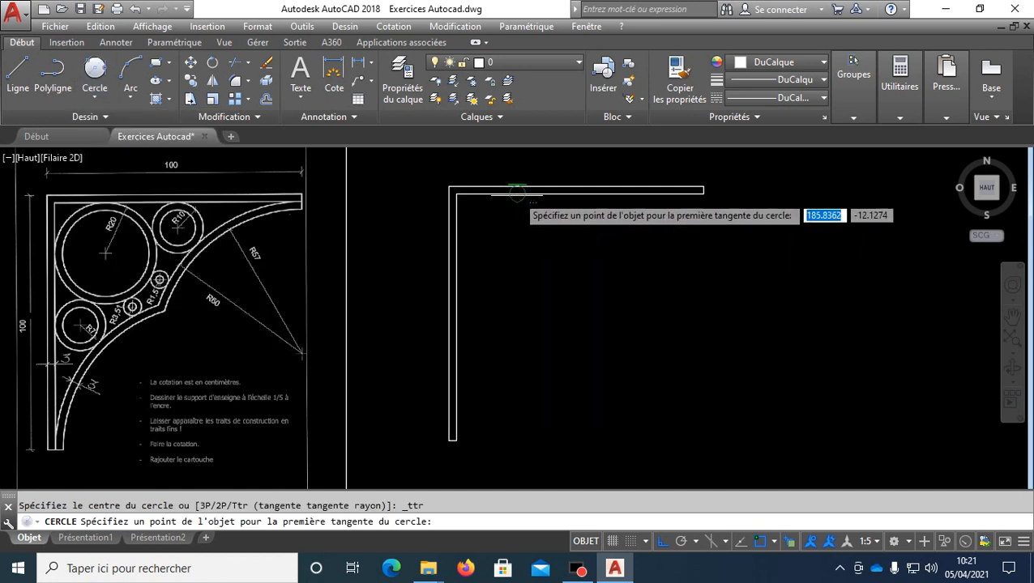
pyautogui.click(517, 194)
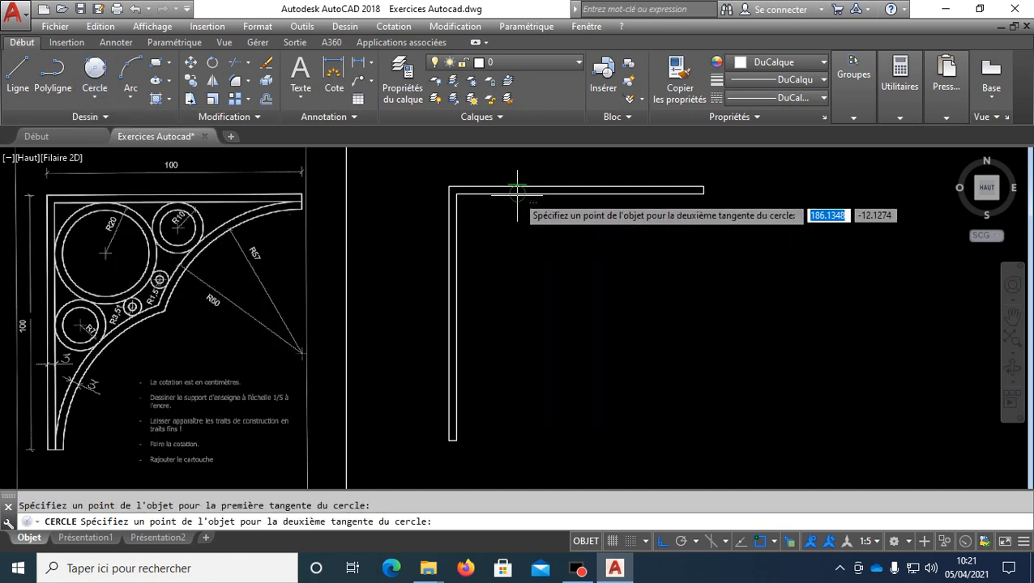
pyautogui.click(463, 247)
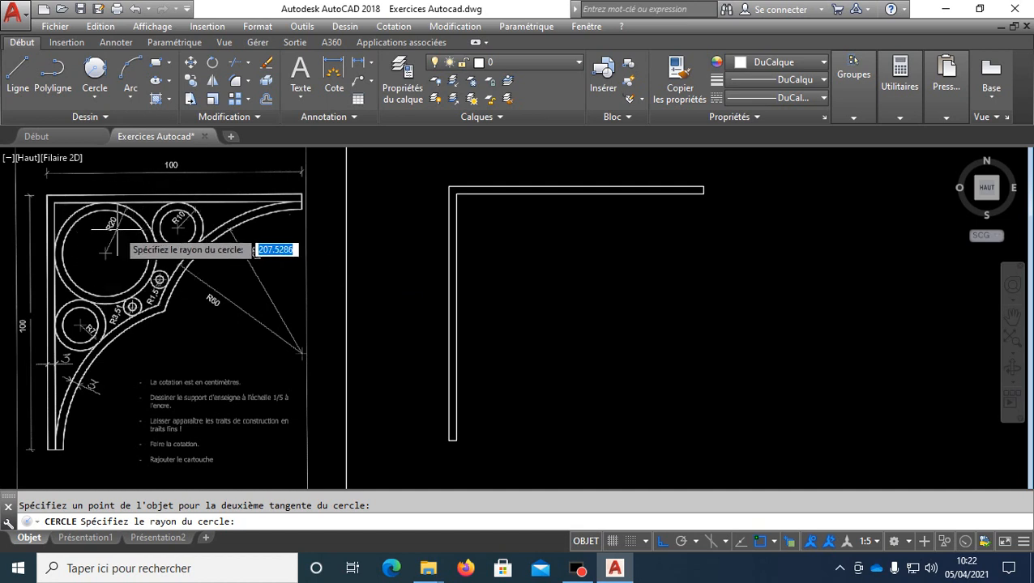
pyautogui.write('20')
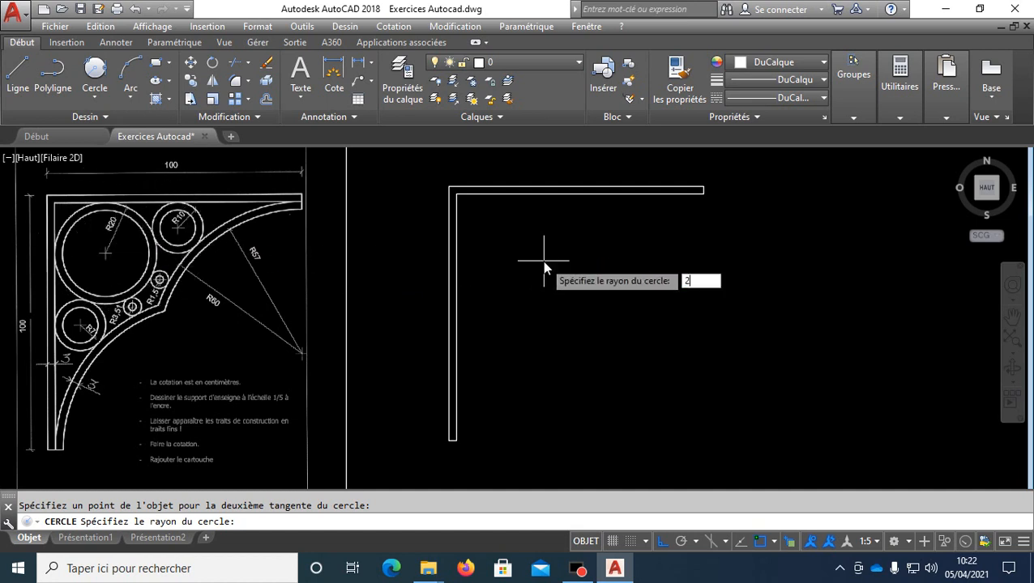
pyautogui.press('Return')
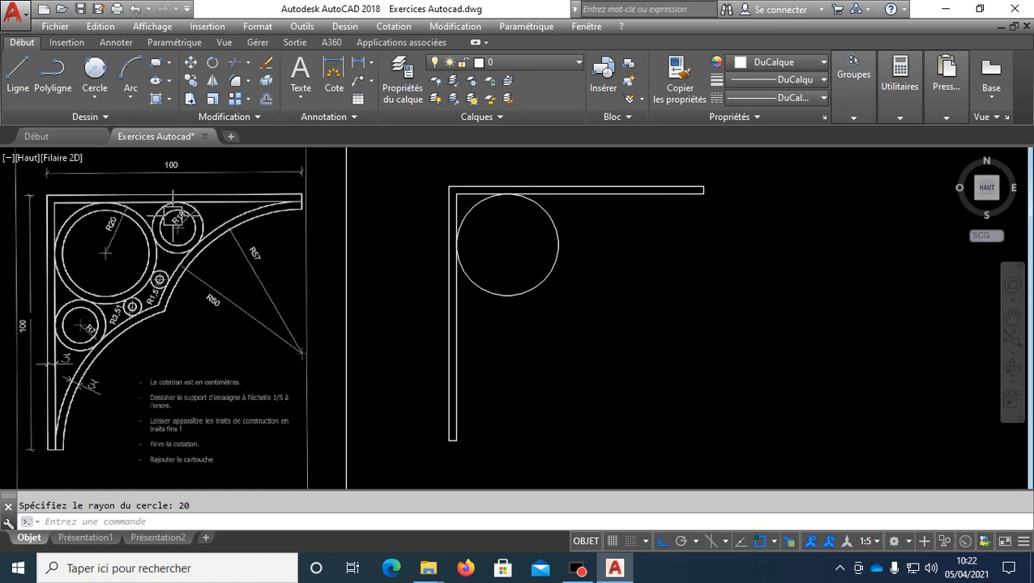
# Step: Draw a circle of radius 10 tangent to the large circle and the horizontal bar's lower edge
pyautogui.click(94, 95)
pyautogui.click(138, 252)
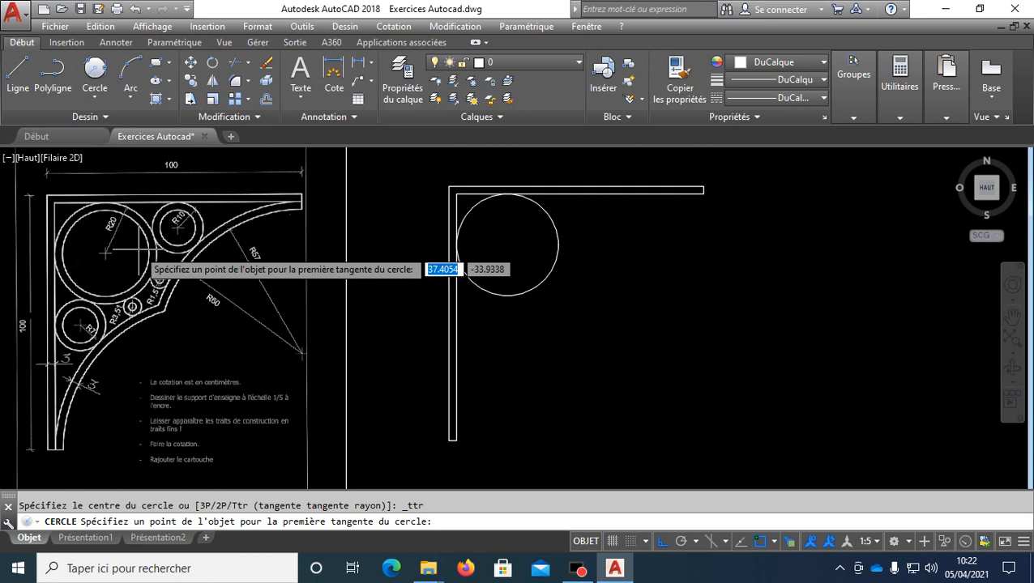
pyautogui.click(558, 226)
pyautogui.click(597, 195)
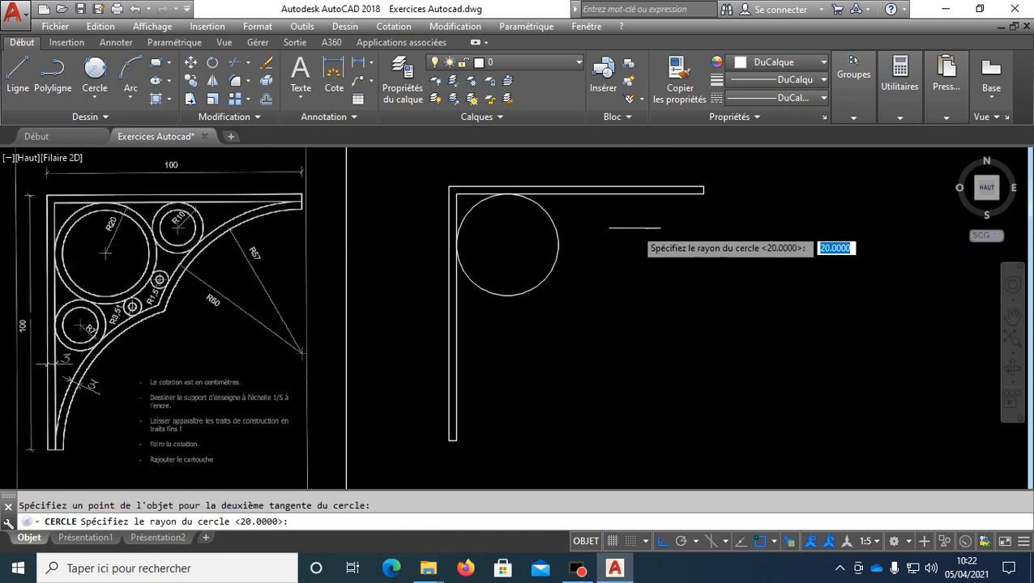
pyautogui.write('10')
pyautogui.press('Return')
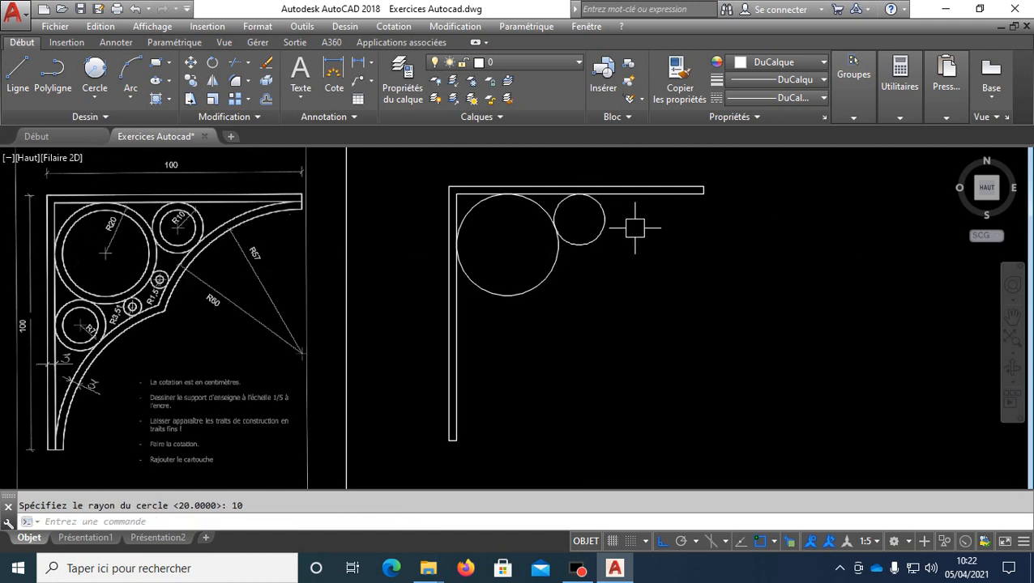
# Step: Draw a circle of radius 10 tangent to the underside of the large circle and the vertical bar's inner edge
pyautogui.click(94, 104)
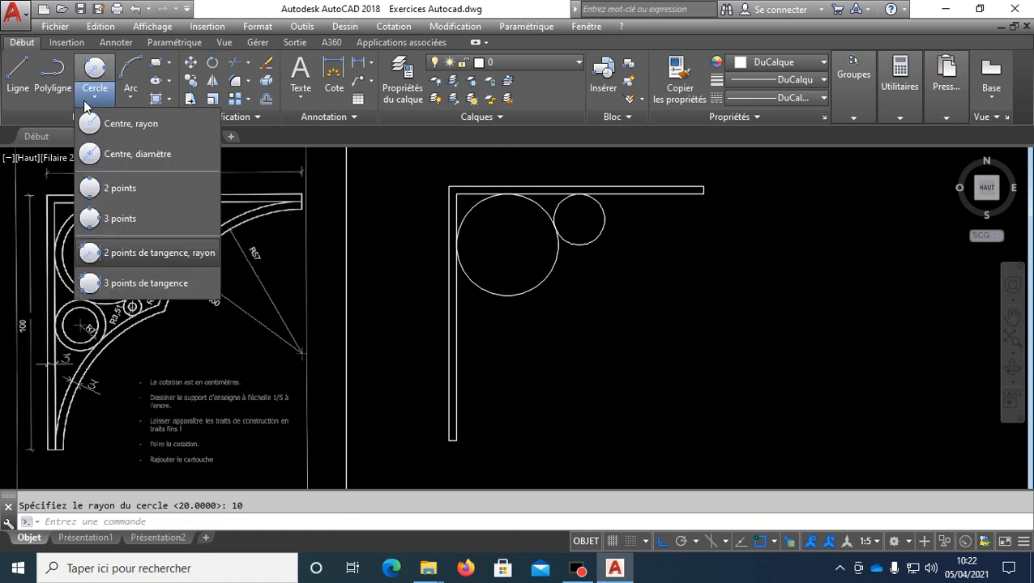
pyautogui.click(138, 250)
pyautogui.click(494, 292)
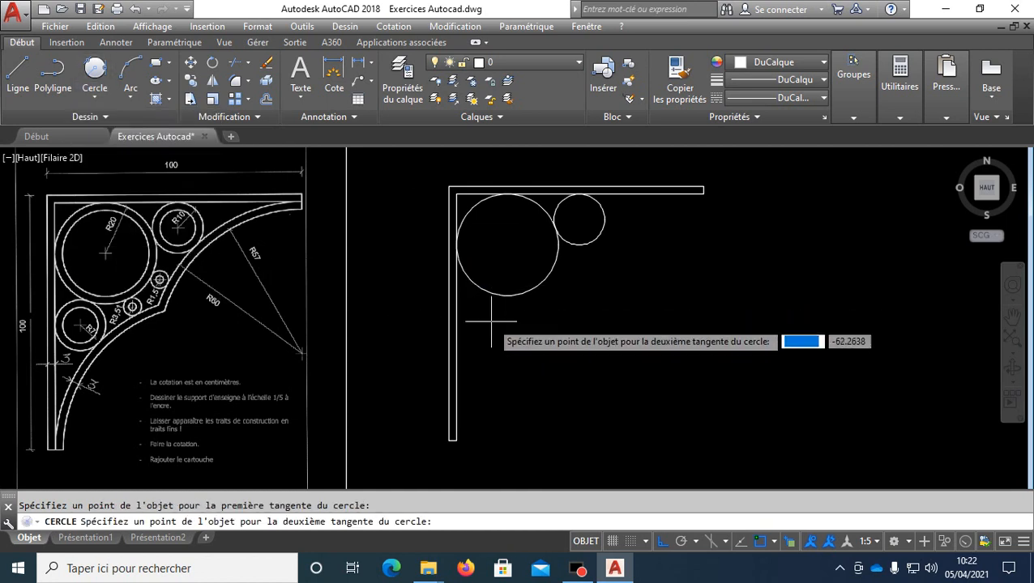
pyautogui.click(456, 323)
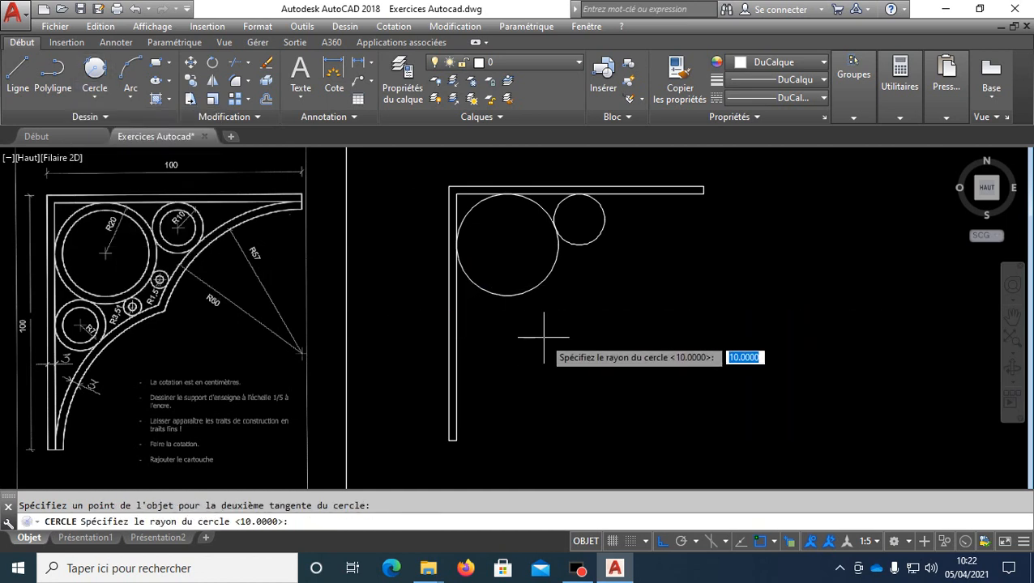
pyautogui.write('10')
pyautogui.press('Return')
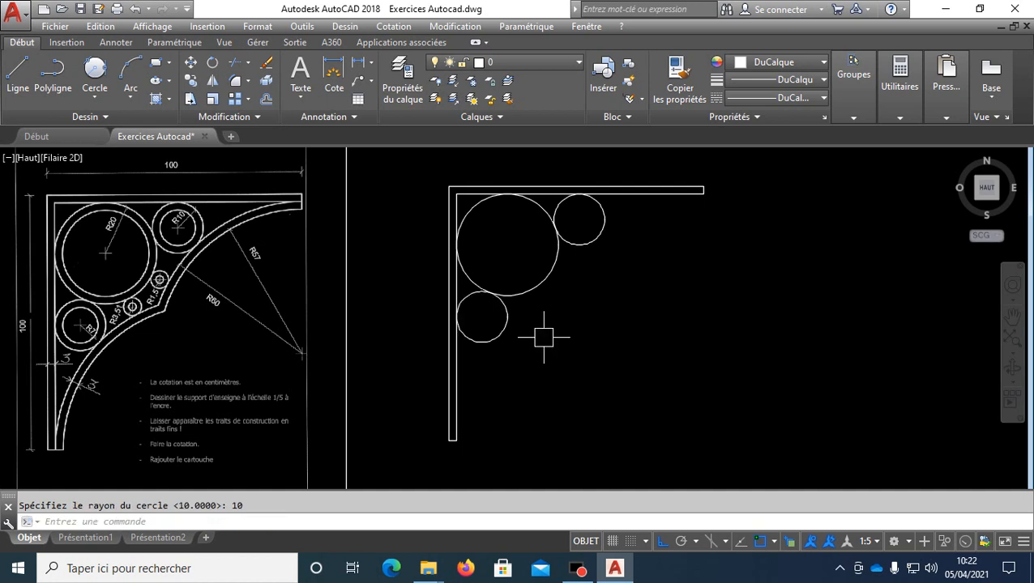
# Step: Offset the large circle and both radius 10 circles inward by 3
pyautogui.write('DEC')
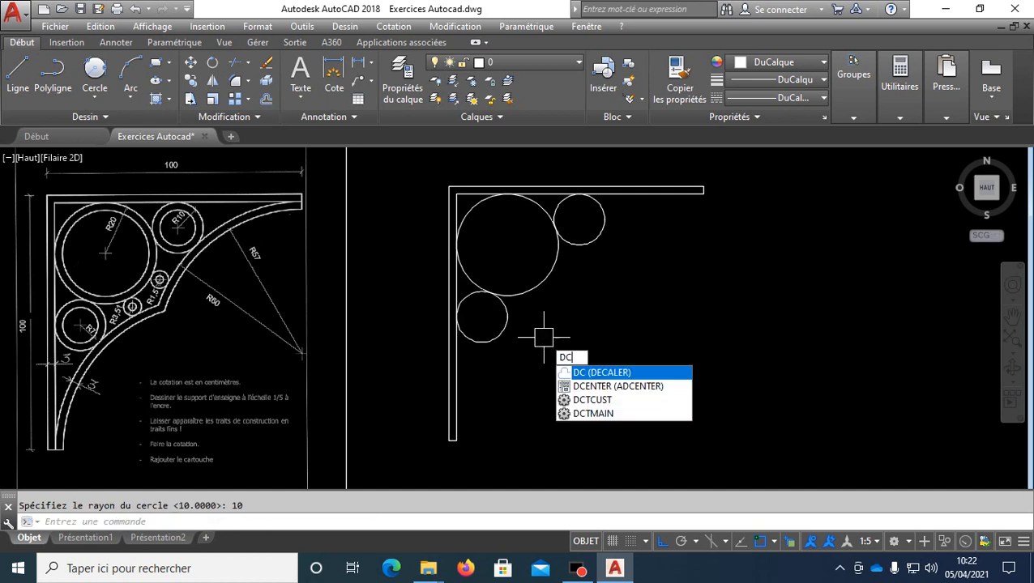
pyautogui.press('Return')
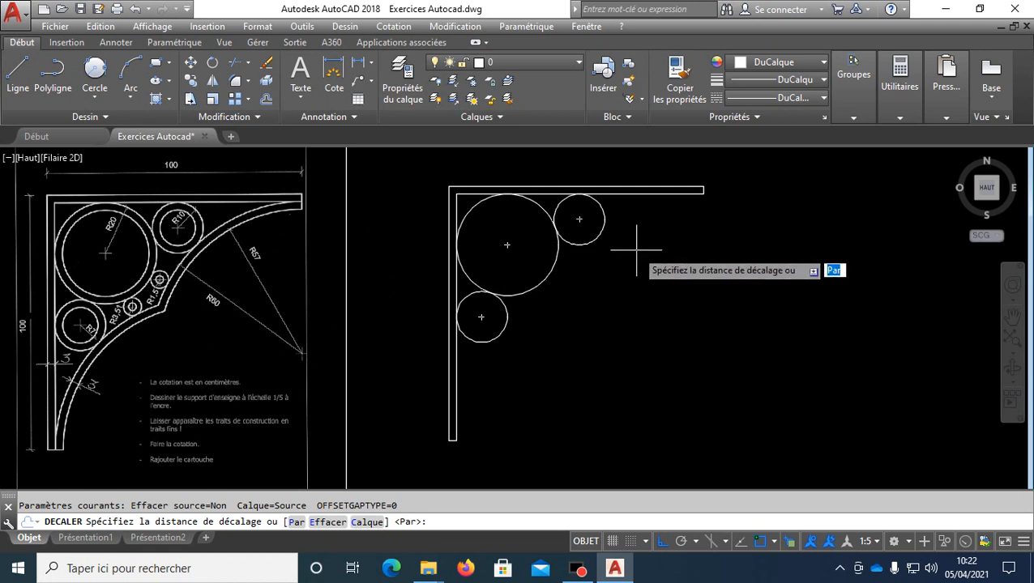
pyautogui.write('3')
pyautogui.press('Return')
pyautogui.click(484, 202)
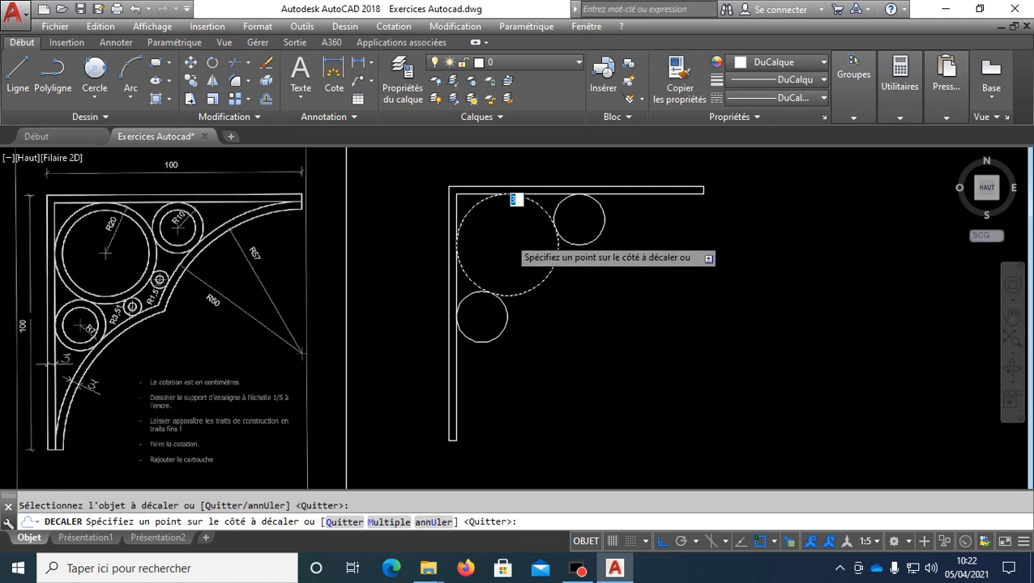
pyautogui.click(510, 236)
pyautogui.click(598, 233)
pyautogui.click(595, 216)
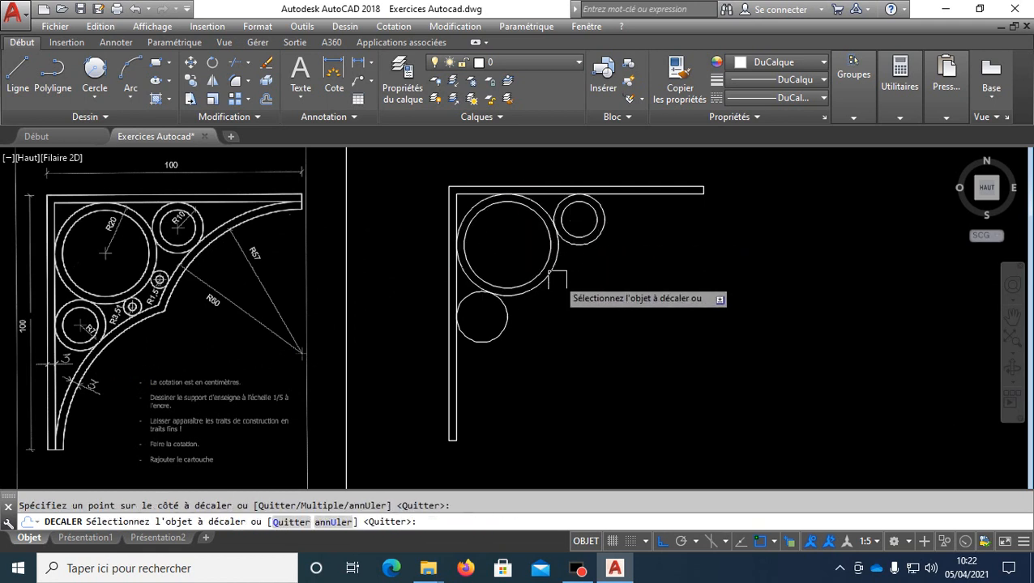
pyautogui.click(504, 332)
pyautogui.click(484, 320)
pyautogui.press('Return')
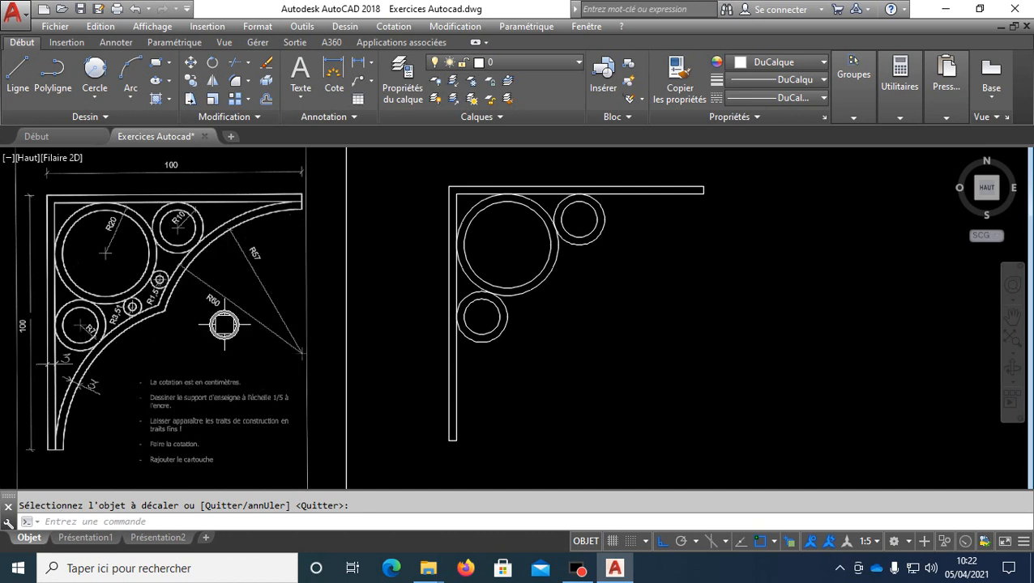
# Step: Draw two construction circles of radius 60, centred on the horizontal bar's lower-right corner and the vertical bar's lower inner corner
pyautogui.write('c')
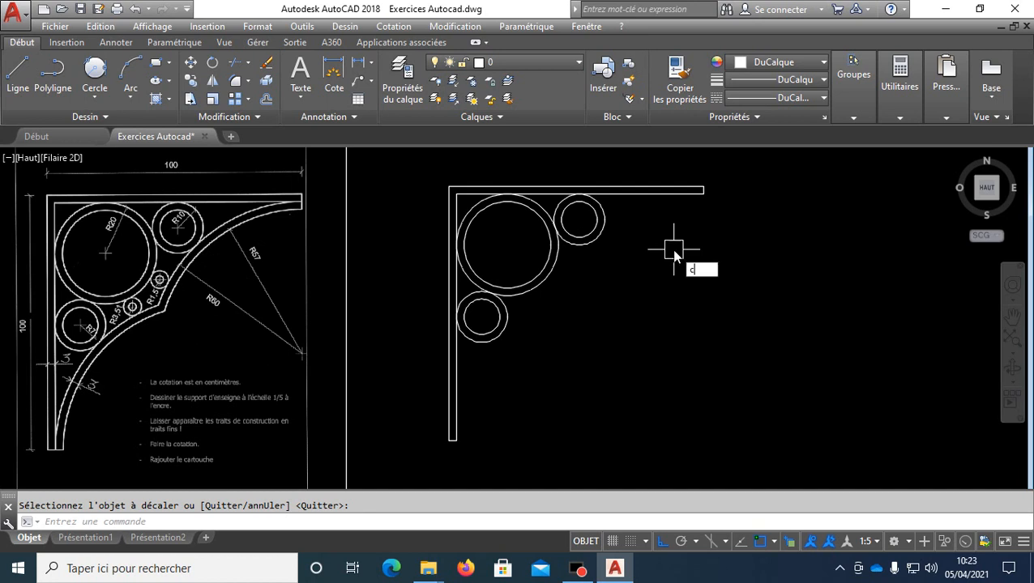
pyautogui.press('Return')
pyautogui.click(703, 192)
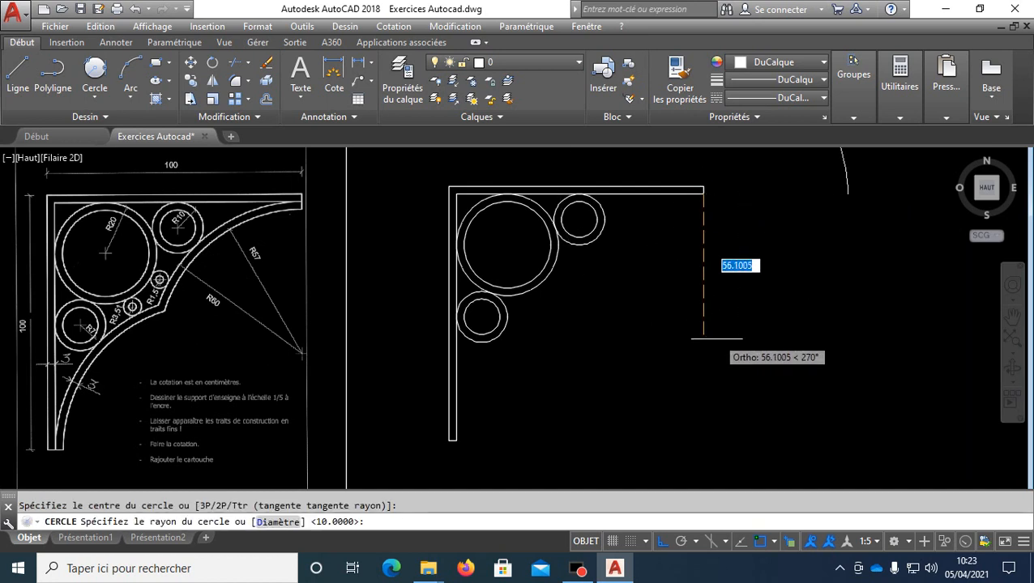
pyautogui.write('60')
pyautogui.press('Return')
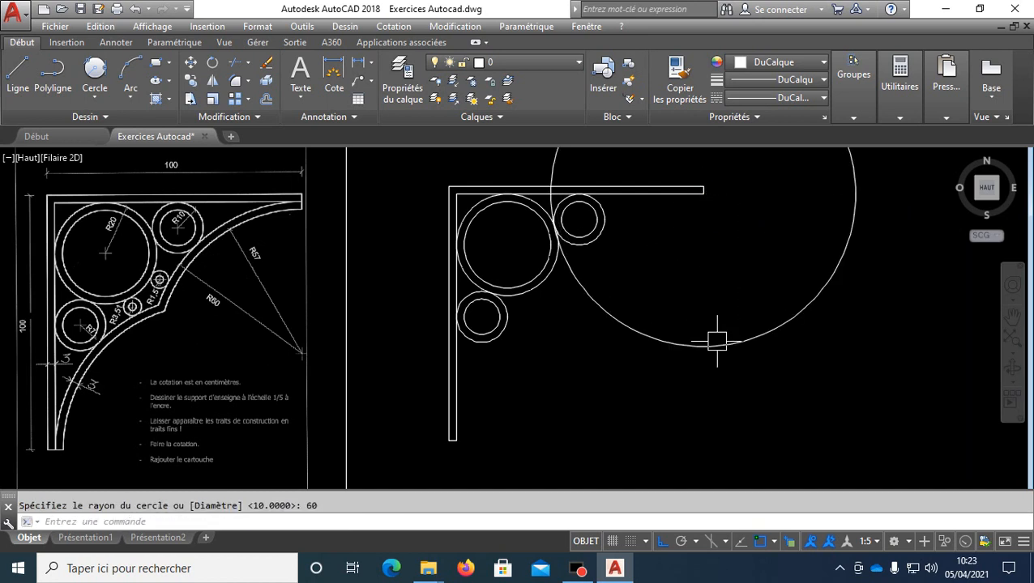
pyautogui.press('Return')
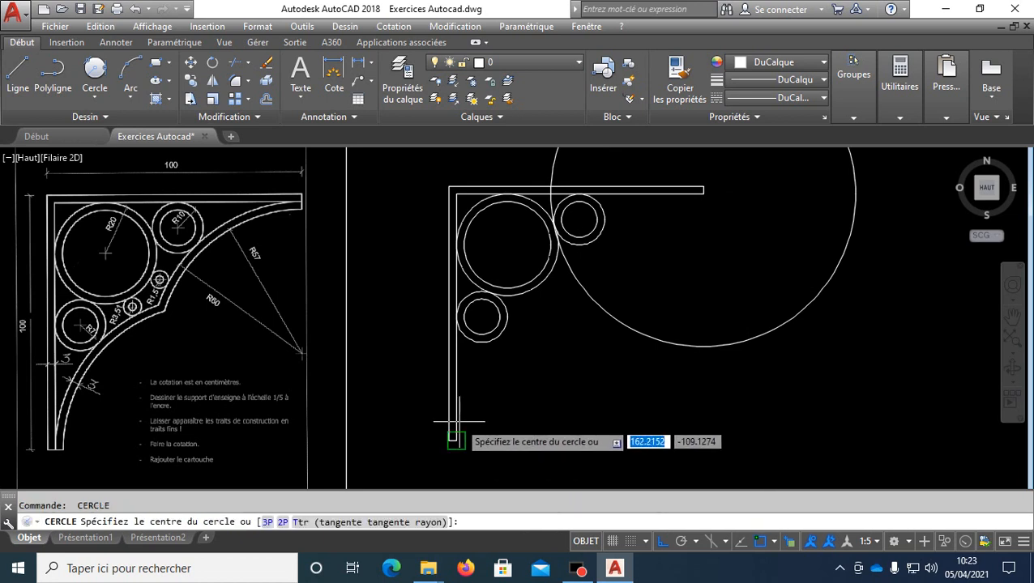
pyautogui.click(450, 440)
pyautogui.press('Return')
# Step: Draw two circles of radius 60, centred on the upper construction circle's bottom quadrant and the lower one's right quadrant
pyautogui.press('Return')
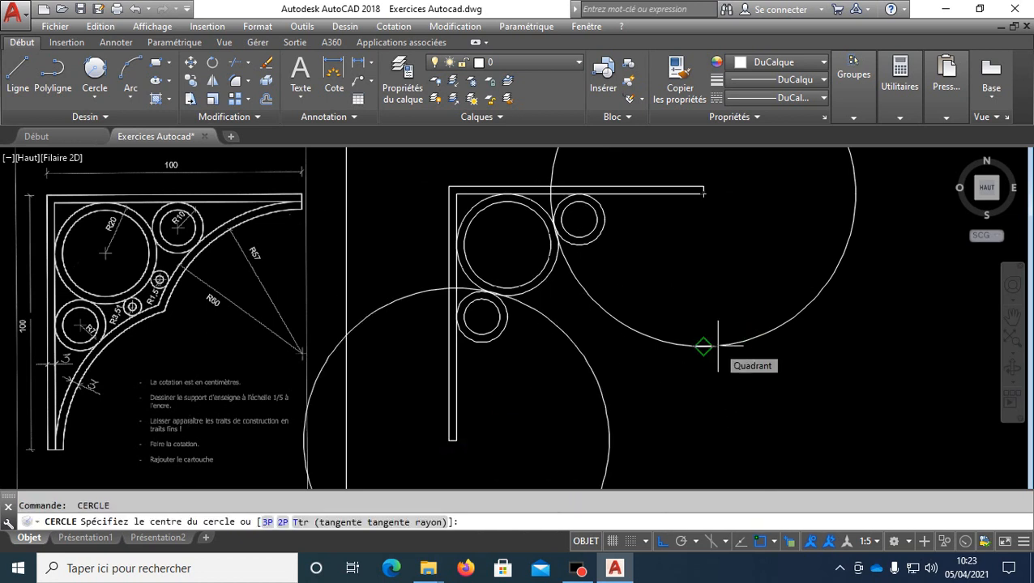
pyautogui.click(718, 346)
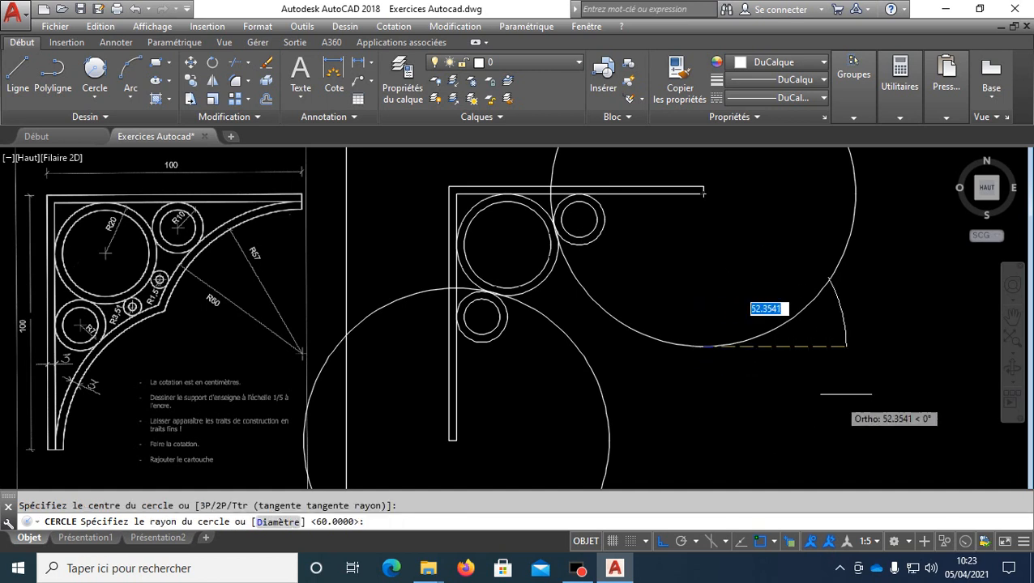
pyautogui.click(848, 393)
pyautogui.press('Return')
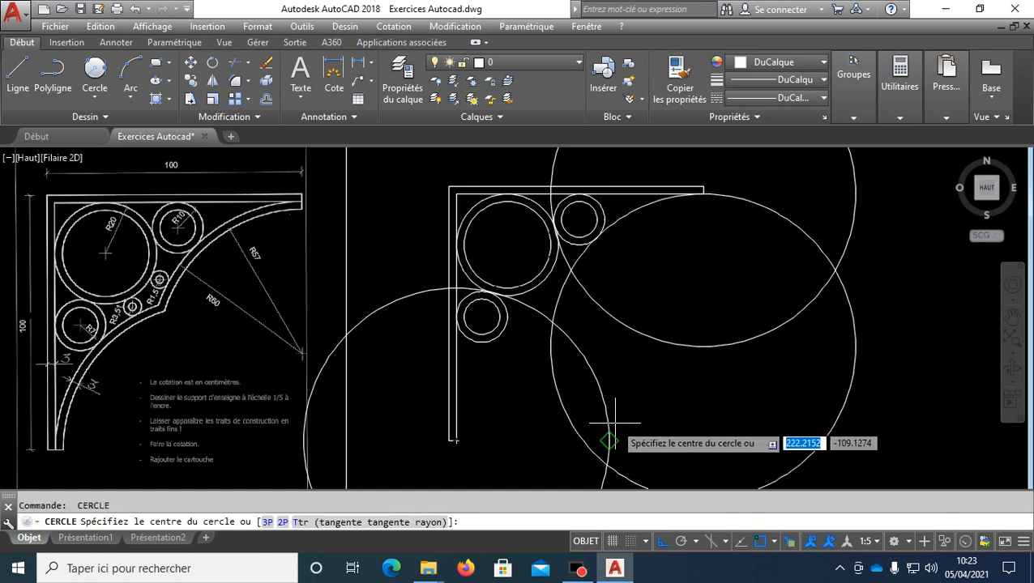
pyautogui.click(616, 422)
pyautogui.press('Return')
# Step: Erase the two construction circles centred on the frame's corners
pyautogui.click(580, 350)
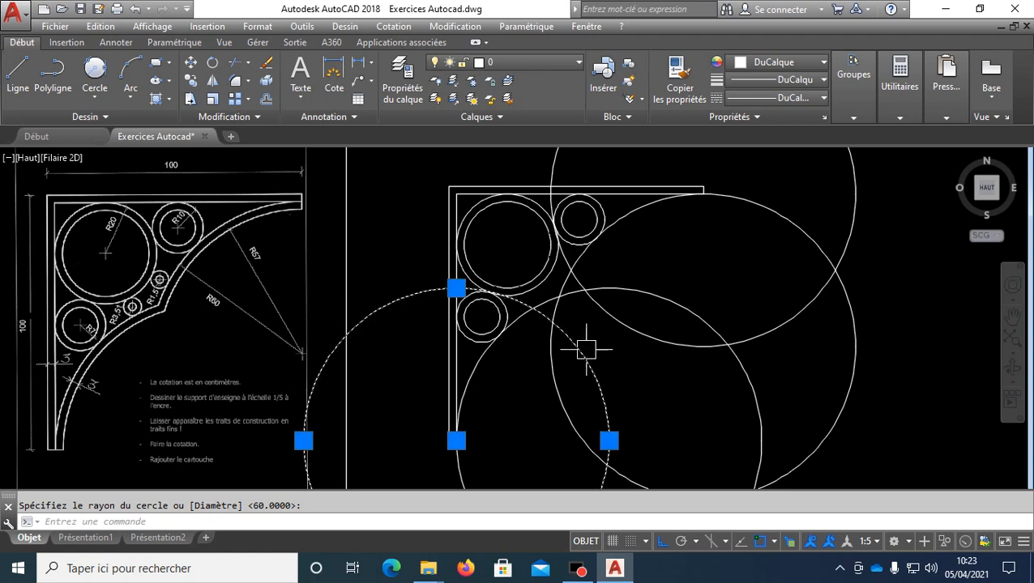
pyautogui.click(854, 169)
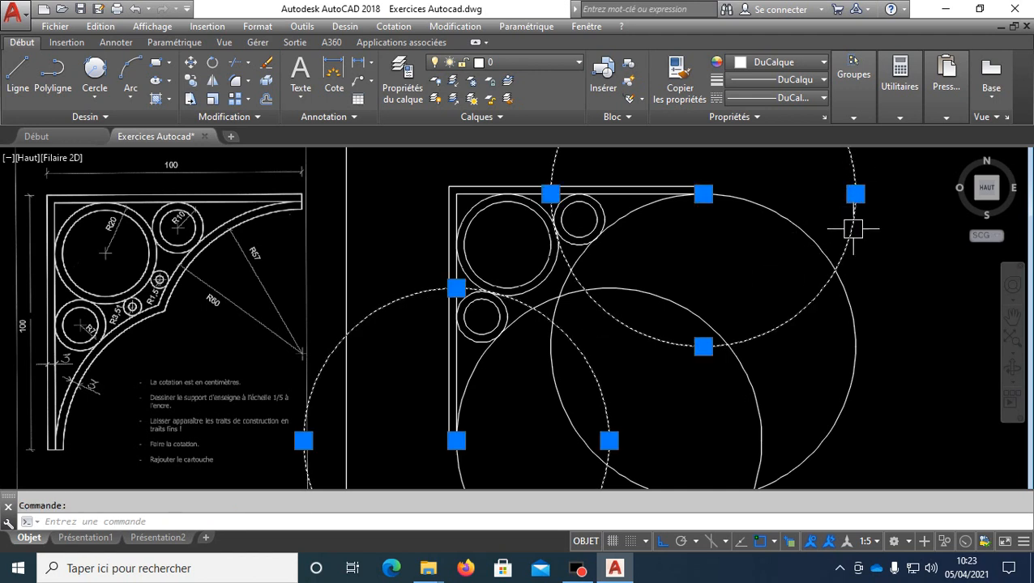
pyautogui.write('Ef')
pyautogui.press('Return')
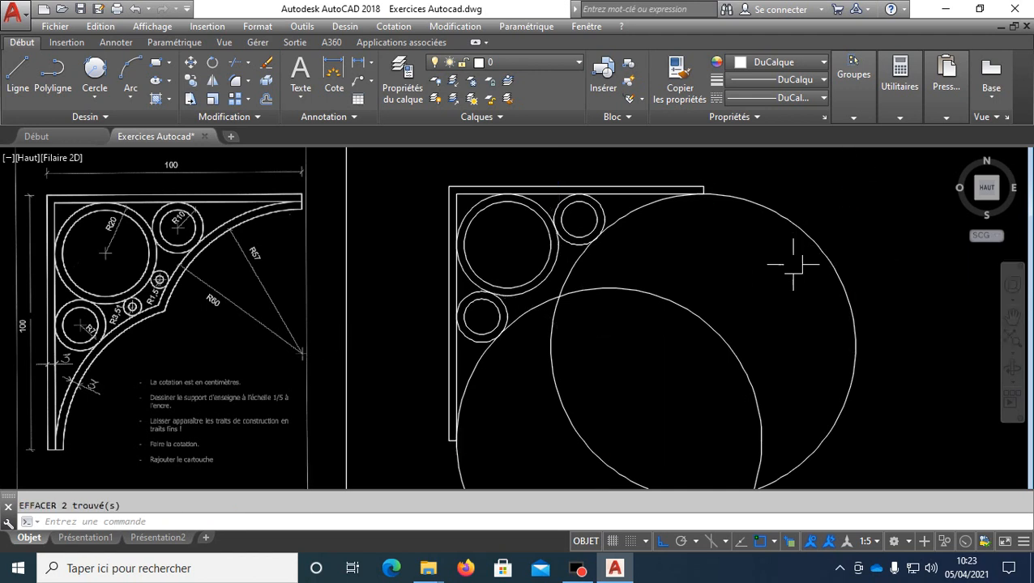
pyautogui.write('aj')
pyautogui.press('Return')
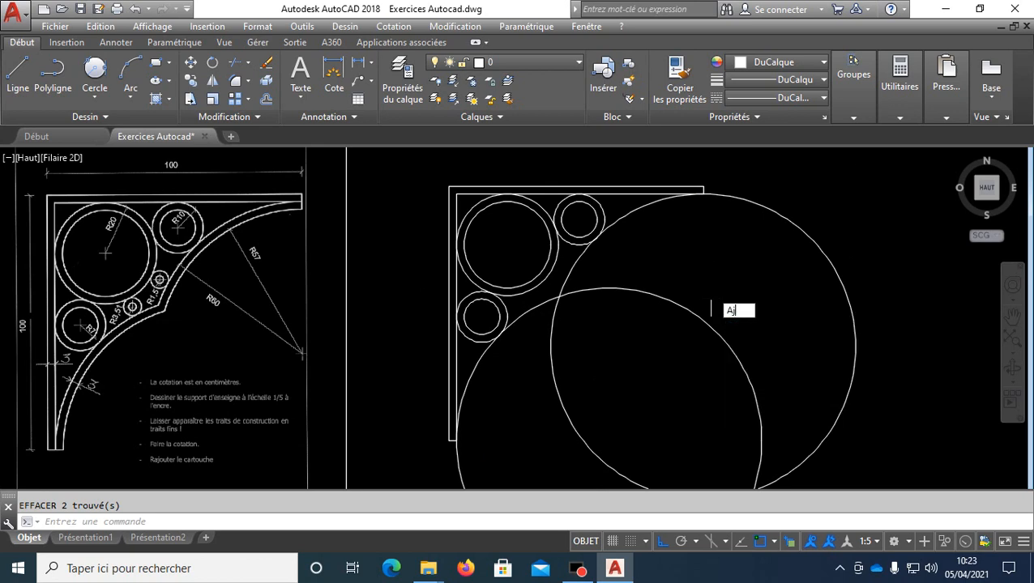
pyautogui.scroll(-4, 712, 293)
pyautogui.moveTo(714, 320); pyautogui.dragTo(672, 287, button='middle')
pyautogui.press('Escape')
# Step: Trim the two remaining radius 60 circles against all edges, leaving only the arcs that run from their intersection to the two bar ends
pyautogui.scroll(3, 669, 299)
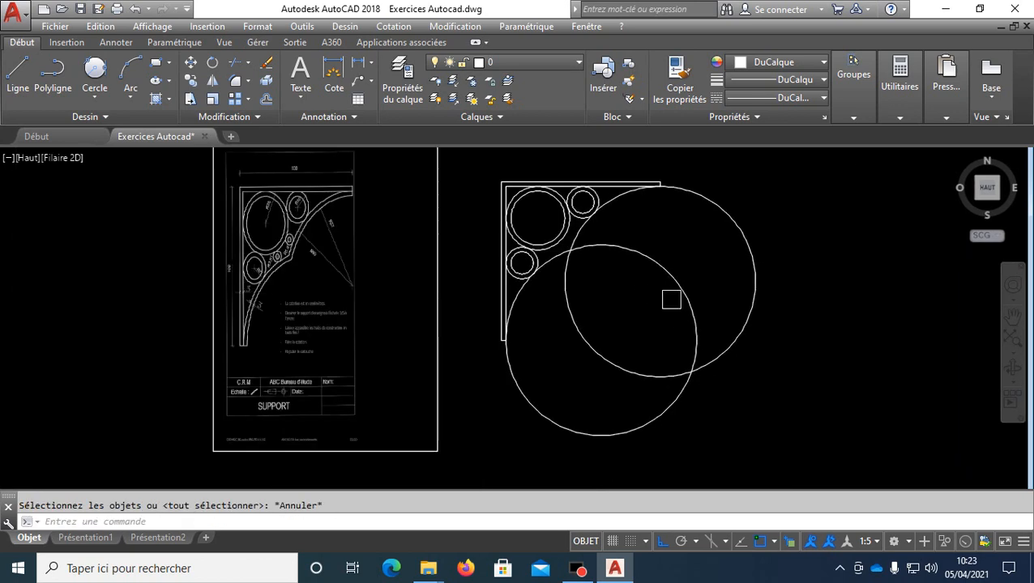
pyautogui.write('a')
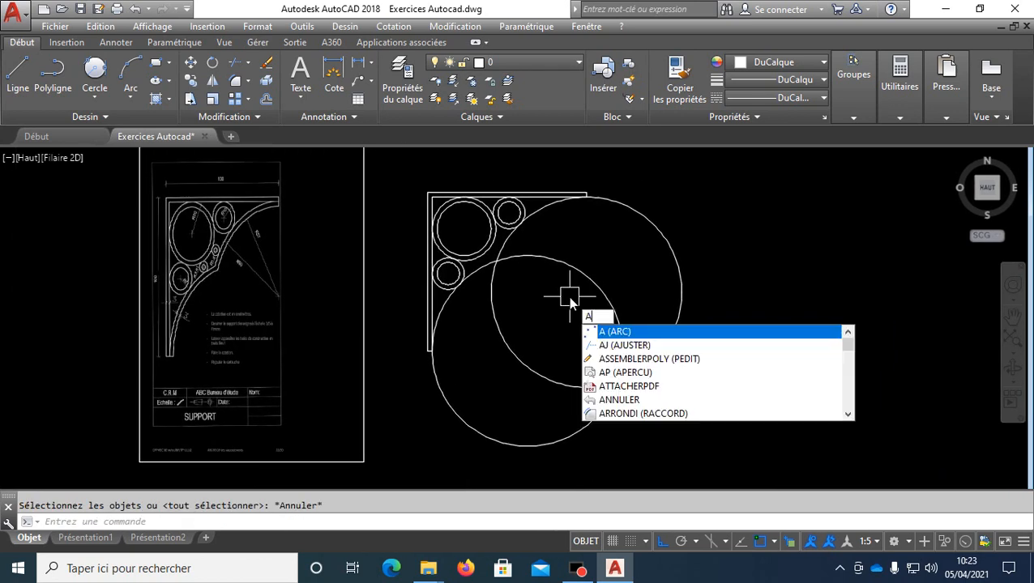
pyautogui.write('j')
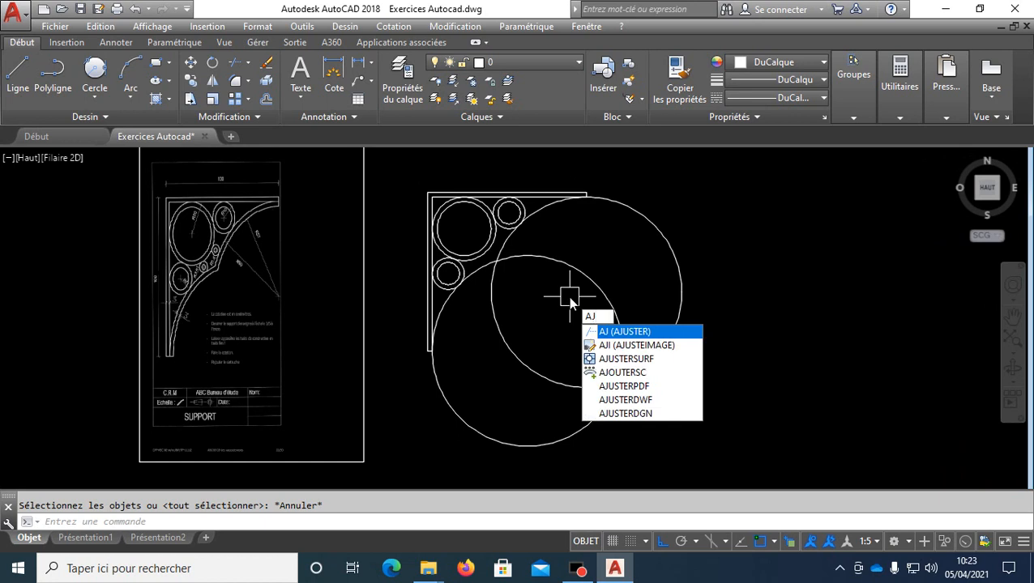
pyautogui.press('Return')
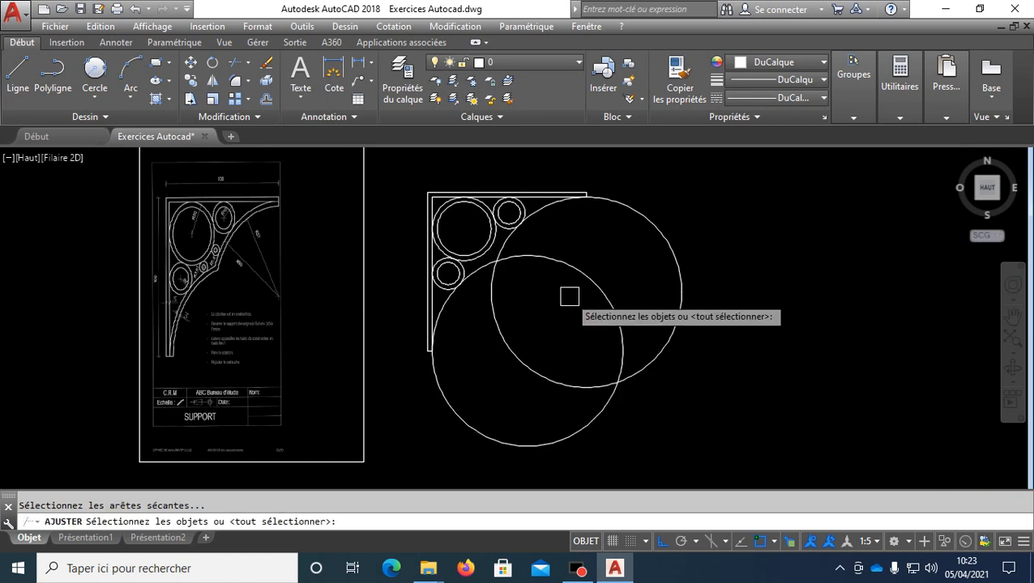
pyautogui.press('Return')
pyautogui.click(774, 440)
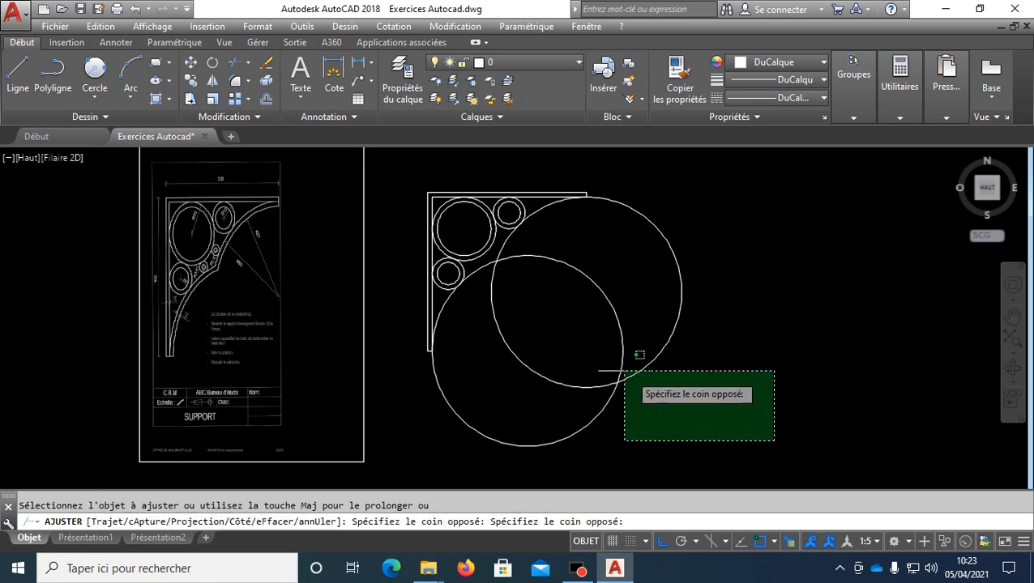
pyautogui.click(582, 332)
pyautogui.press('Return')
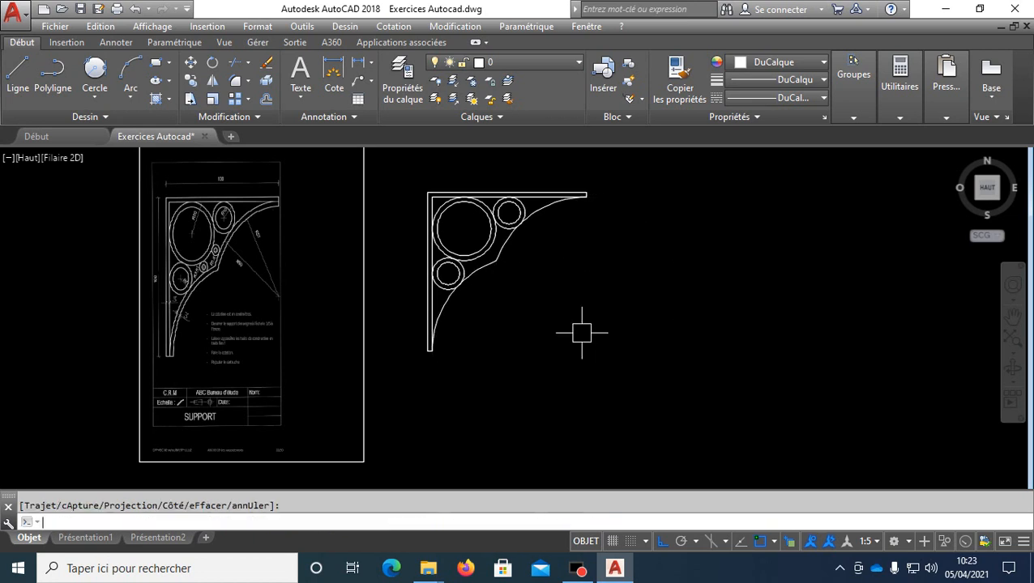
# Step: Join the two radius 60 arcs into one polyline
pyautogui.scroll(2, 533, 297)
pyautogui.click(532, 296)
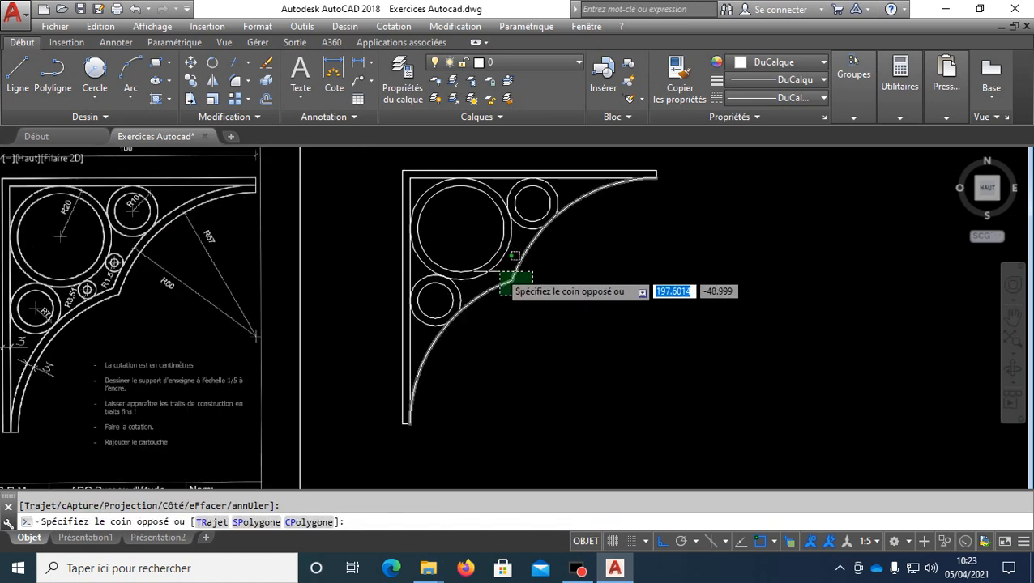
pyautogui.click(504, 283)
pyautogui.write('J')
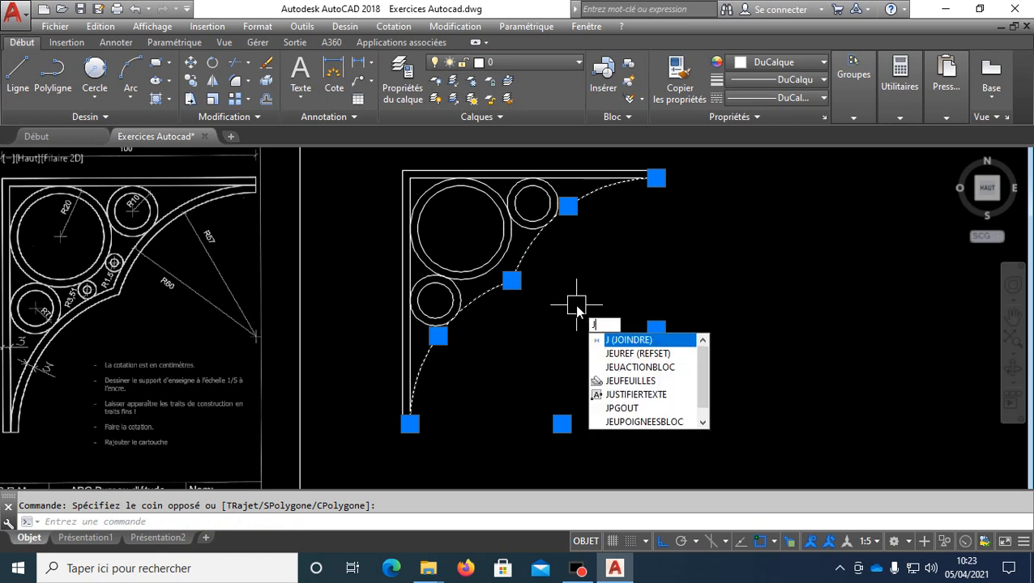
pyautogui.press('Return')
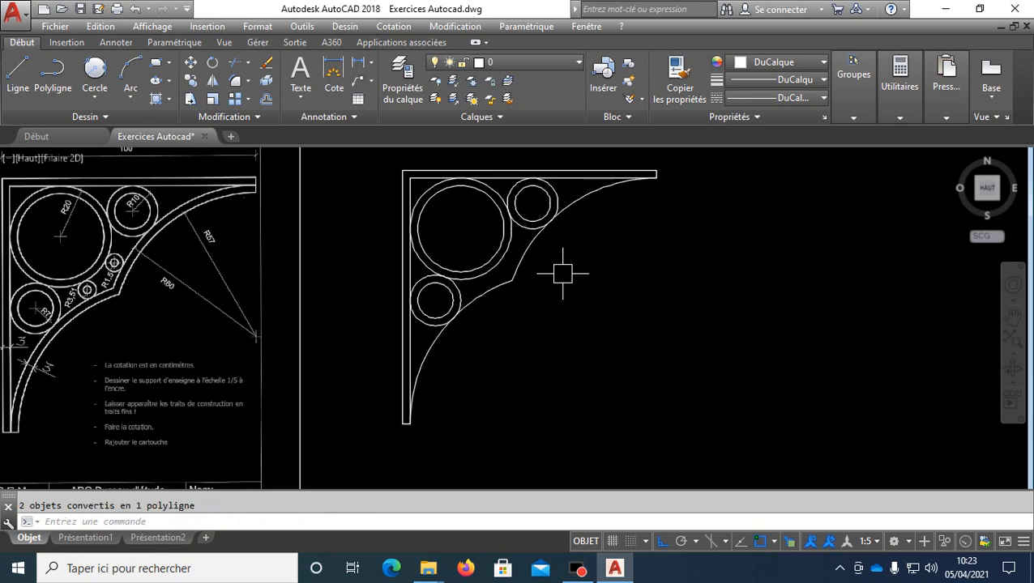
# Step: Offset the joined arc polyline by 3 toward the arcs' centres, away from the circles
pyautogui.write('DC')
pyautogui.press('Return')
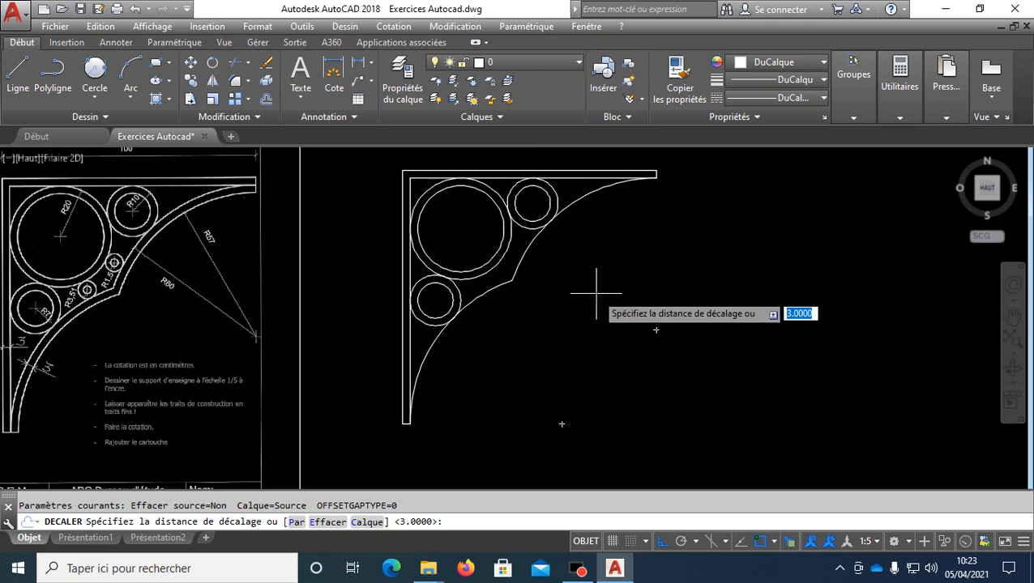
pyautogui.press('Return')
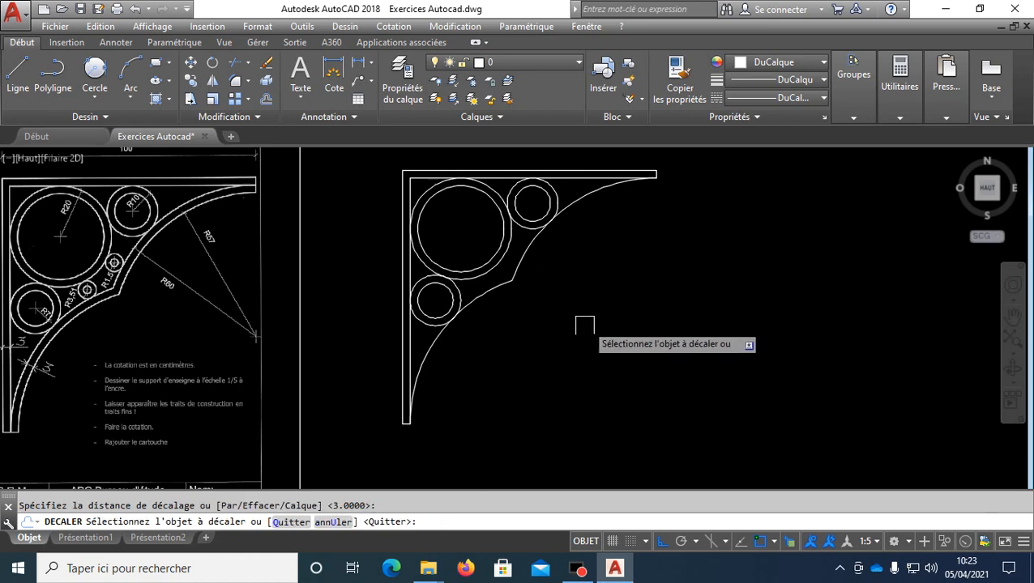
pyautogui.click(587, 198)
pyautogui.click(656, 330)
pyautogui.press('Return')
pyautogui.scroll(6, 666, 186)
pyautogui.moveTo(641, 161); pyautogui.dragTo(612, 312, button='middle')
pyautogui.scroll(4, 629, 309)
pyautogui.write('L')
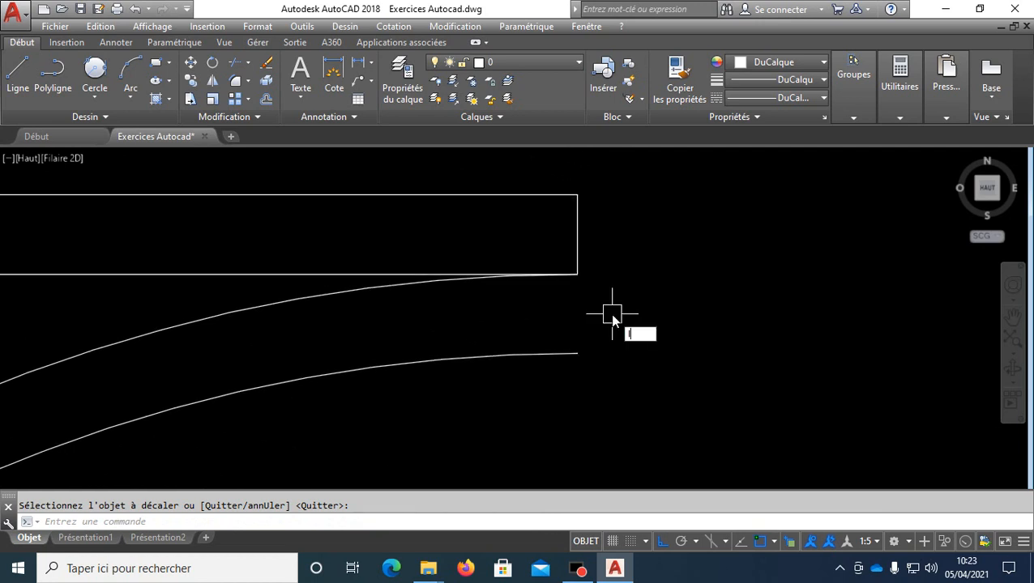
pyautogui.press('Return')
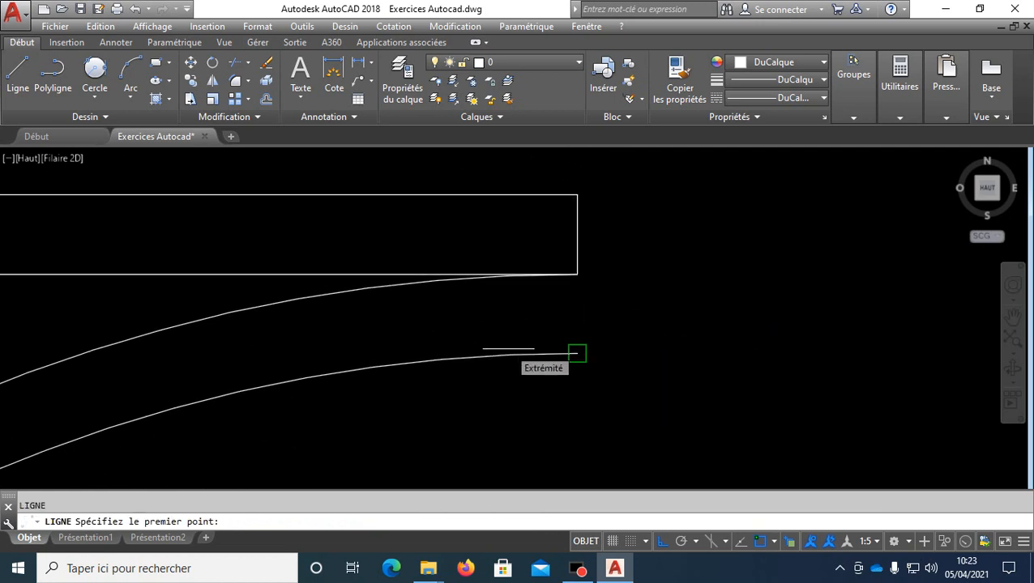
pyautogui.press('Escape')
# Step: Draw a line from the offset curve's upper end to the horizontal bar's lower-right corner, using a quadrant snap
pyautogui.write('L')
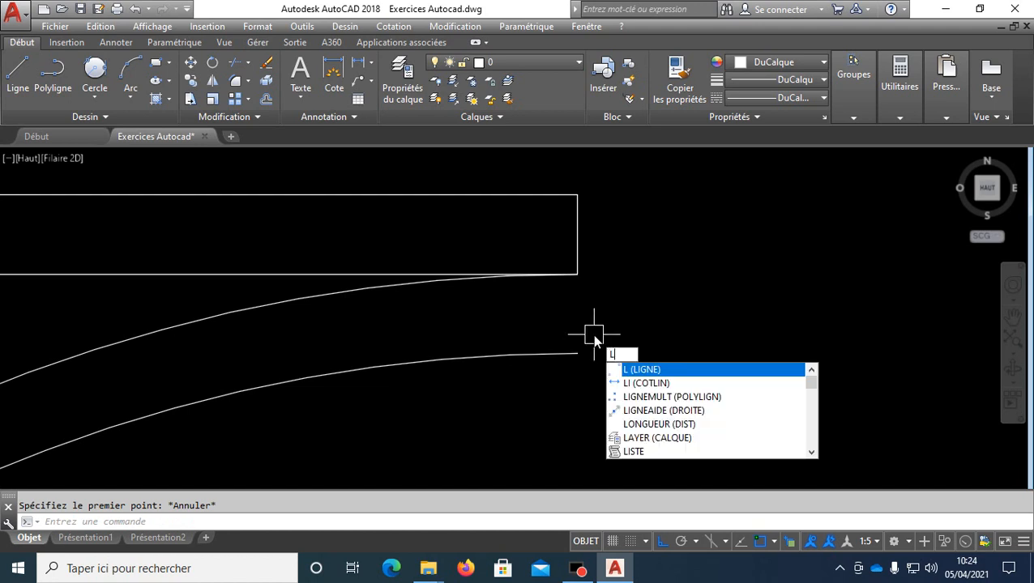
pyautogui.press('Return')
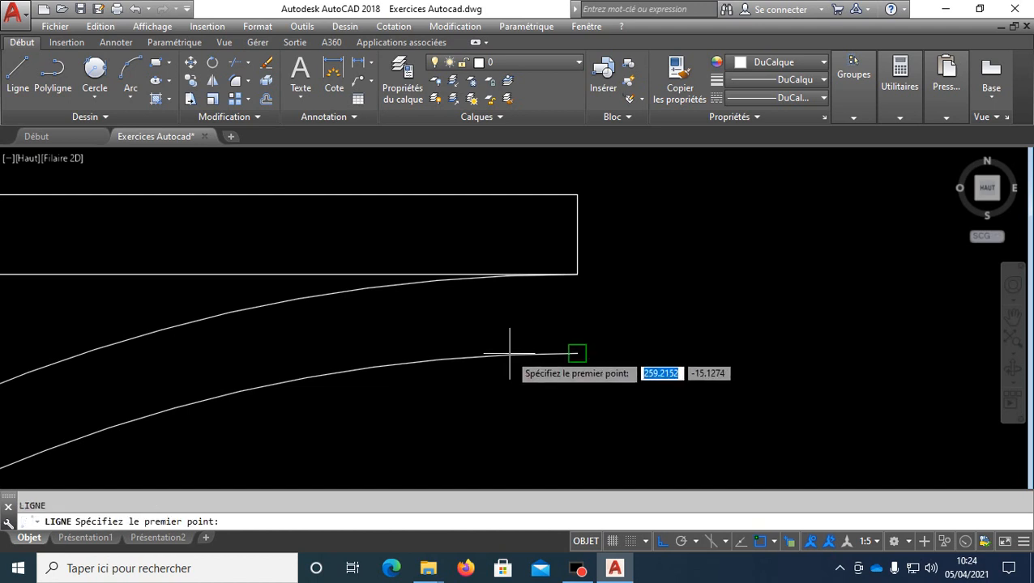
pyautogui.click(576, 354)
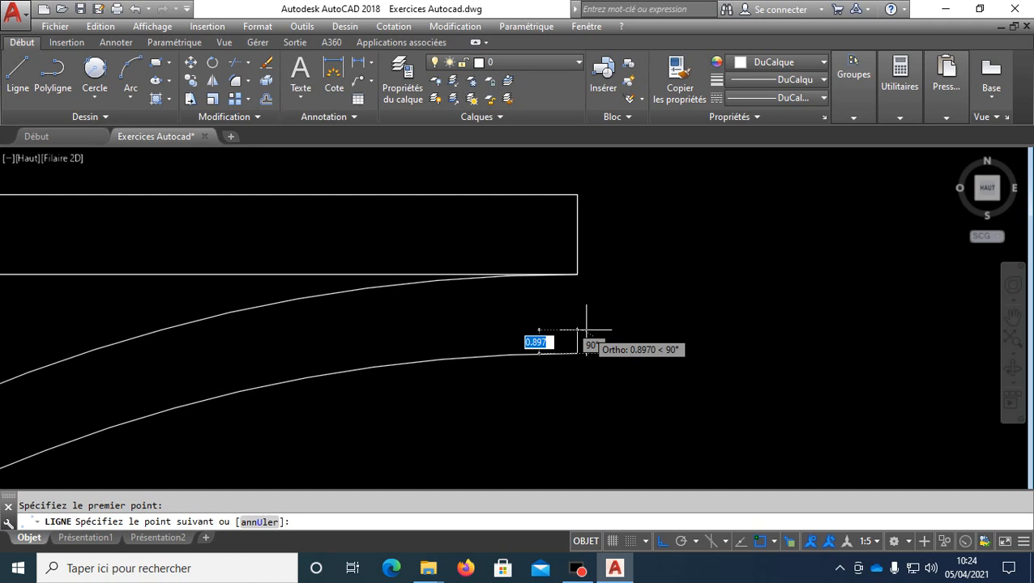
pyautogui.scroll(2, 587, 331)
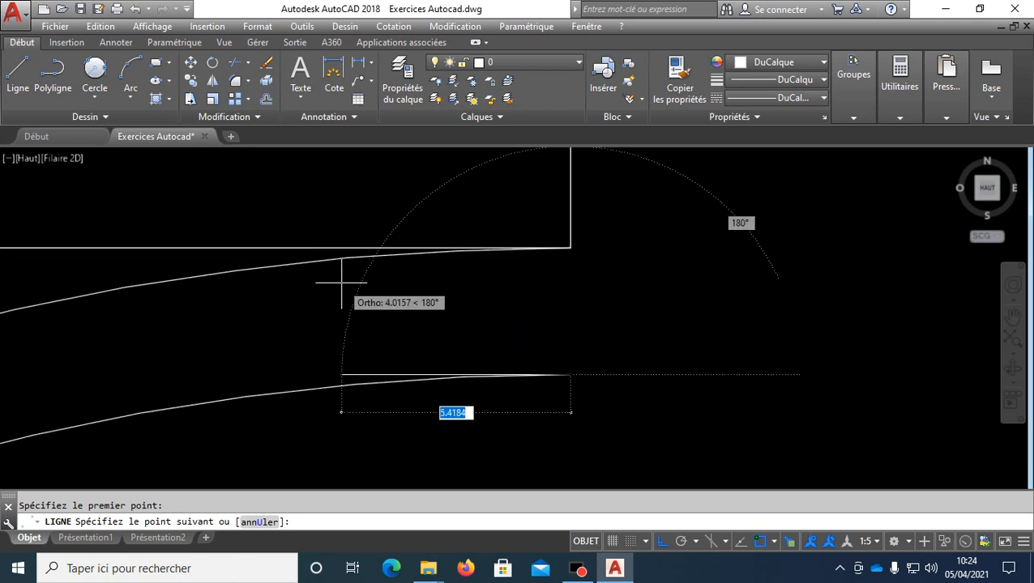
pyautogui.keyDown('shift'); pyautogui.rightClick(314, 261); pyautogui.keyUp('shift')
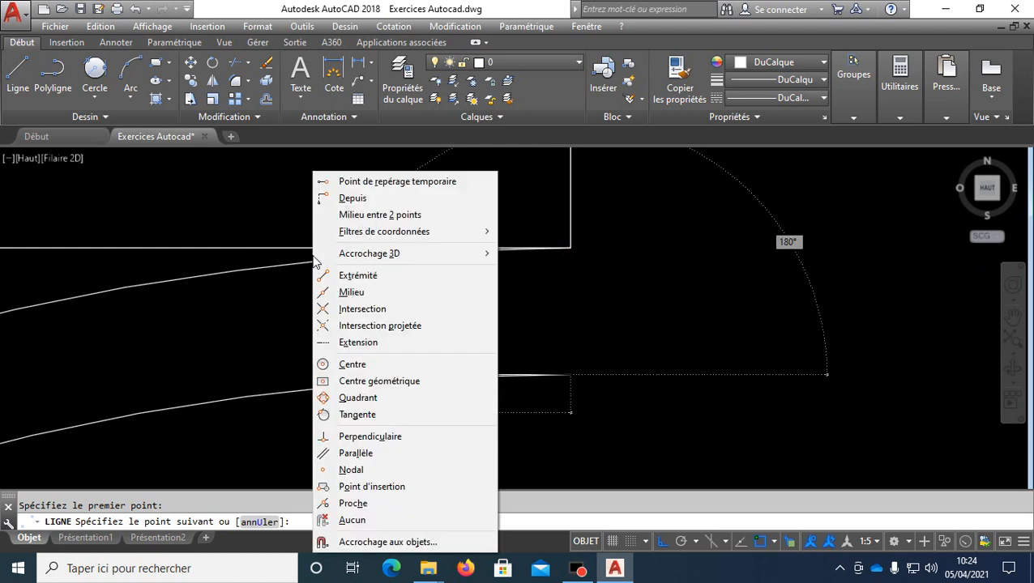
pyautogui.press('Escape')
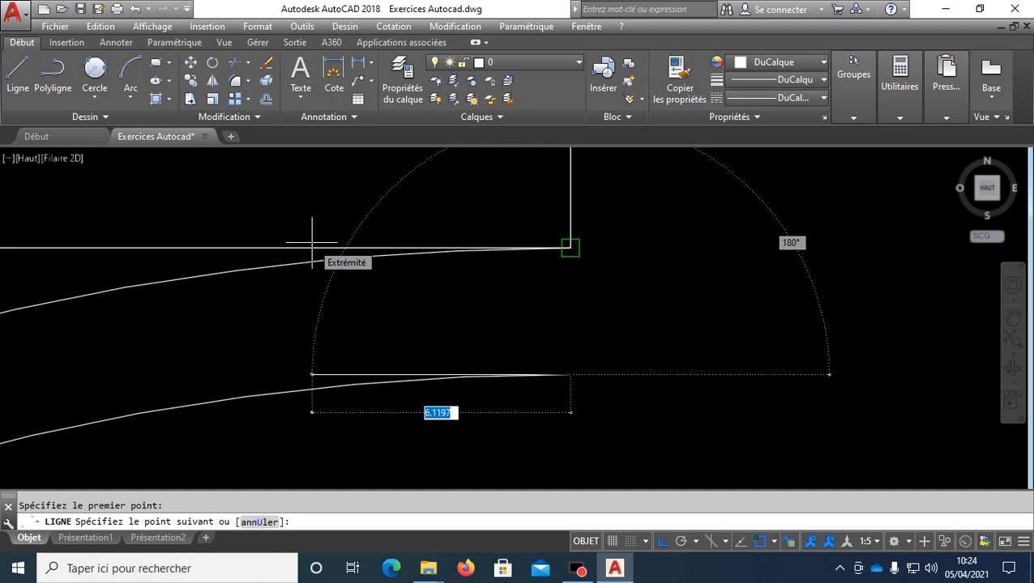
pyautogui.keyDown('shift'); pyautogui.rightClick(312, 251); pyautogui.keyUp('shift')
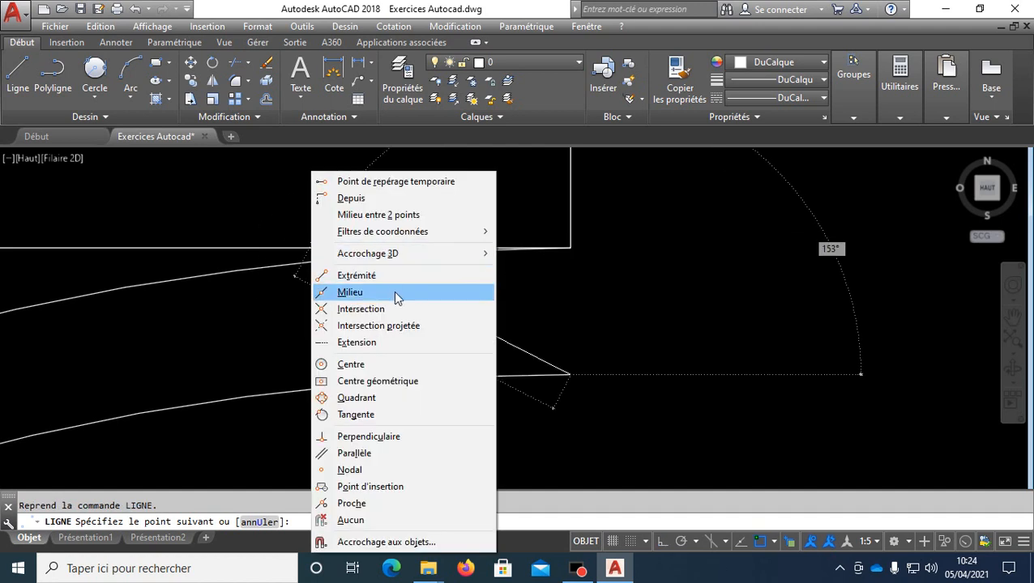
pyautogui.click(376, 400)
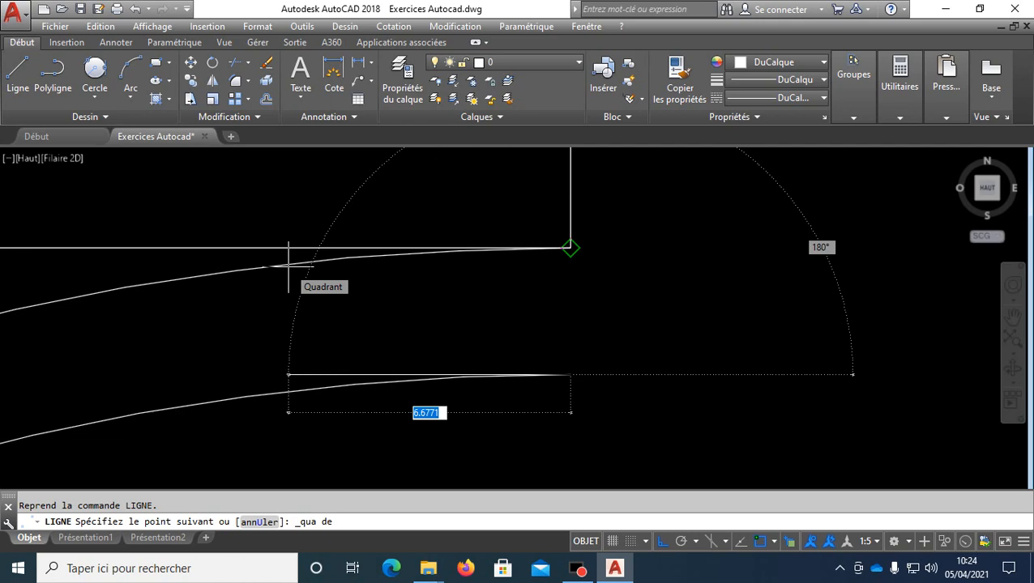
pyautogui.click(288, 266)
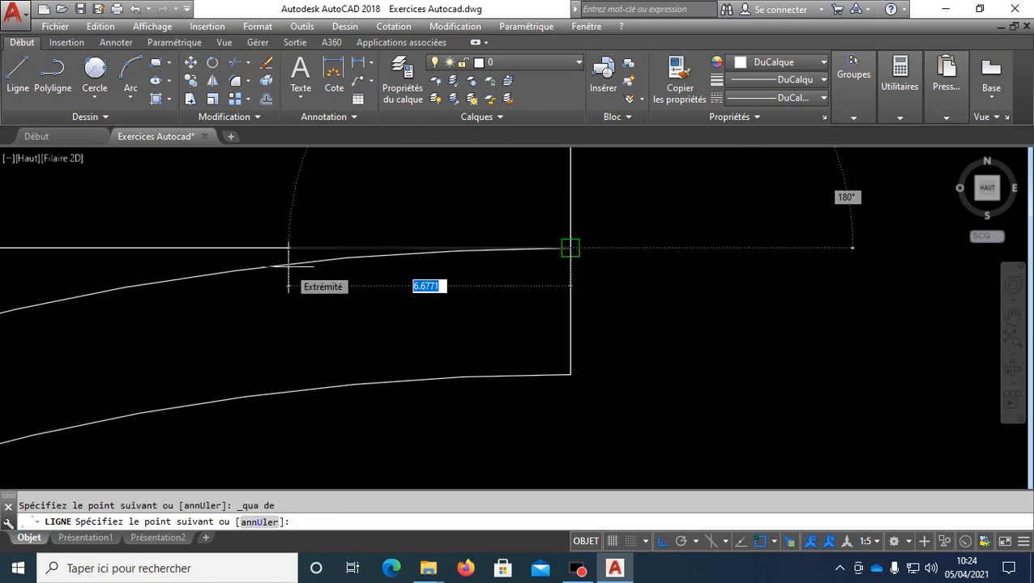
pyautogui.press('Return')
# Step: Draw a line from the offset curve's lower end to the vertical bar's lower inner corner, using a quadrant snap
pyautogui.scroll(-2, 672, 279)
pyautogui.scroll(-5, 592, 334)
pyautogui.moveTo(466, 391)
pyautogui.mouseDown(button='middle')
pyautogui.moveTo(572, 203)
pyautogui.moveTo(579, 167)
pyautogui.mouseUp(button='middle')
pyautogui.scroll(-1, 448, 312)
pyautogui.scroll(3, 381, 404)
pyautogui.scroll(2, 357, 422)
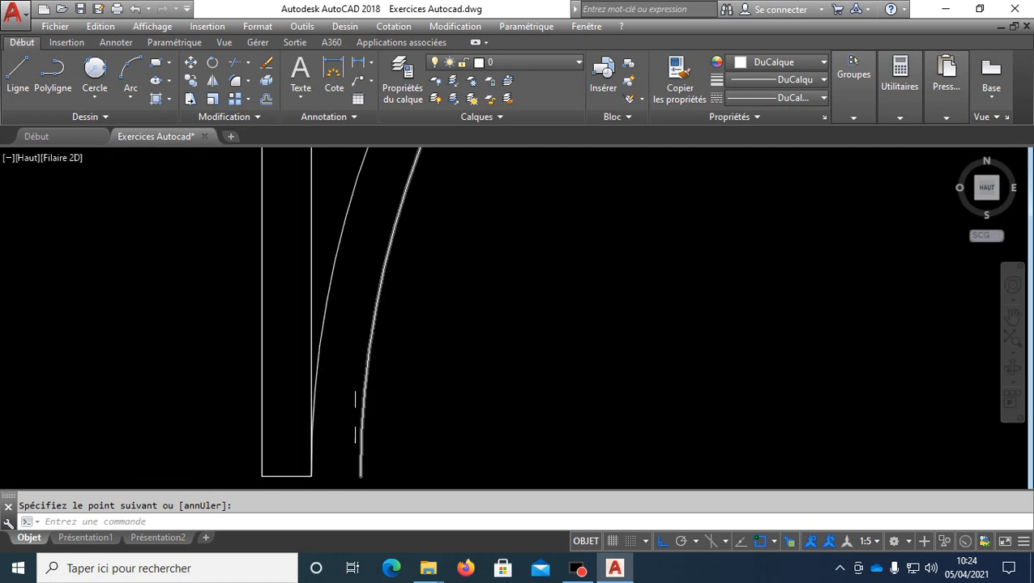
pyautogui.moveTo(353, 427); pyautogui.dragTo(375, 307, button='middle')
pyautogui.scroll(4, 344, 354)
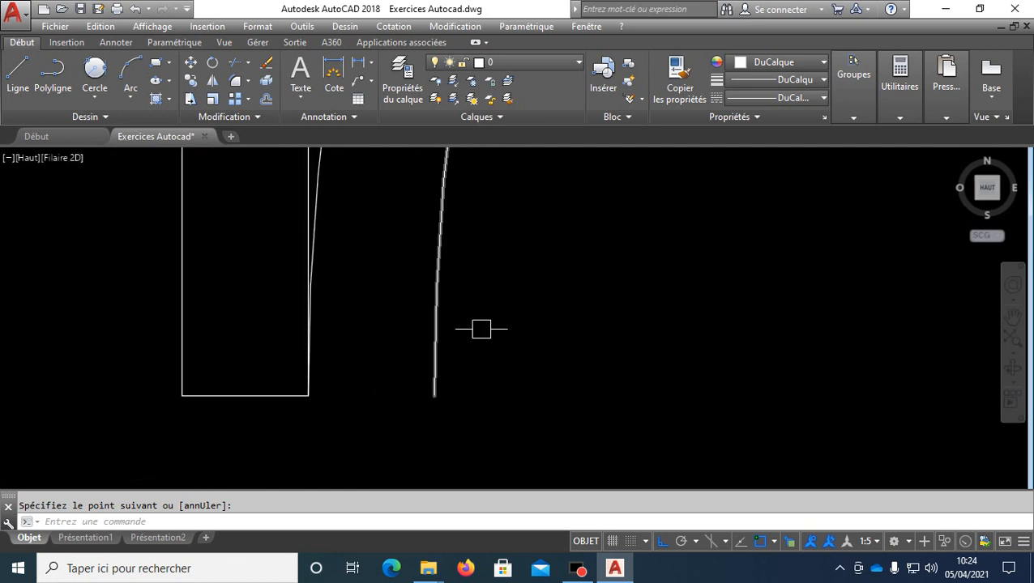
pyautogui.press('Return')
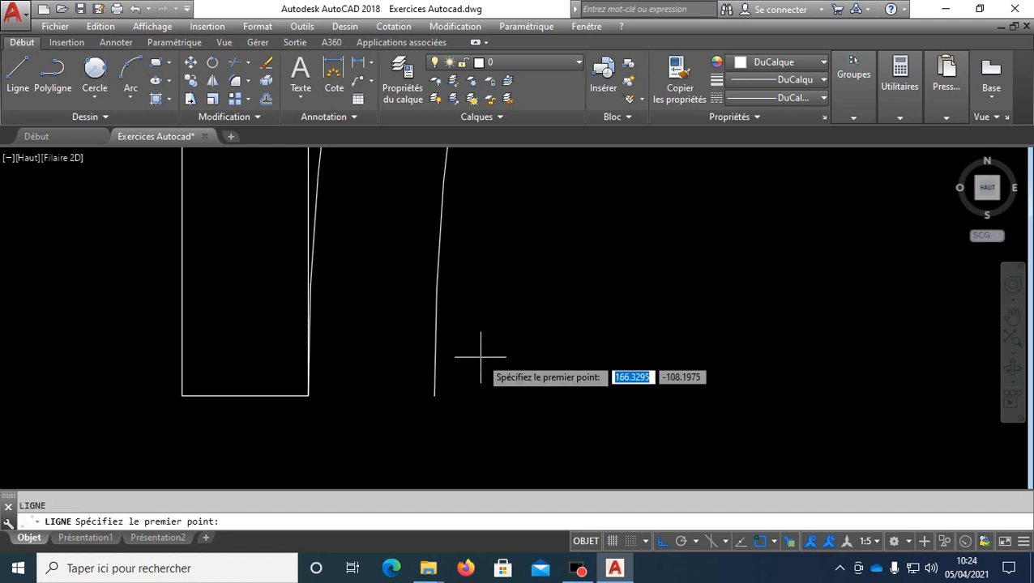
pyautogui.click(437, 355)
pyautogui.keyDown('shift'); pyautogui.rightClick(379, 308); pyautogui.keyUp('shift')
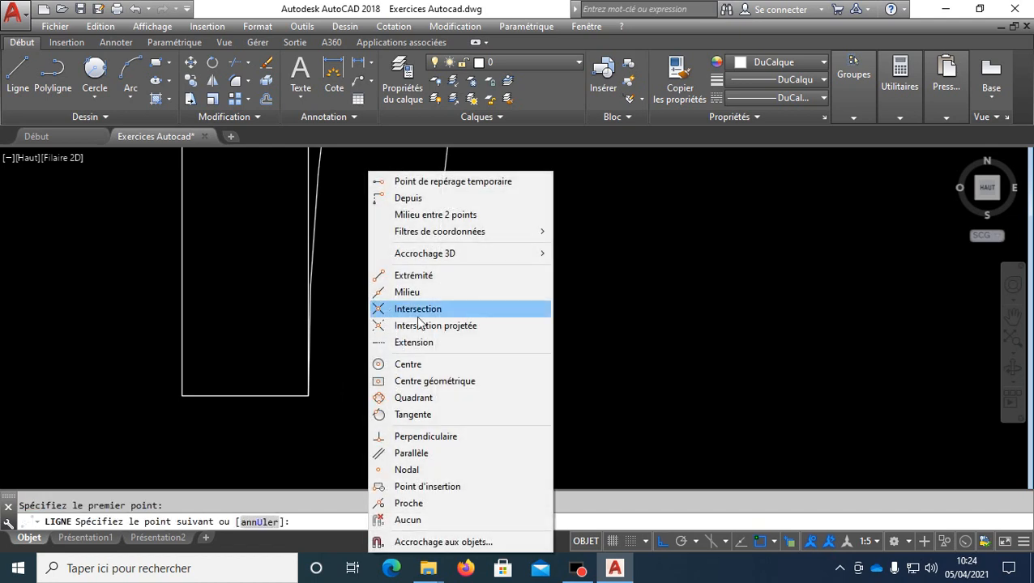
pyautogui.click(442, 397)
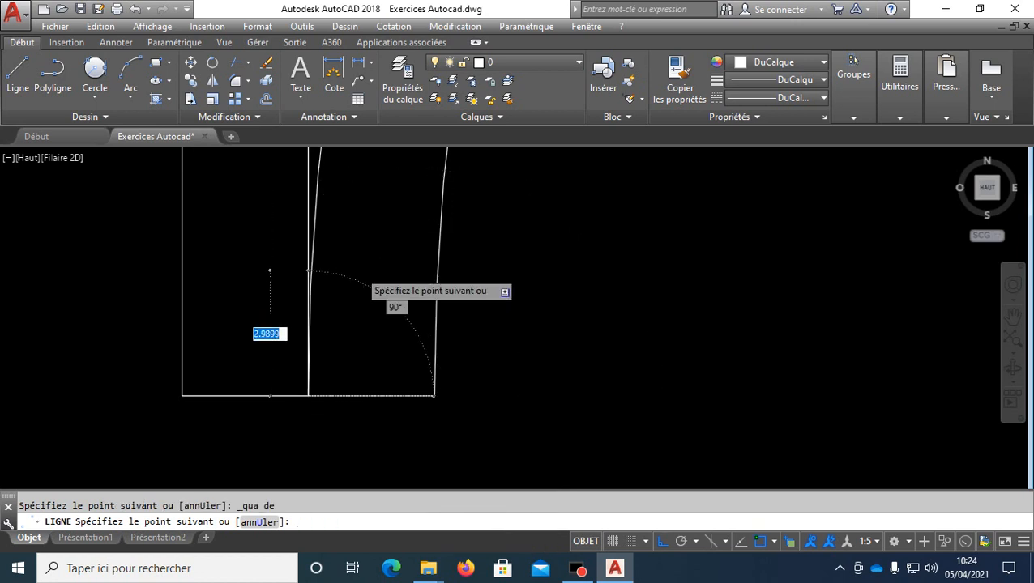
pyautogui.press('Return')
# Step: Join the two parallel arc curves and the short lines closing both their ends into one polyline
pyautogui.click(374, 394)
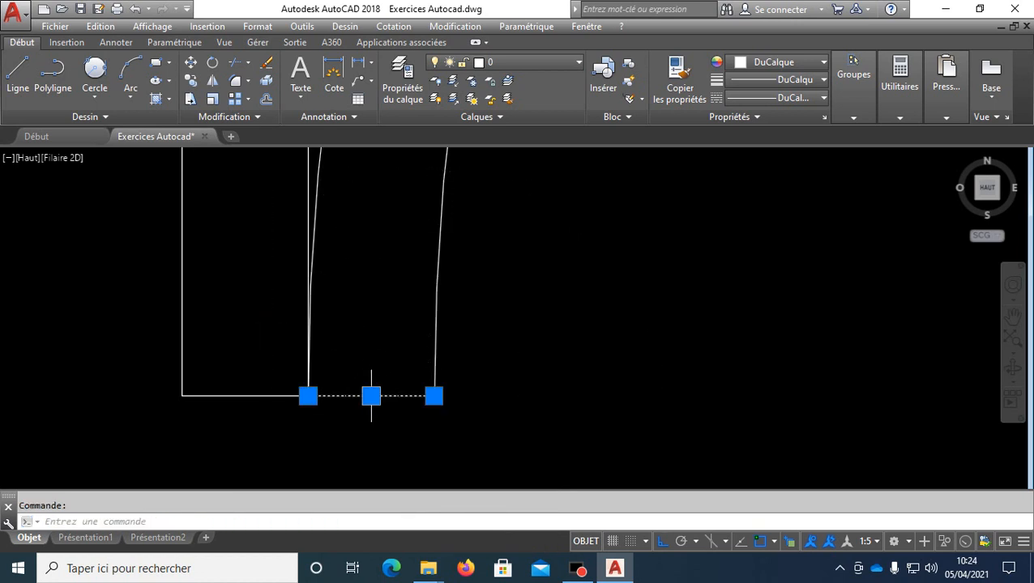
pyautogui.press('Escape')
pyautogui.scroll(-2, 367, 286)
pyautogui.click(369, 356)
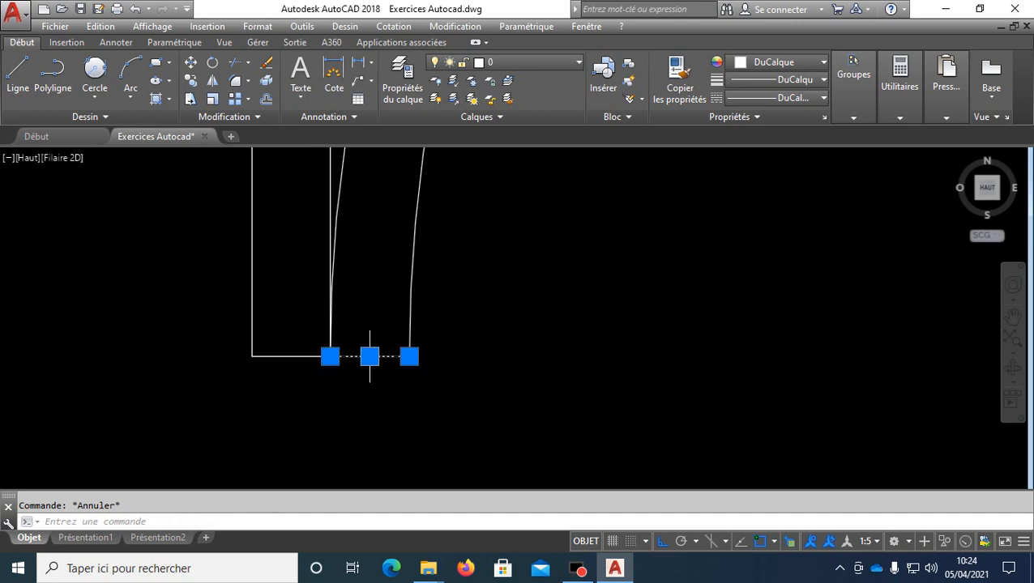
pyautogui.click(414, 241)
pyautogui.click(349, 164)
pyautogui.scroll(-9, 382, 282)
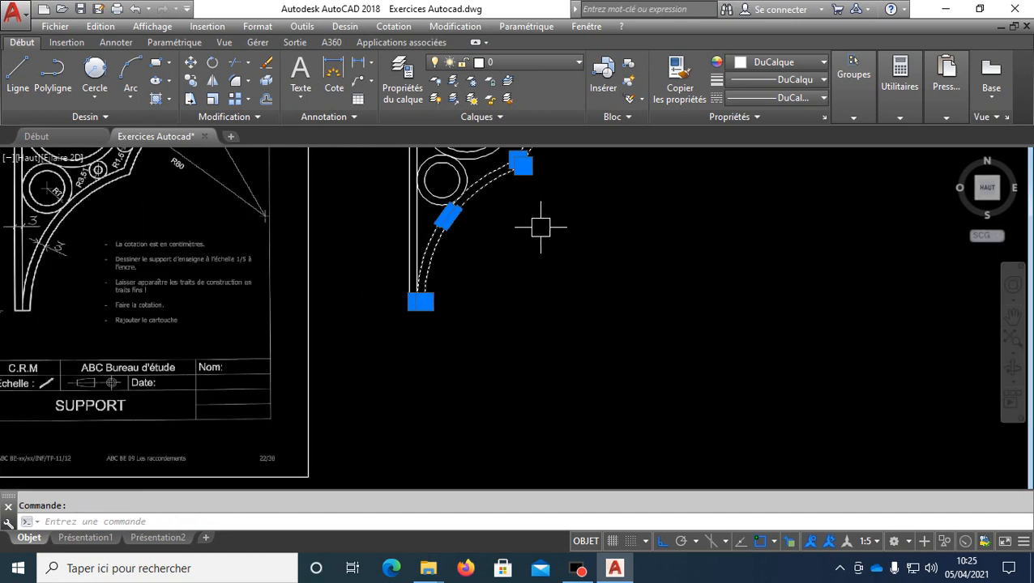
pyautogui.moveTo(540, 226); pyautogui.dragTo(388, 443, button='middle')
pyautogui.scroll(10, 490, 284)
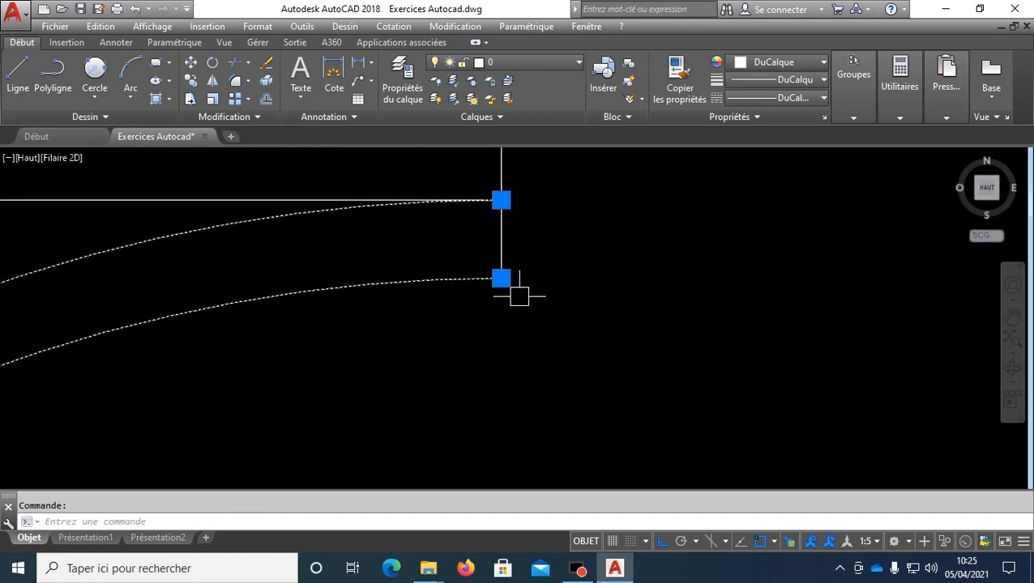
pyautogui.click(467, 351)
pyautogui.click(551, 206)
pyautogui.scroll(-4, 648, 247)
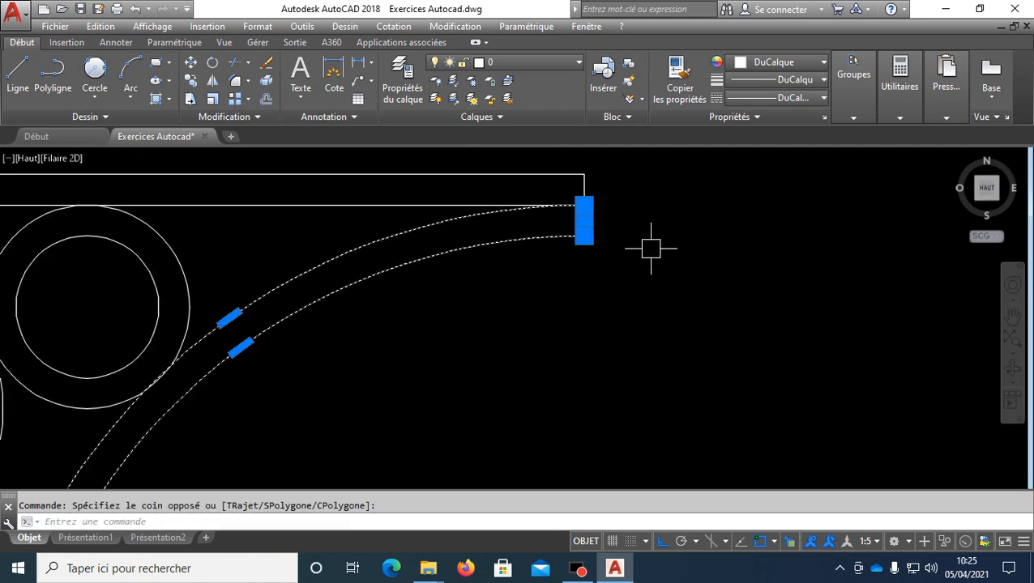
pyautogui.write('J')
pyautogui.press('Return')
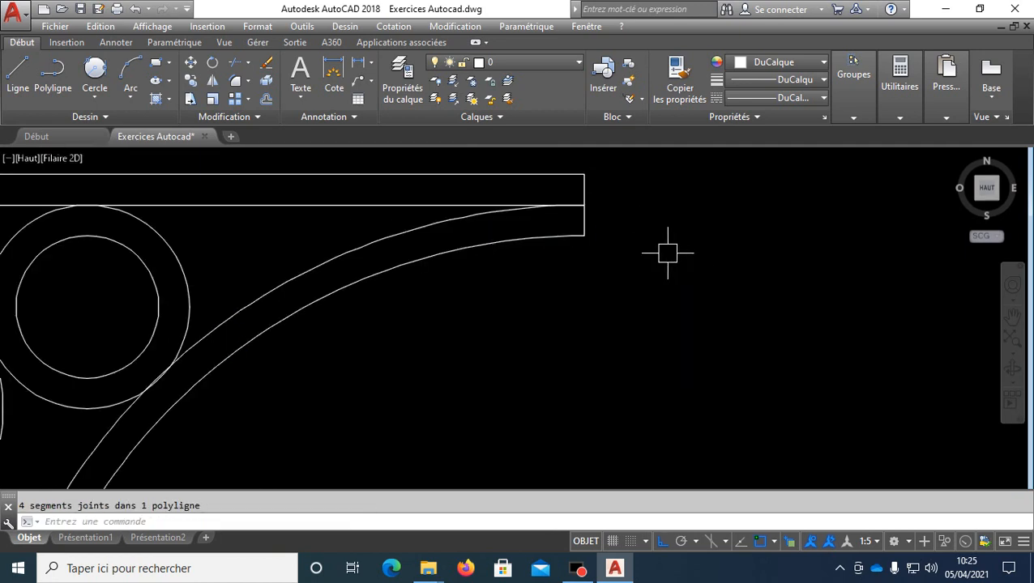
pyautogui.press('Return')
pyautogui.press('Escape')
pyautogui.scroll(-4, 632, 224)
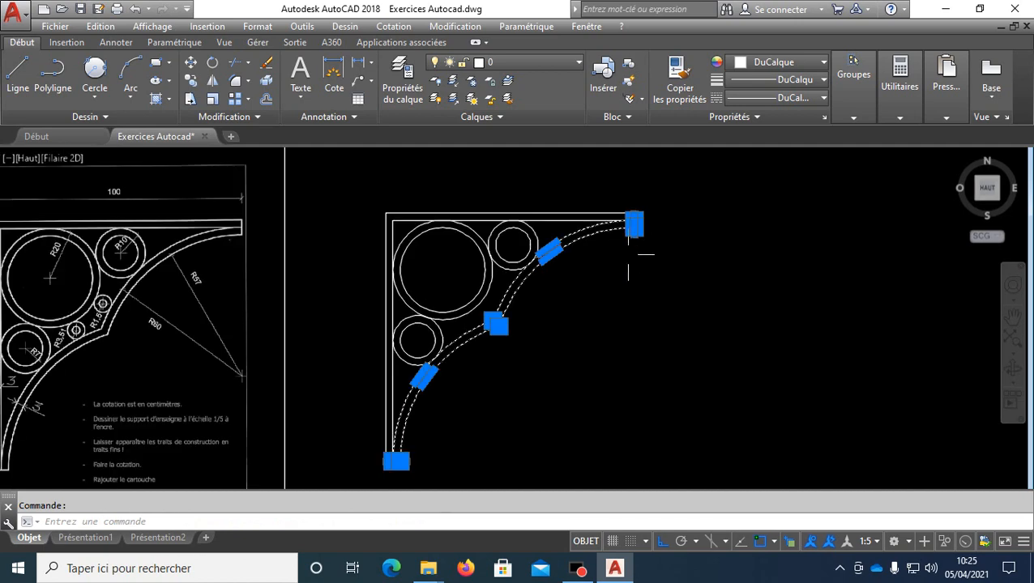
pyautogui.press('Escape')
pyautogui.scroll(3, 473, 301)
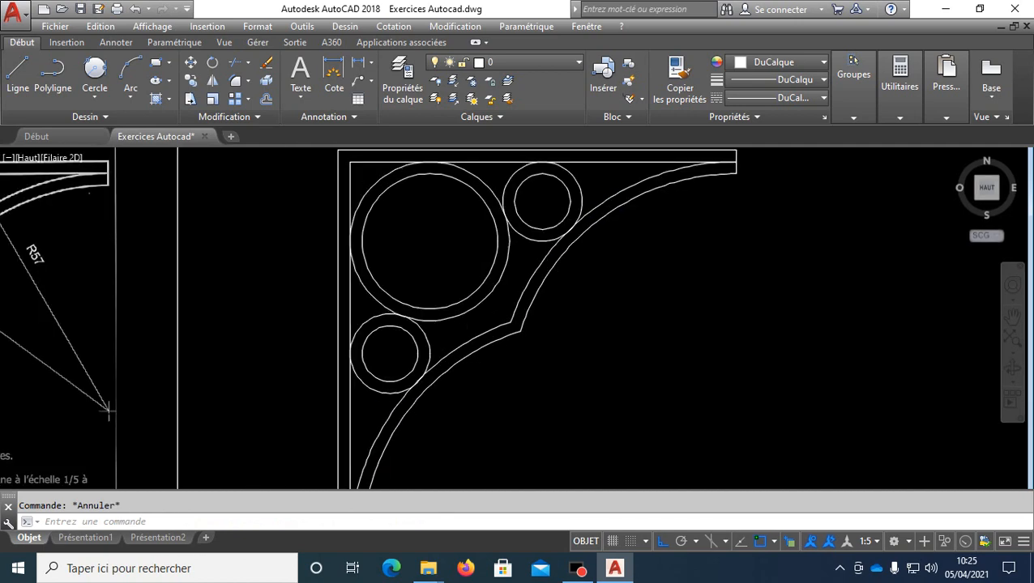
pyautogui.moveTo(473, 301)
pyautogui.mouseDown(button='middle')
pyautogui.moveTo(623, 254)
pyautogui.moveTo(790, 265)
pyautogui.moveTo(809, 280)
pyautogui.mouseUp(button='middle')
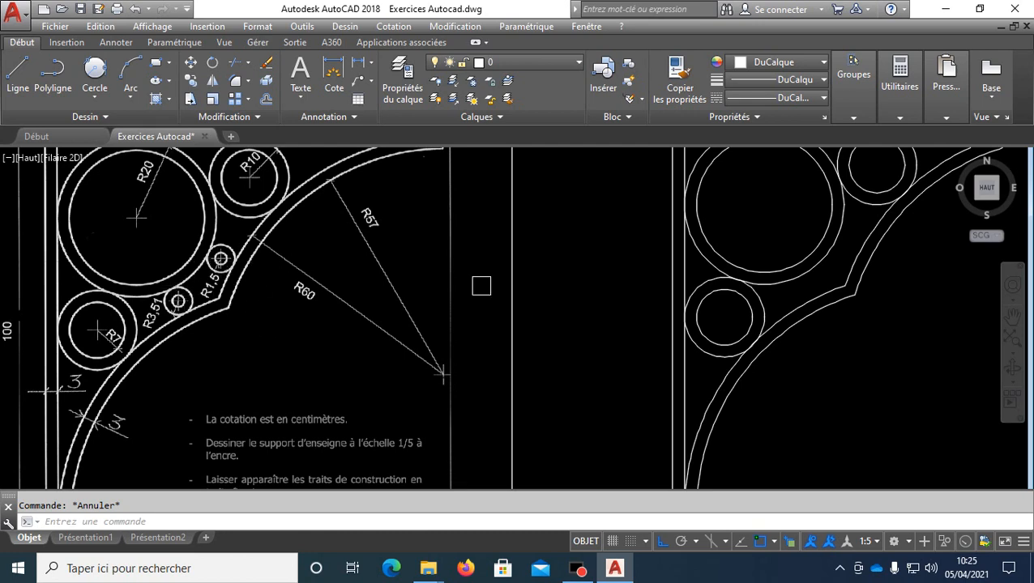
pyautogui.moveTo(481, 286)
pyautogui.mouseDown(button='middle')
pyautogui.moveTo(491, 301)
pyautogui.moveTo(429, 296)
pyautogui.moveTo(415, 308)
pyautogui.mouseUp(button='middle')
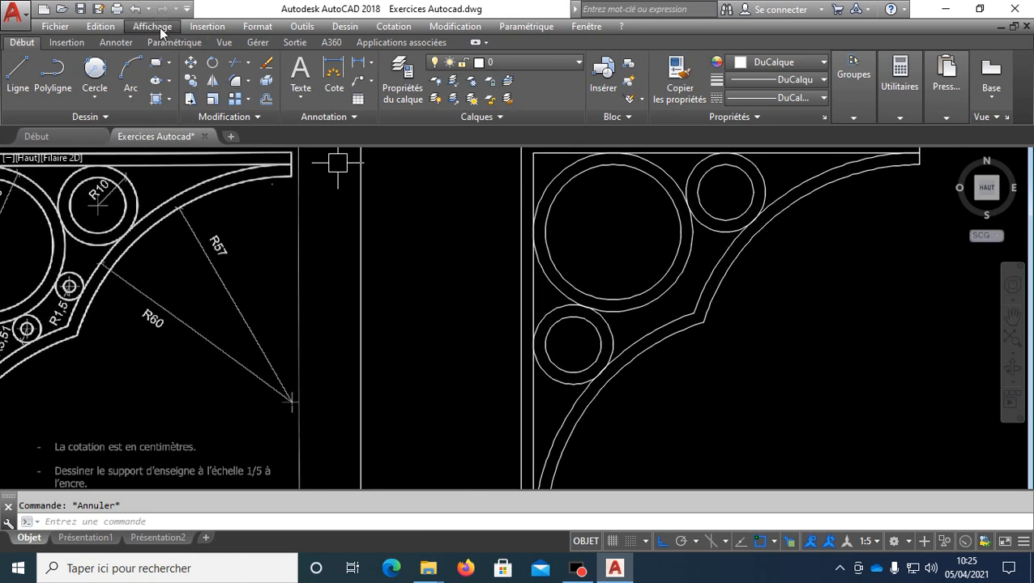
pyautogui.click(95, 99)
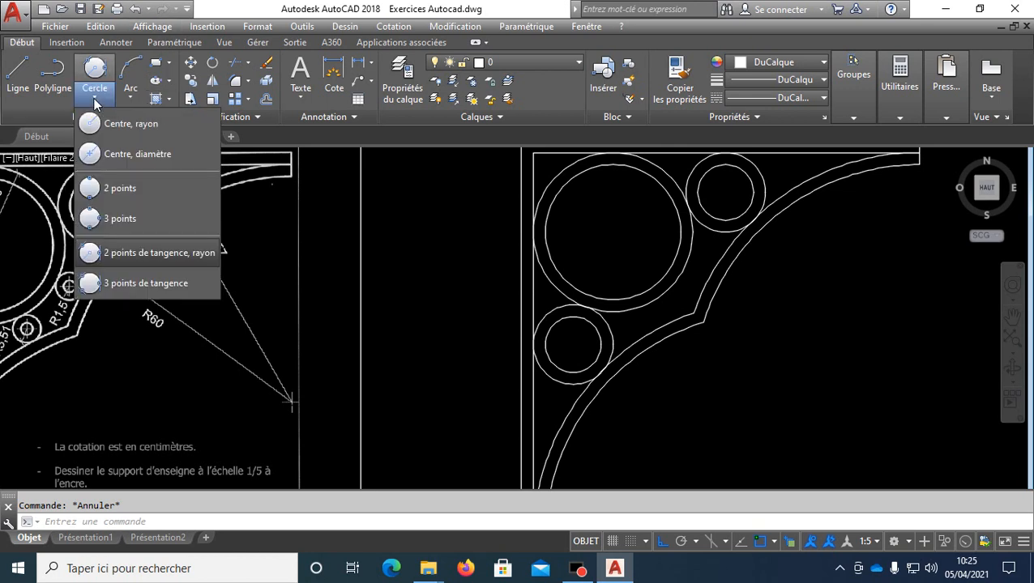
pyautogui.click(154, 255)
pyautogui.scroll(2, 716, 316)
pyautogui.scroll(3, 672, 324)
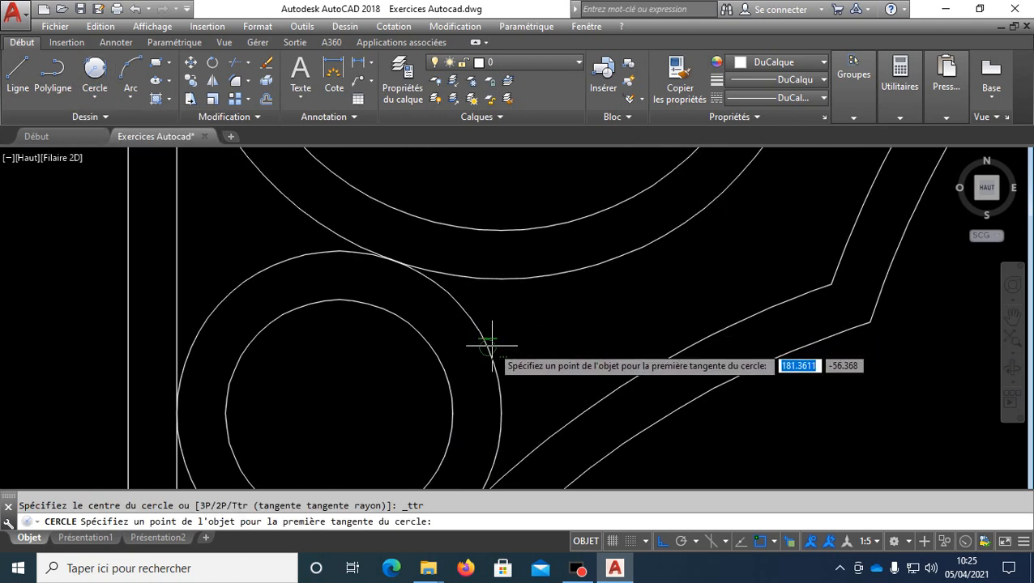
pyautogui.press('Escape')
# Step: Try a three-tangent circle touching the lower ring, the large ring and the arc band, then undo it
pyautogui.click(98, 95)
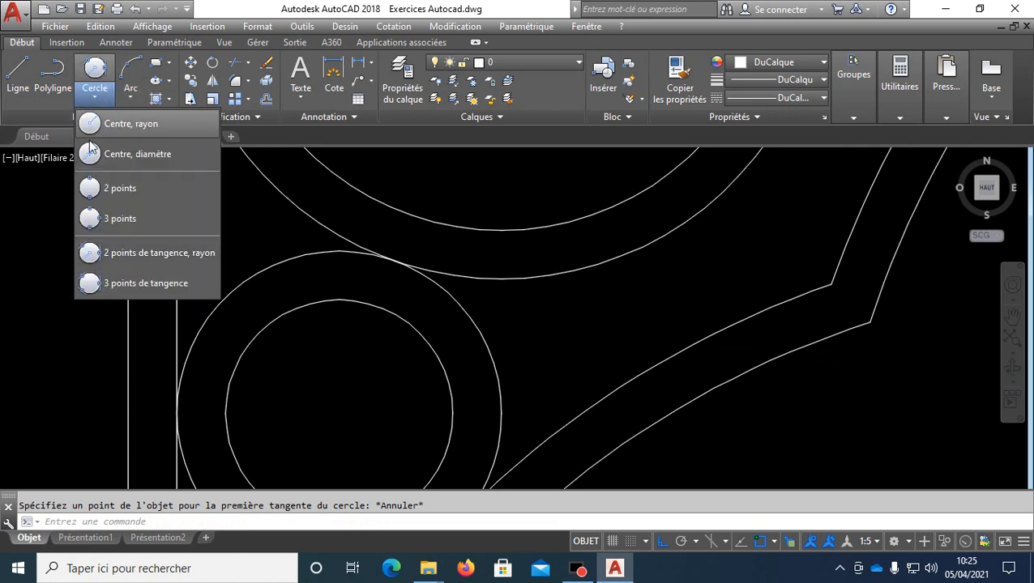
pyautogui.click(136, 281)
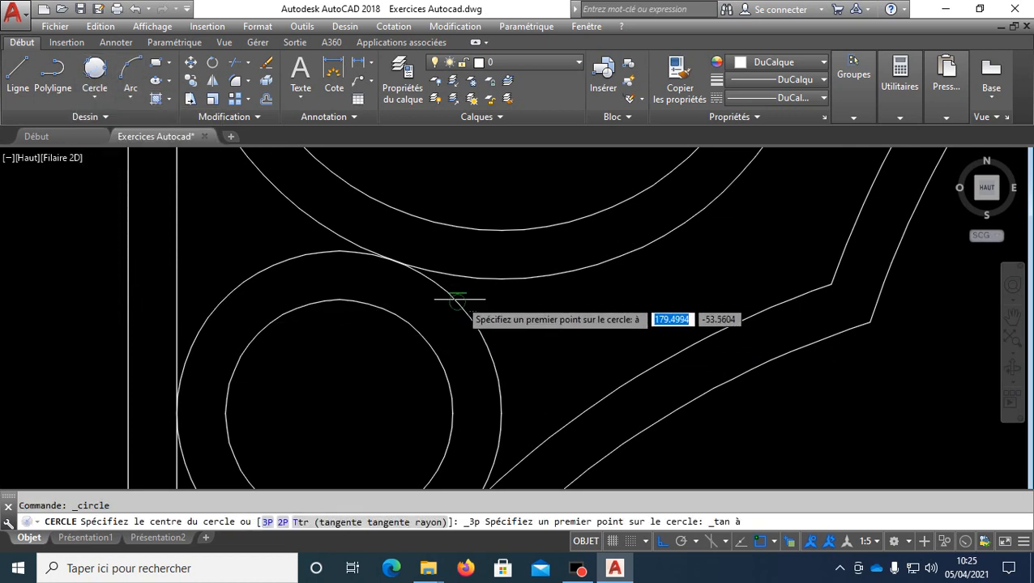
pyautogui.click(496, 312)
pyautogui.click(577, 268)
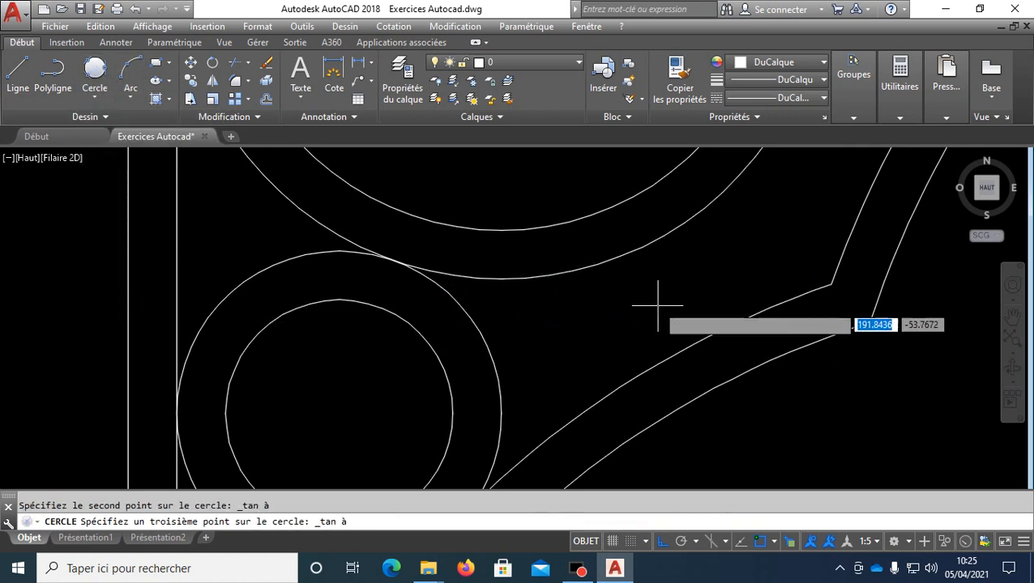
pyautogui.click(680, 344)
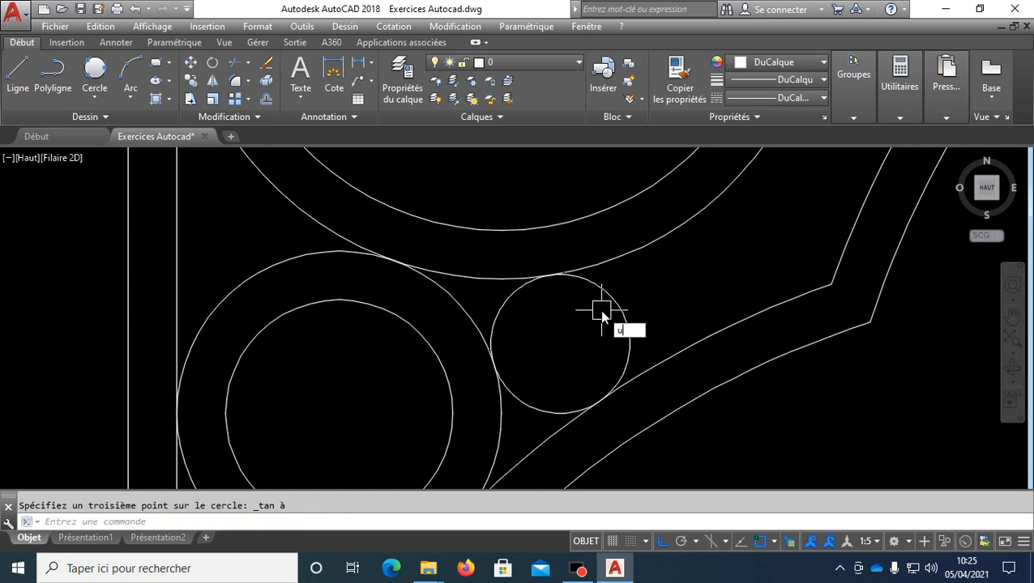
pyautogui.press('Return')
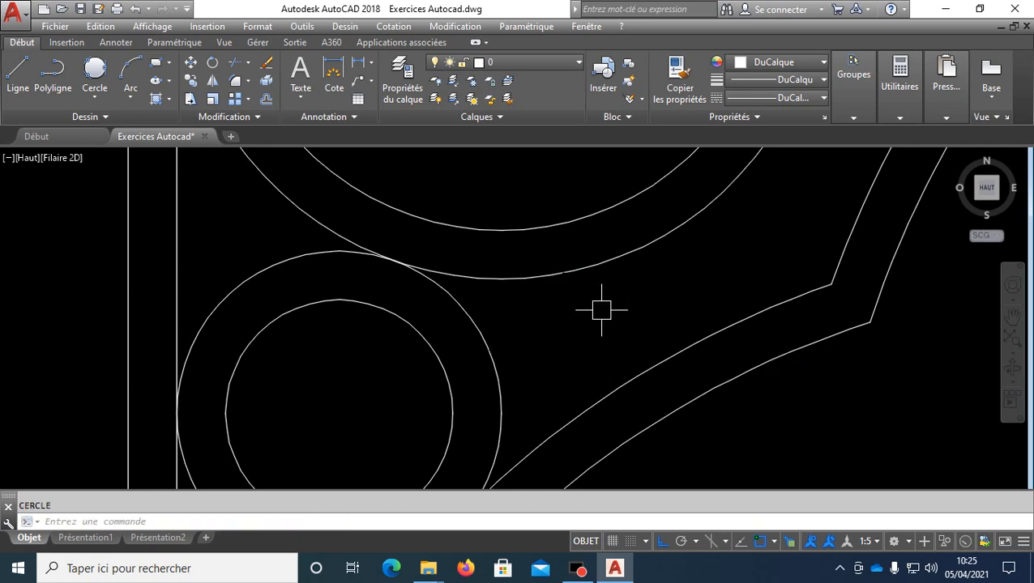
# Step: Draw a circle of radius 3.51 tangent to the large ring's outer circle and the arc band's upper edge near its cusp
pyautogui.click(94, 96)
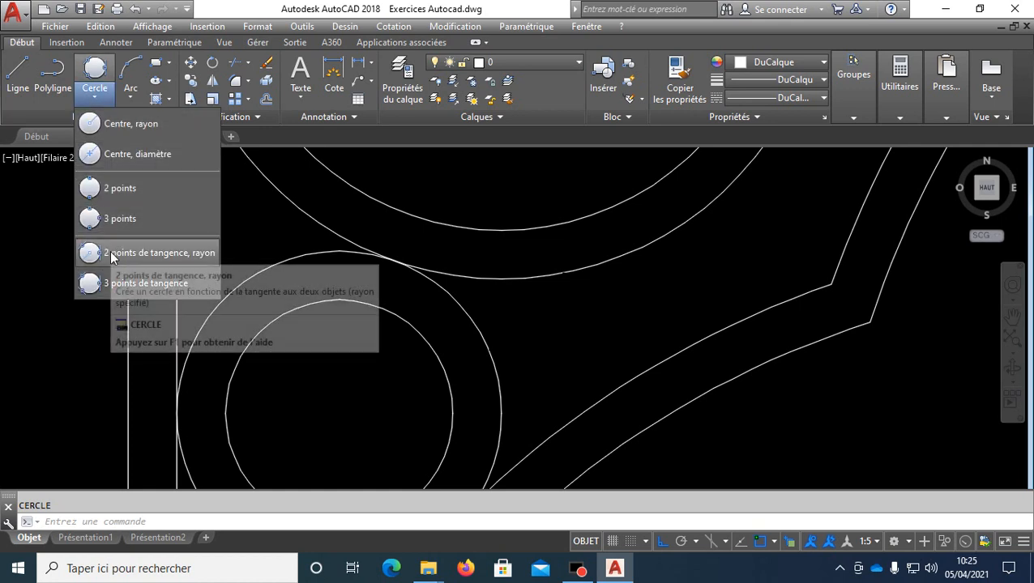
pyautogui.click(114, 256)
pyautogui.click(635, 246)
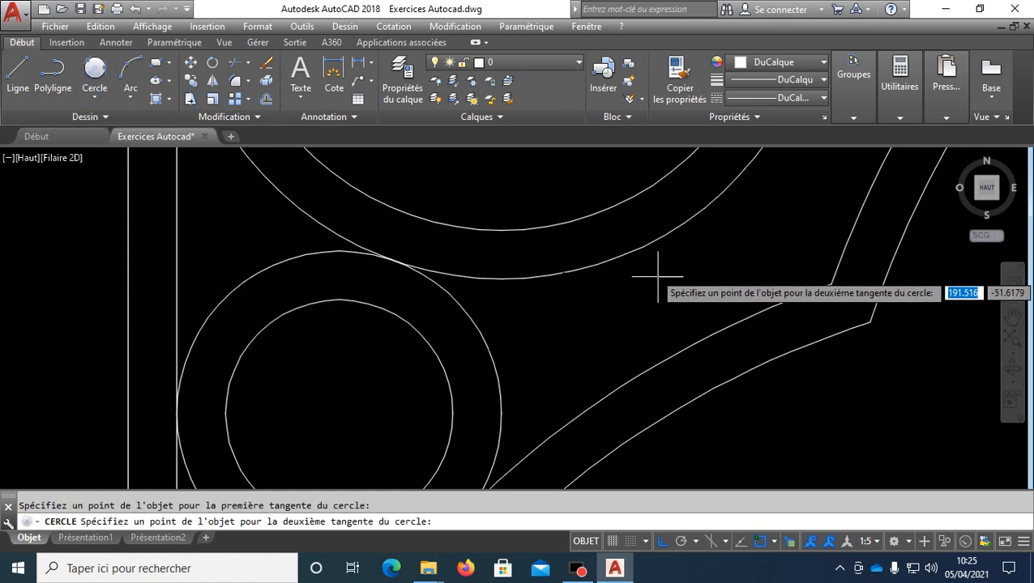
pyautogui.click(716, 328)
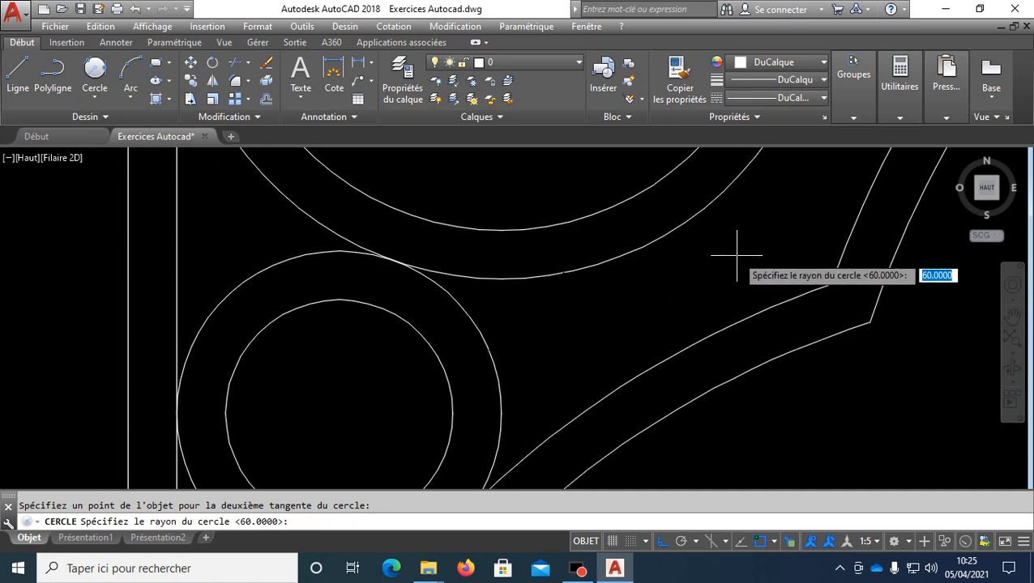
pyautogui.write('3.51')
pyautogui.press('Return')
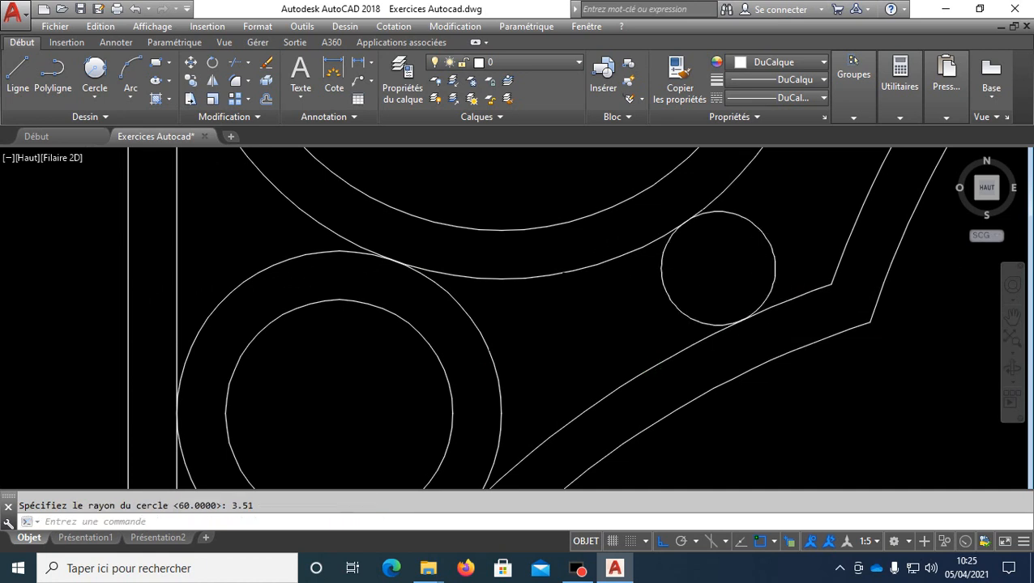
# Step: Try to offset the radius 3.51 circle inward by 3
pyautogui.scroll(-3, 618, 306)
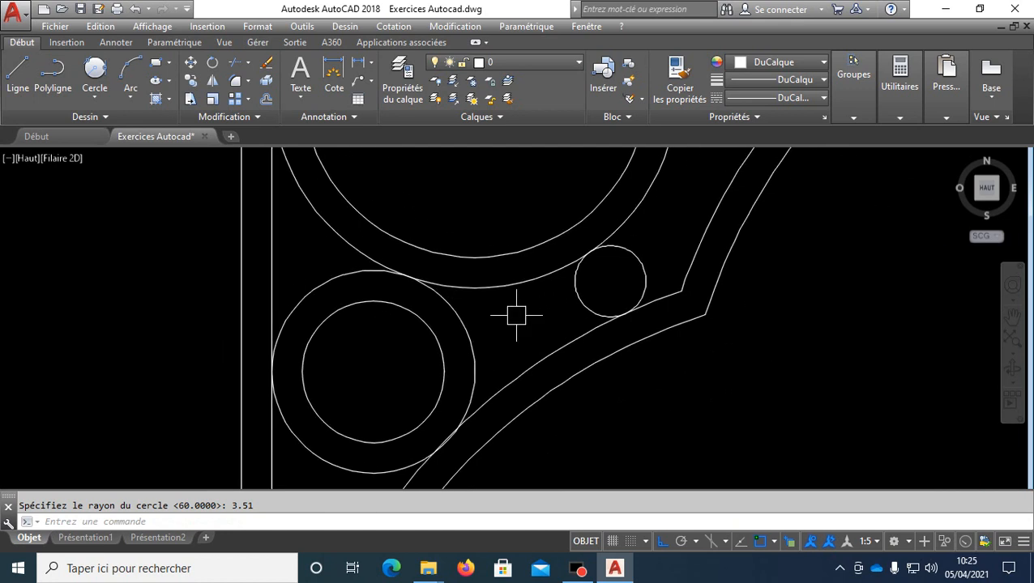
pyautogui.write('dc')
pyautogui.press('Return')
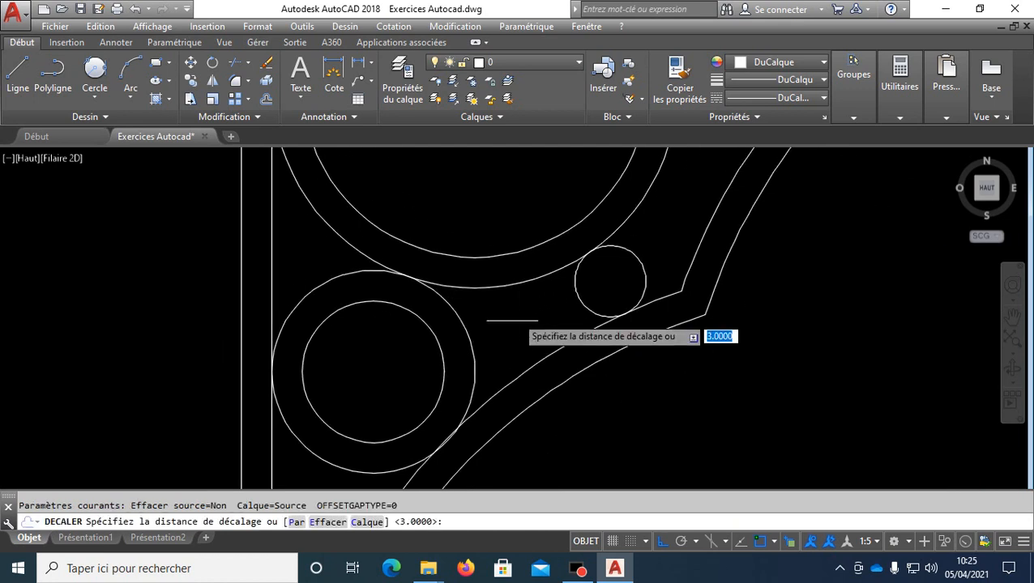
pyautogui.press('Return')
pyautogui.scroll(4, 623, 261)
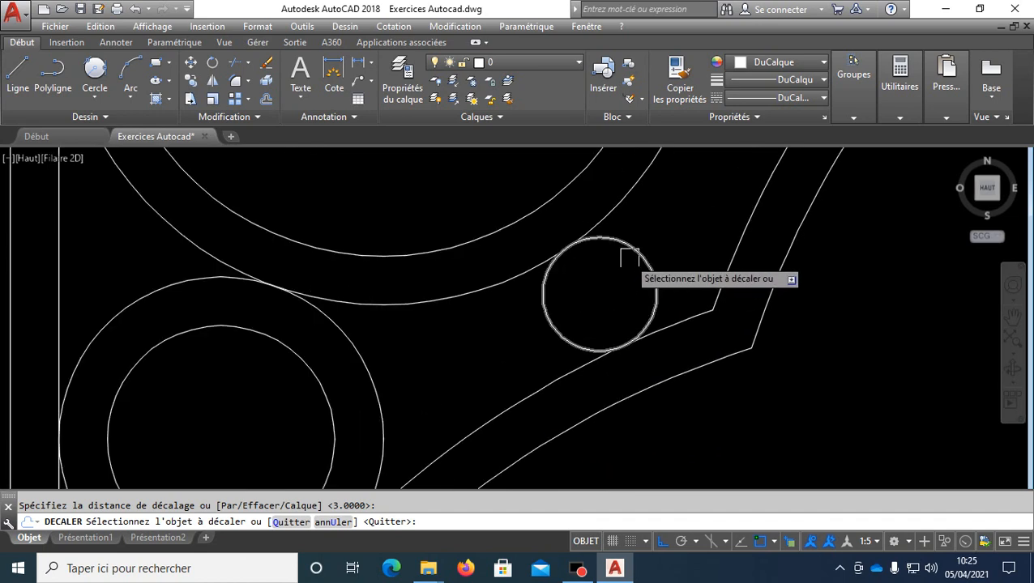
pyautogui.click(642, 247)
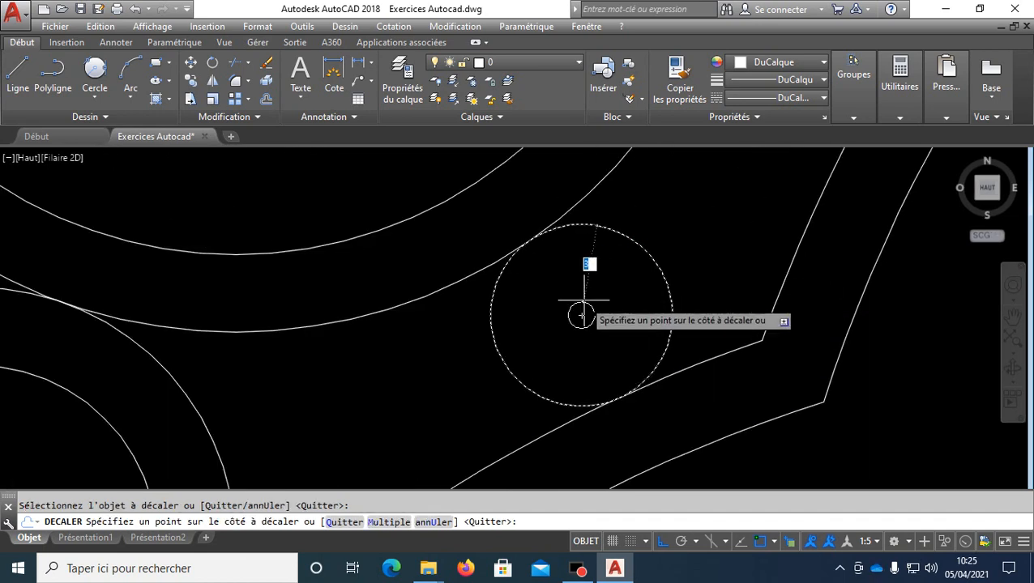
pyautogui.press('Escape')
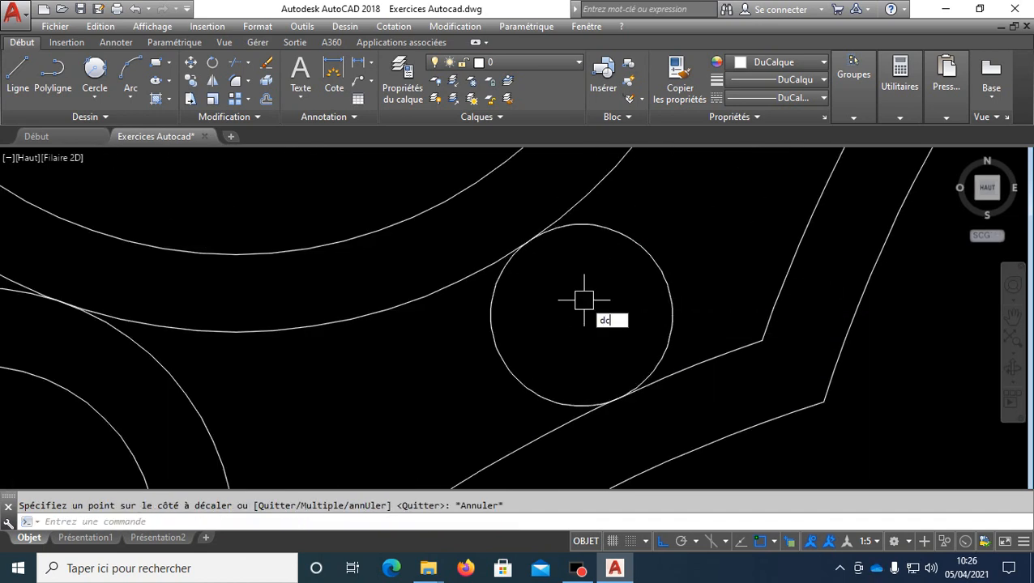
# Step: Try to offset the radius 3.51 circle inward by 1.5
pyautogui.write('dc')
pyautogui.press('Return')
pyautogui.write('1.5')
pyautogui.press('Return')
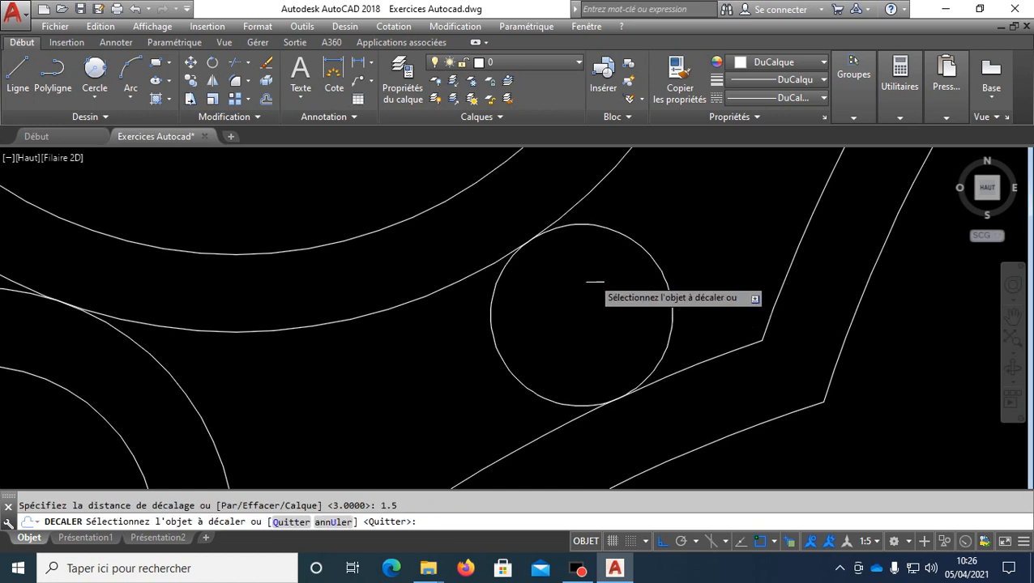
pyautogui.click(611, 229)
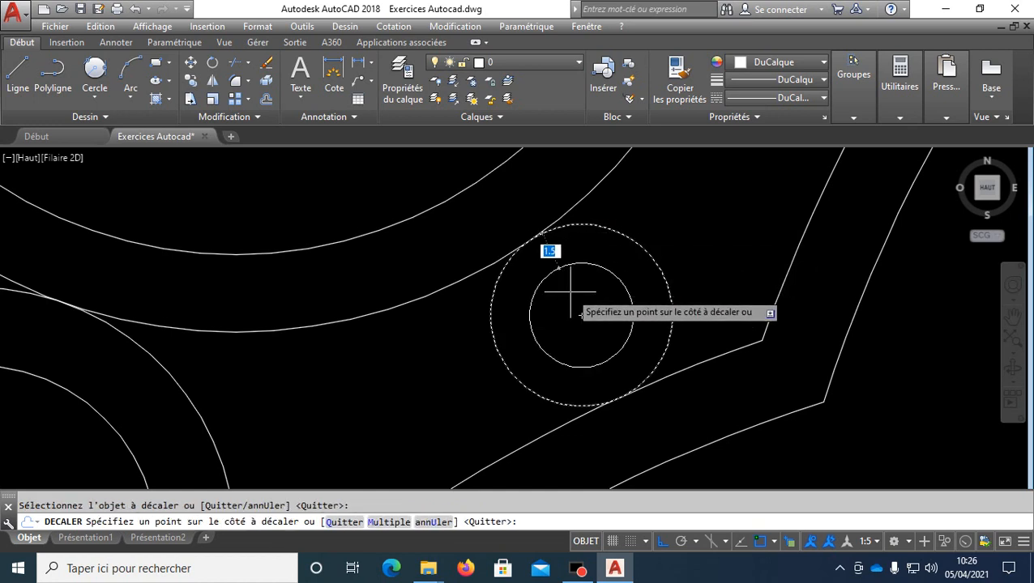
pyautogui.press('Escape')
pyautogui.write('dc')
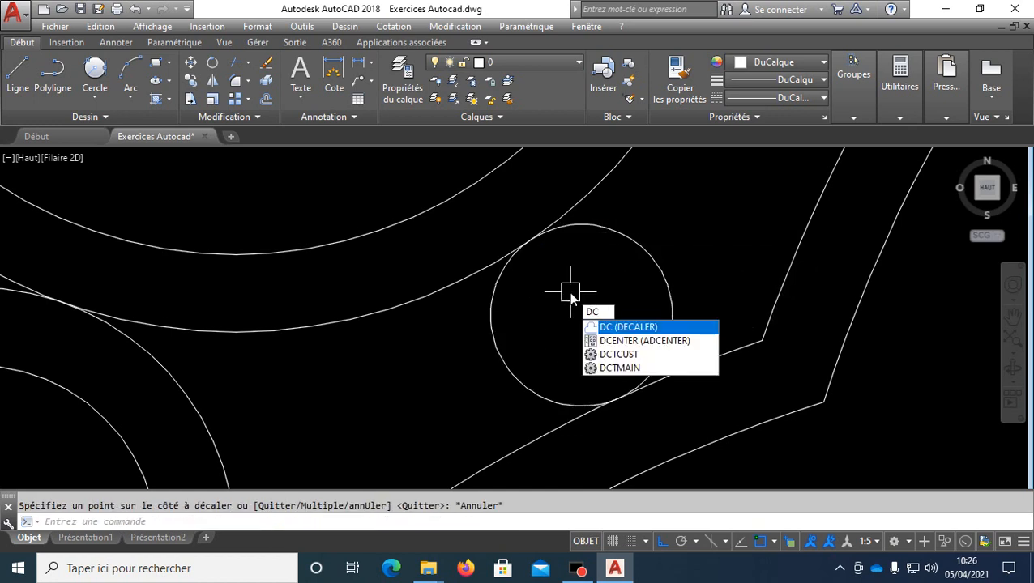
pyautogui.press('Return')
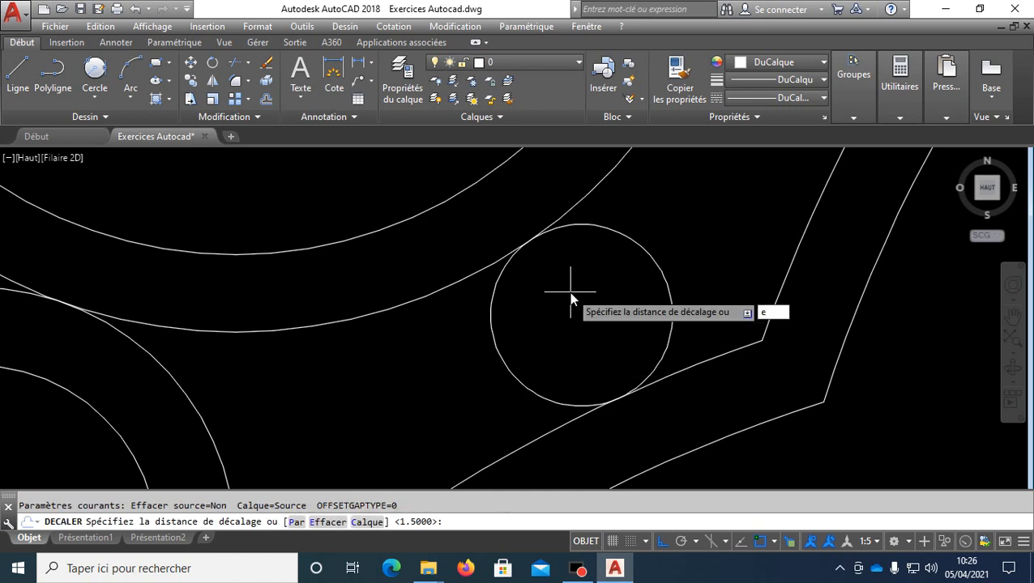
pyautogui.press('Return')
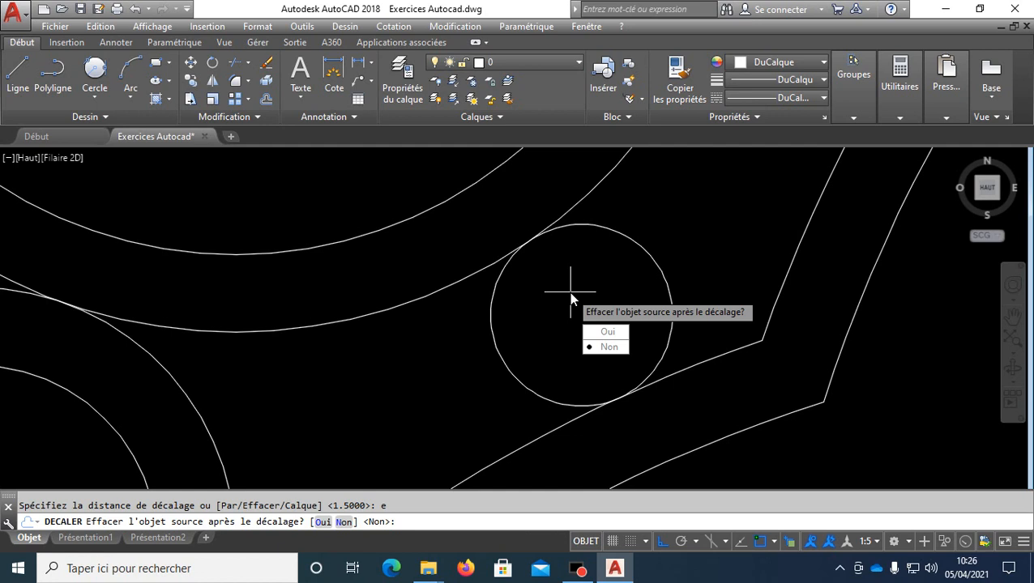
pyautogui.press('Escape')
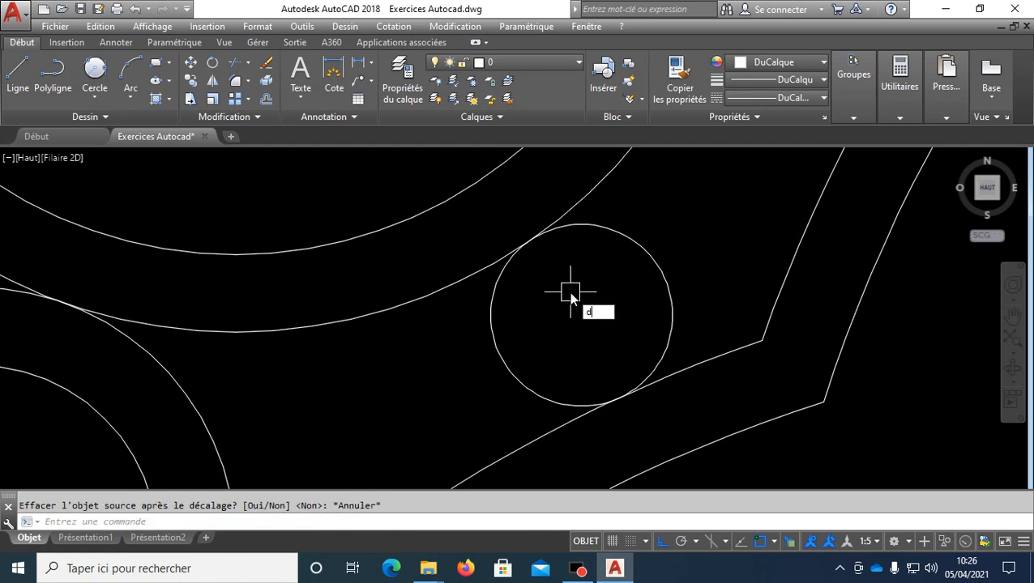
pyautogui.write('d')
pyautogui.press('Return')
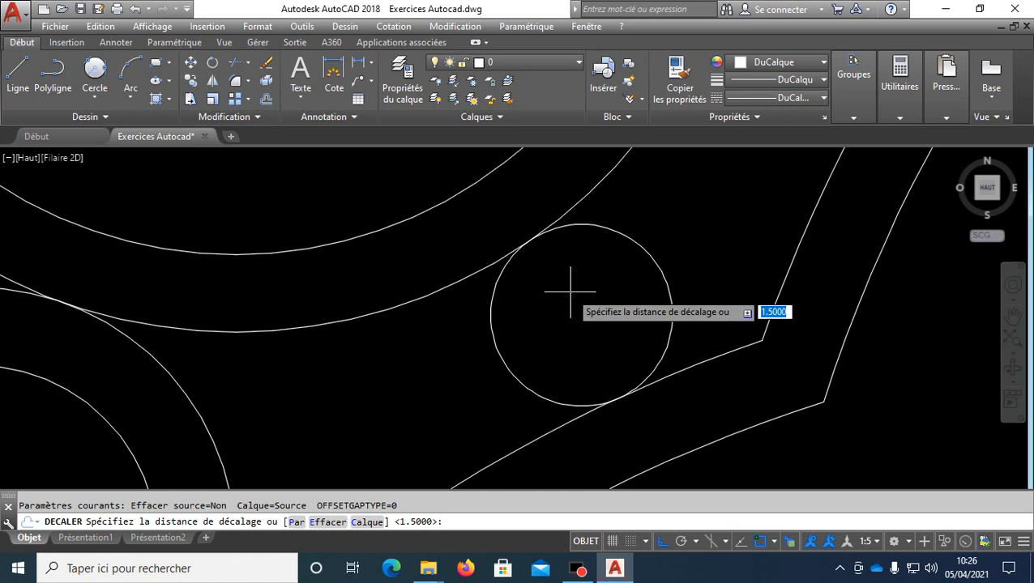
pyautogui.write('e')
pyautogui.press('Return')
pyautogui.write('1.')
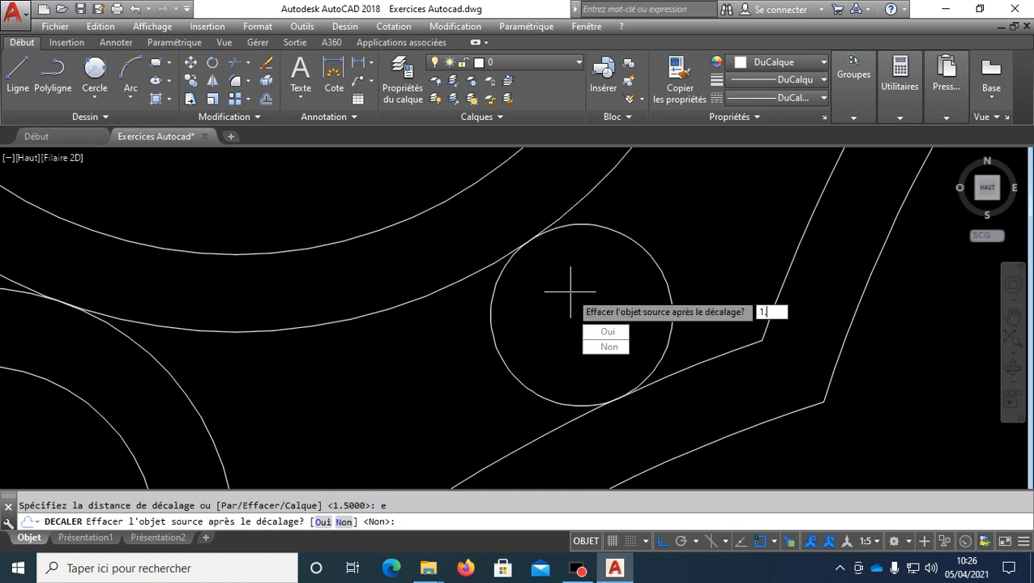
pyautogui.press('Return')
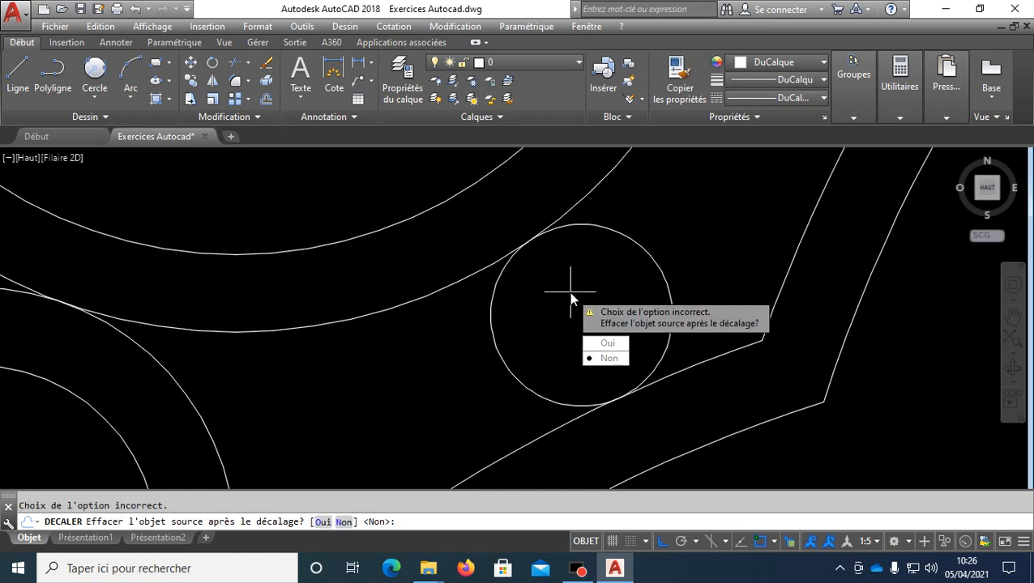
pyautogui.press('Escape')
# Step: Offset the radius 3.51 circle inward by 1.5
pyautogui.press('Return')
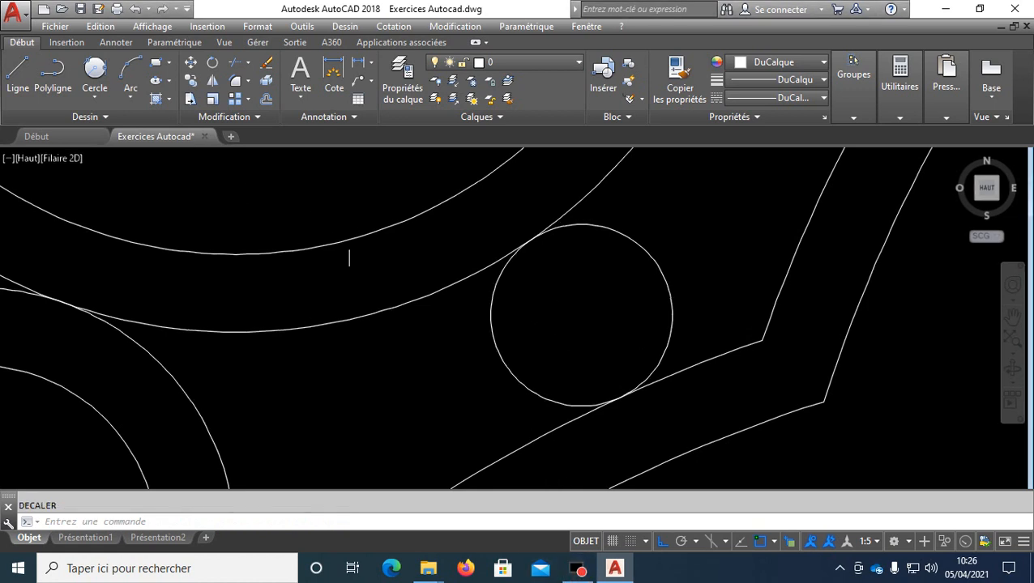
pyautogui.press('Return')
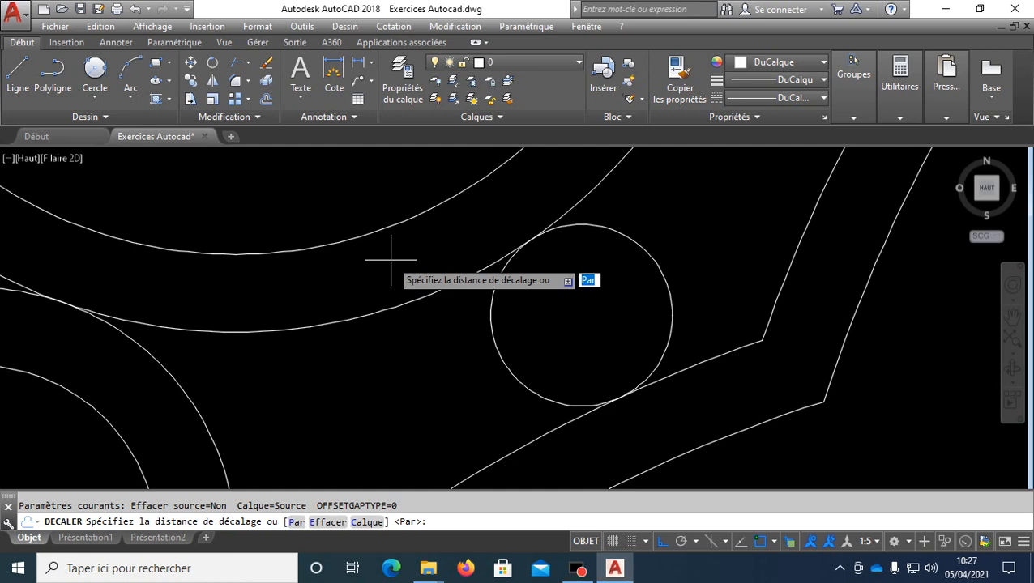
pyautogui.press('Return')
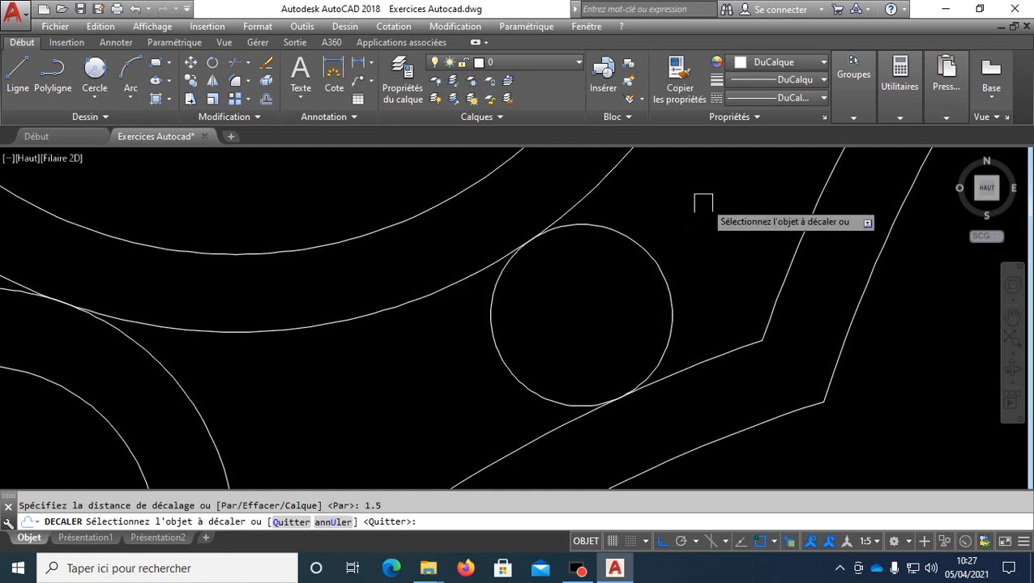
pyautogui.click(640, 245)
pyautogui.click(617, 287)
pyautogui.scroll(-6, 583, 332)
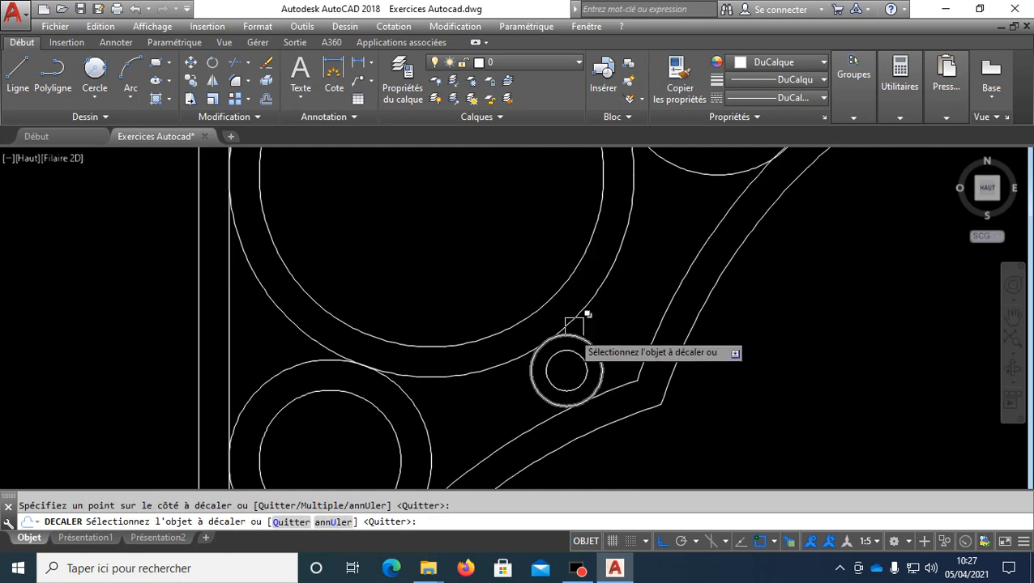
pyautogui.press('Return')
# Step: Mirror the two small concentric circles about the diagonal through the L-frame's outer and inner corners, keeping the originals
pyautogui.moveTo(578, 353); pyautogui.dragTo(458, 341, button='middle')
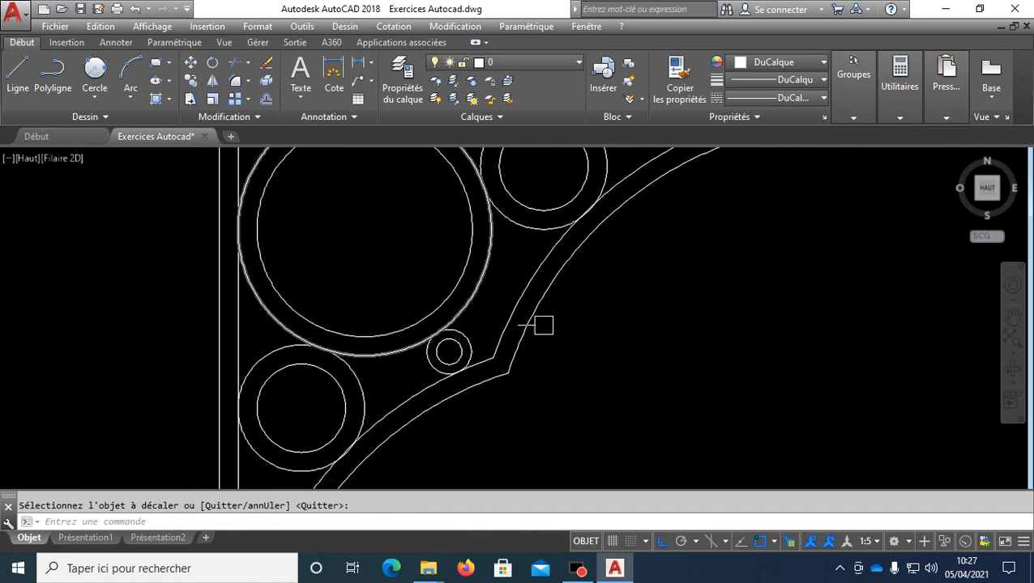
pyautogui.scroll(3, 473, 357)
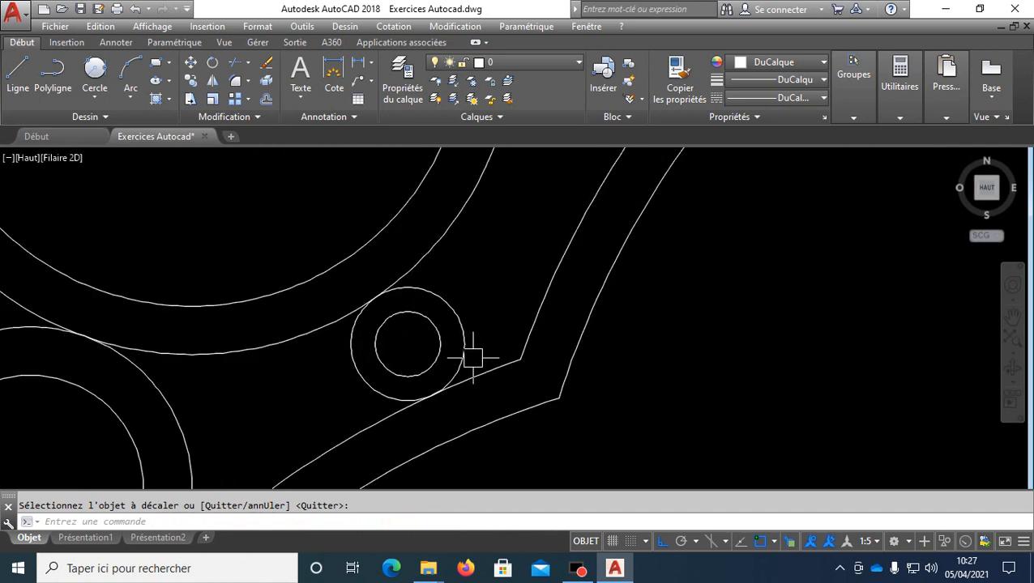
pyautogui.click(495, 278)
pyautogui.click(419, 329)
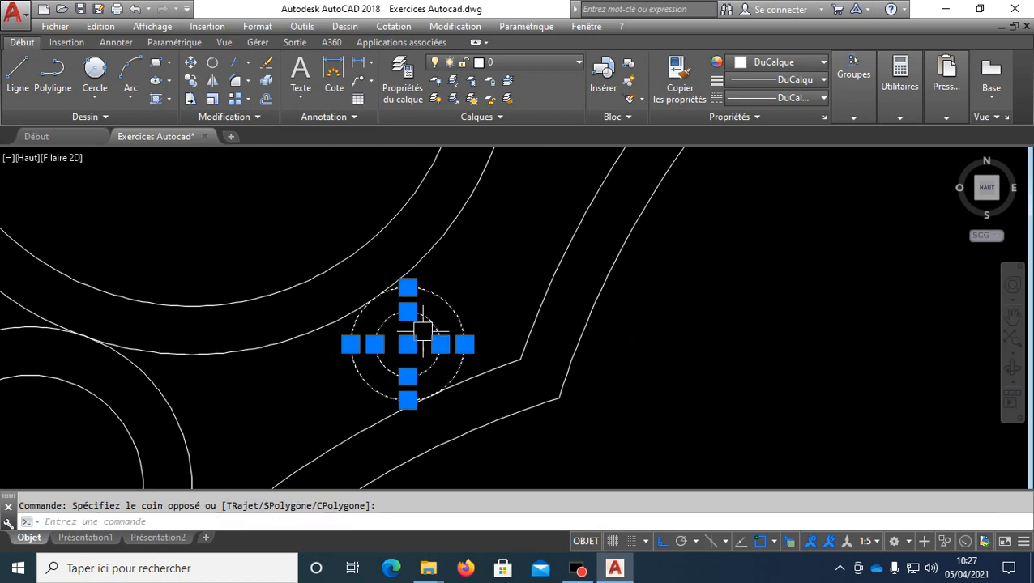
pyautogui.scroll(-2, 500, 274)
pyautogui.moveTo(500, 275)
pyautogui.mouseDown(button='middle')
pyautogui.moveTo(516, 293)
pyautogui.moveTo(531, 261)
pyautogui.moveTo(510, 347)
pyautogui.mouseUp(button='middle')
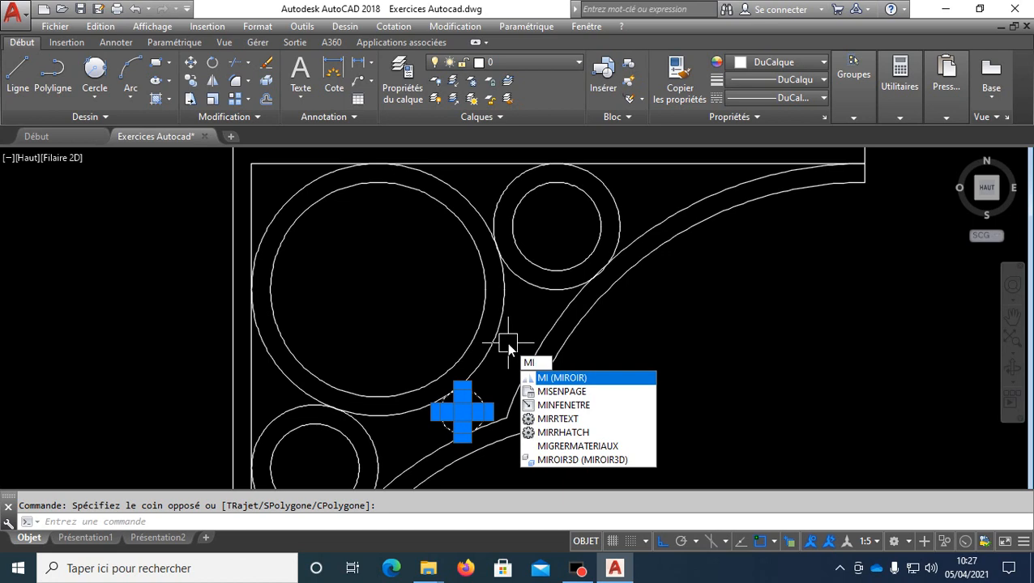
pyautogui.press('Return')
pyautogui.moveTo(389, 254); pyautogui.dragTo(419, 281, button='middle')
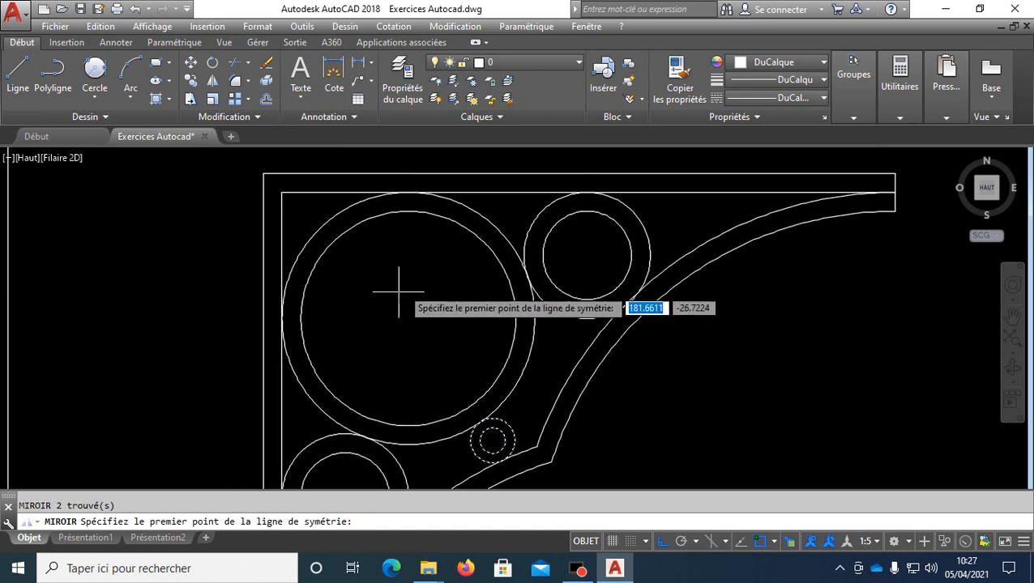
pyautogui.click(263, 173)
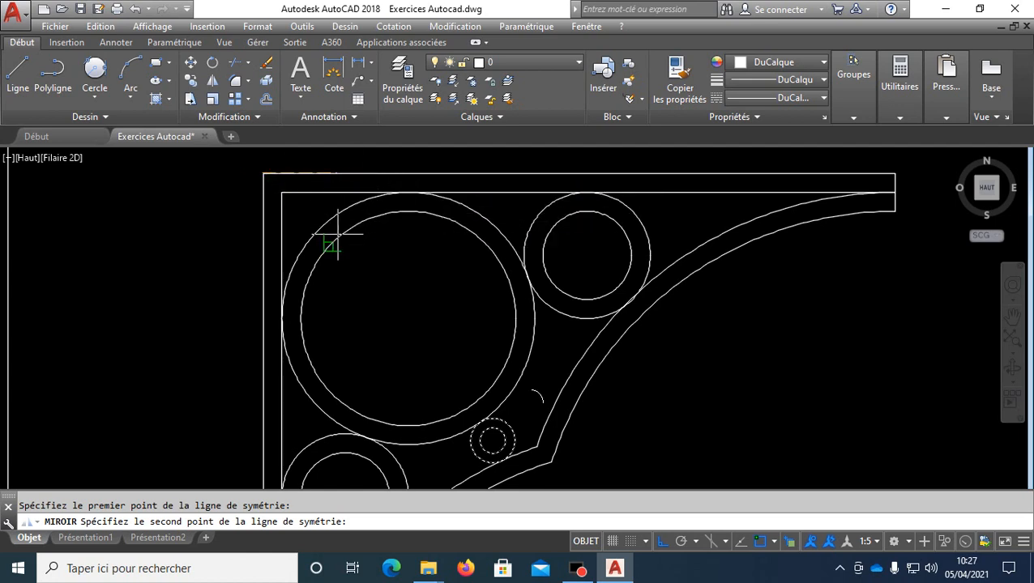
pyautogui.scroll(-3, 623, 460)
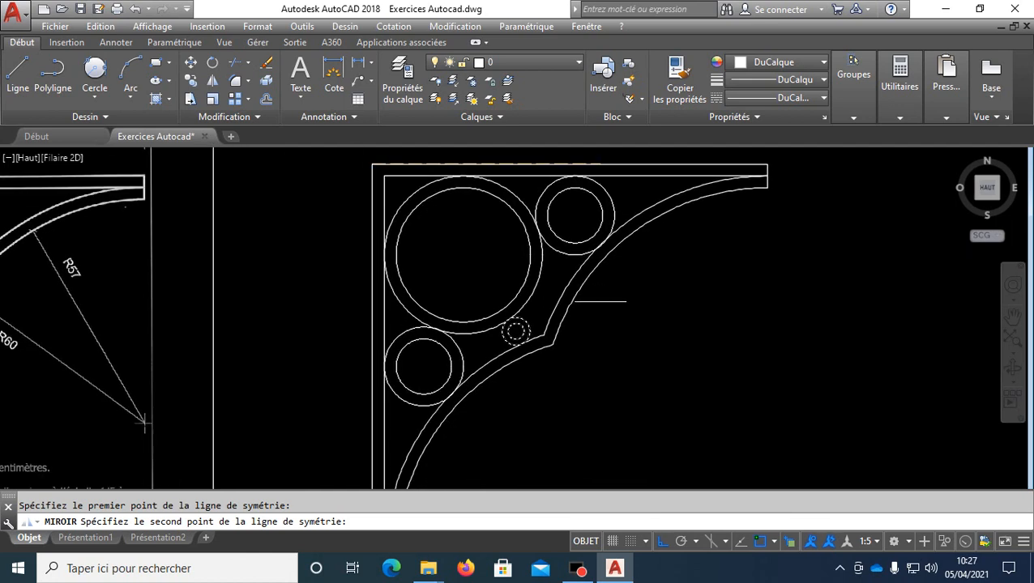
pyautogui.scroll(-2, 587, 376)
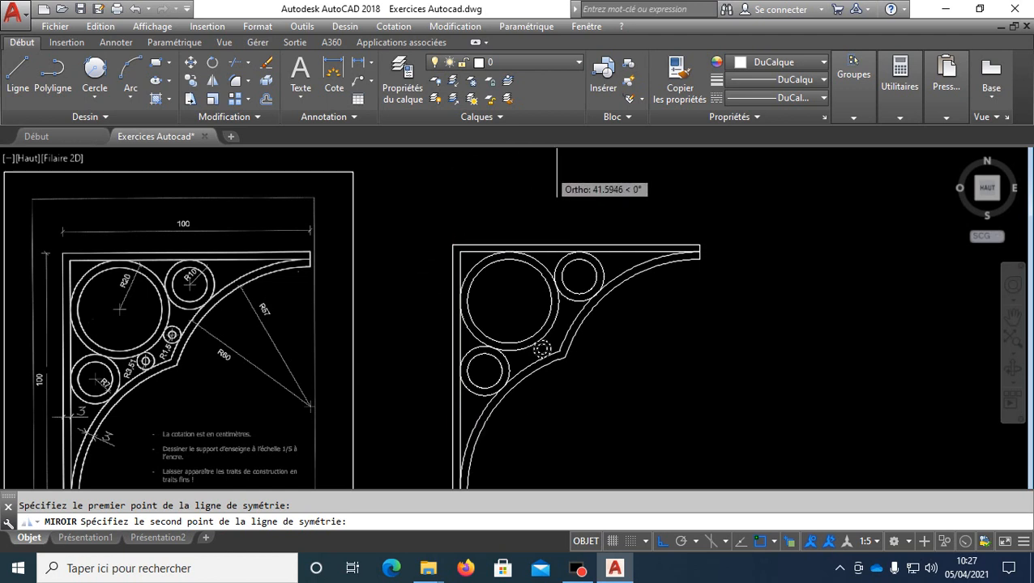
pyautogui.scroll(-1, 653, 184)
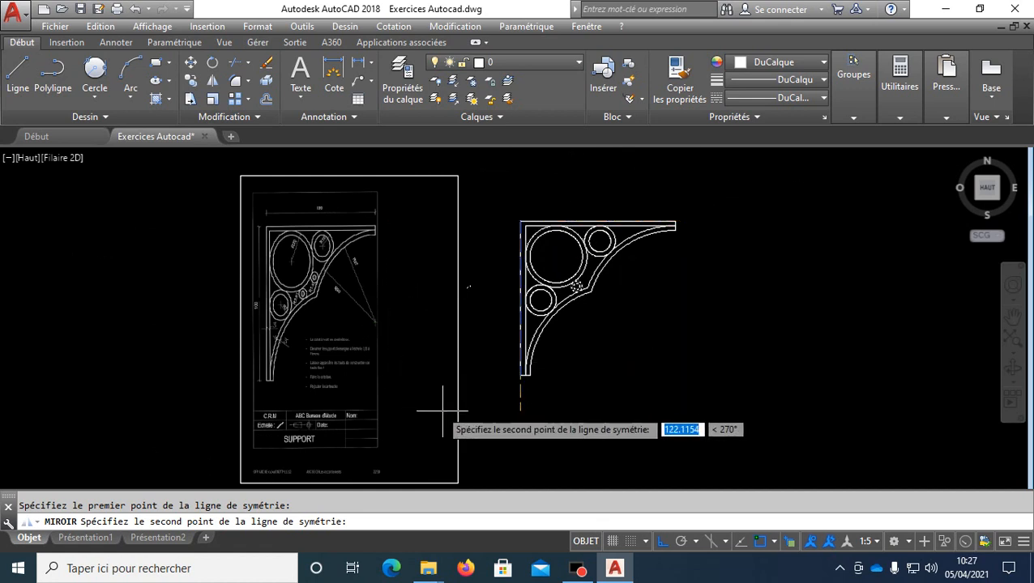
pyautogui.moveTo(726, 363); pyautogui.dragTo(719, 350, button='middle')
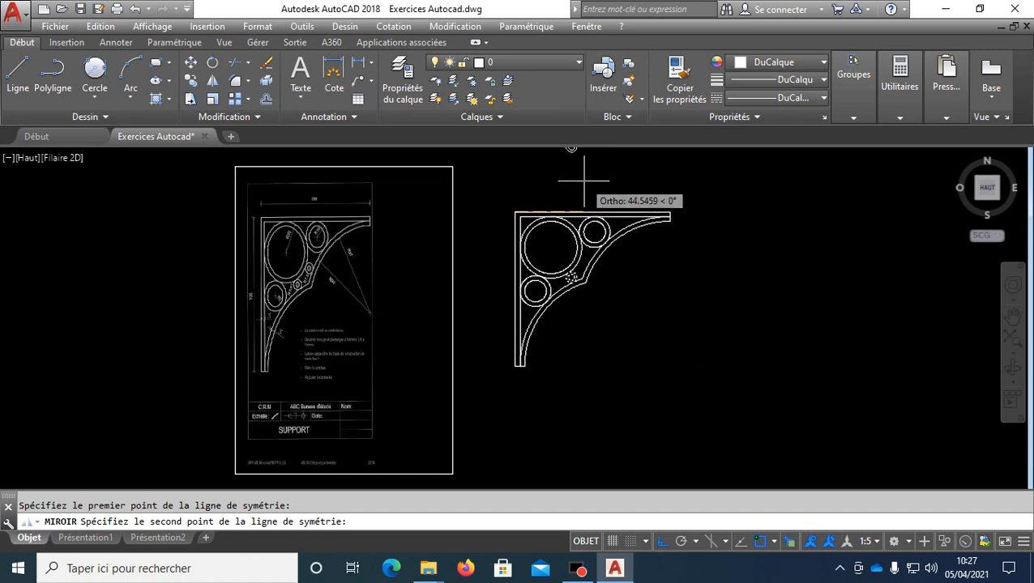
pyautogui.scroll(4, 515, 213)
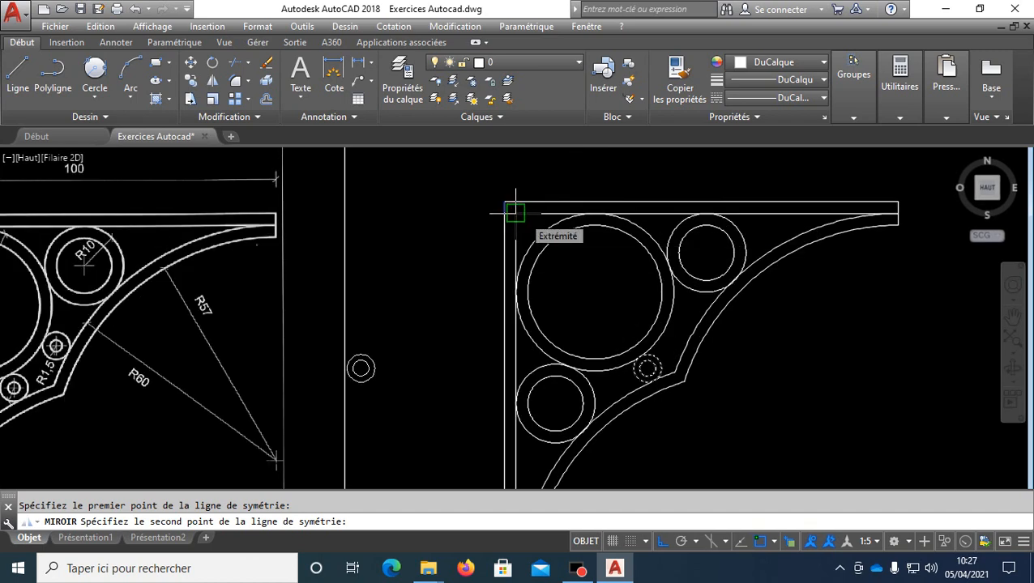
pyautogui.scroll(2, 496, 194)
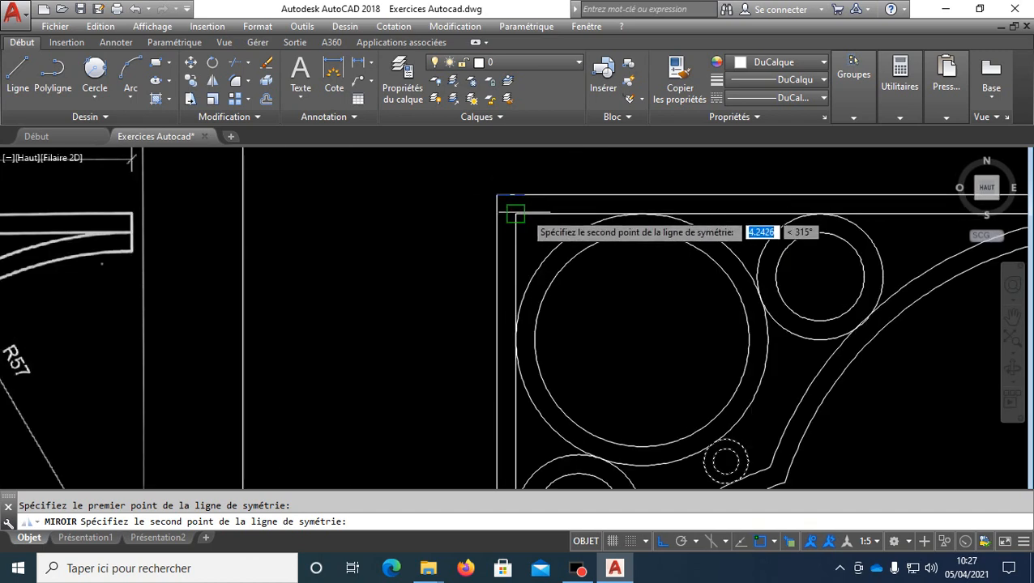
pyautogui.click(515, 213)
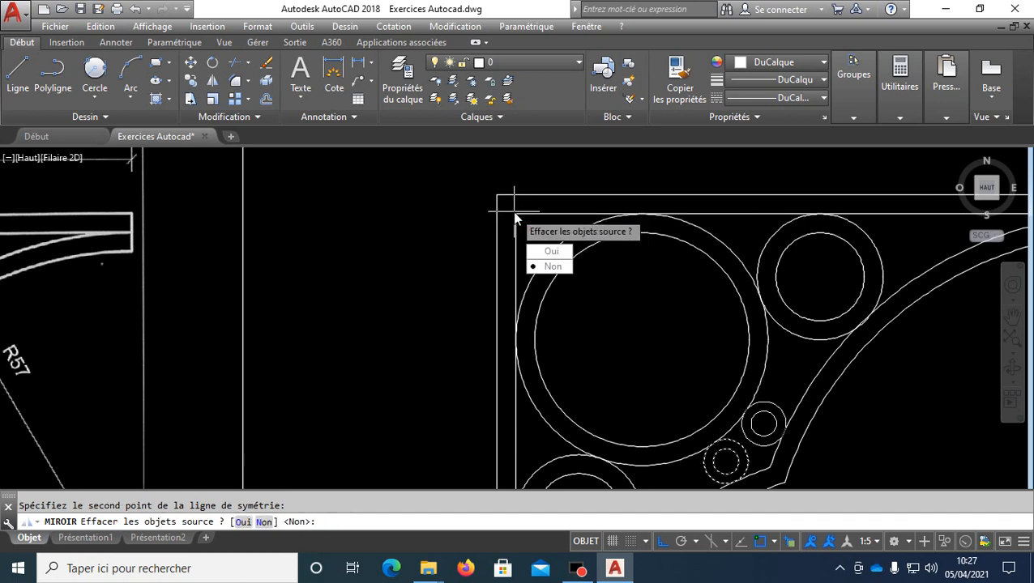
pyautogui.press('Return')
# Step: Erase the mirrored pair of small concentric circles above the arc band's cusp
pyautogui.scroll(4, 510, 288)
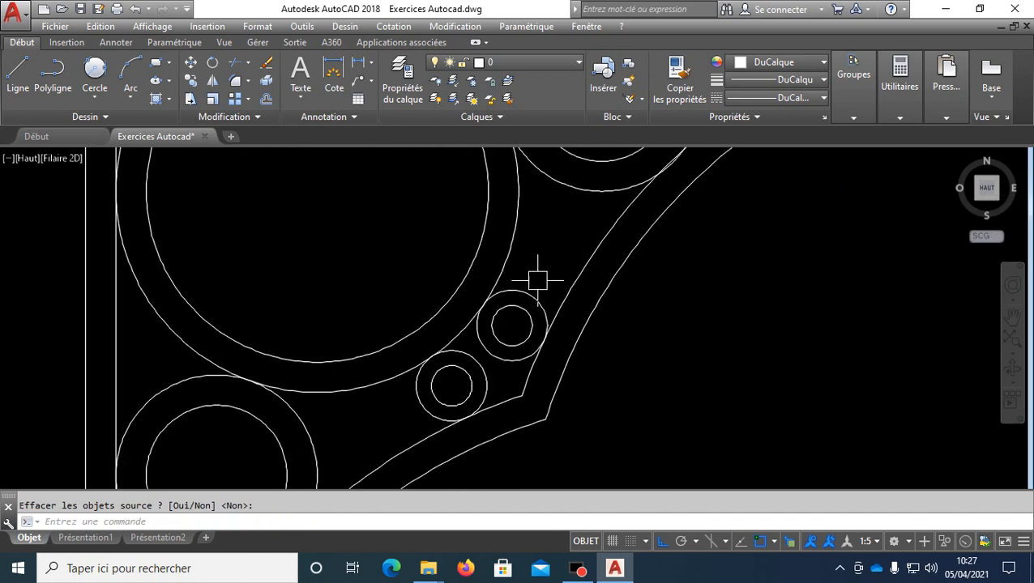
pyautogui.click(539, 279)
pyautogui.click(522, 300)
pyautogui.write('ef')
pyautogui.press('Return')
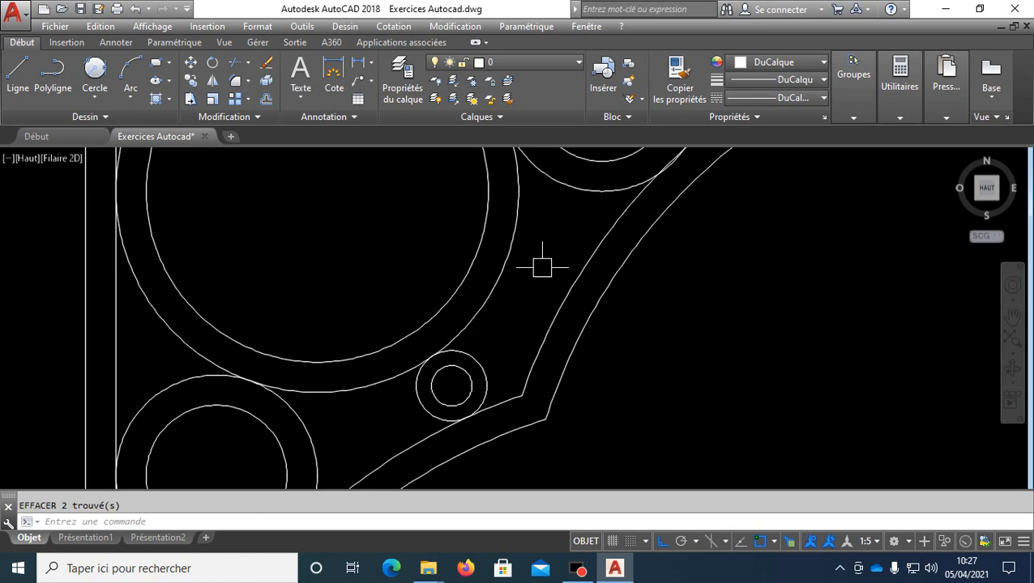
# Step: Draw a second circle of radius 3.51 tangent to the large ring's outer circle and the arc band's inner edge above the cusp
pyautogui.moveTo(543, 266); pyautogui.dragTo(560, 286, button='middle')
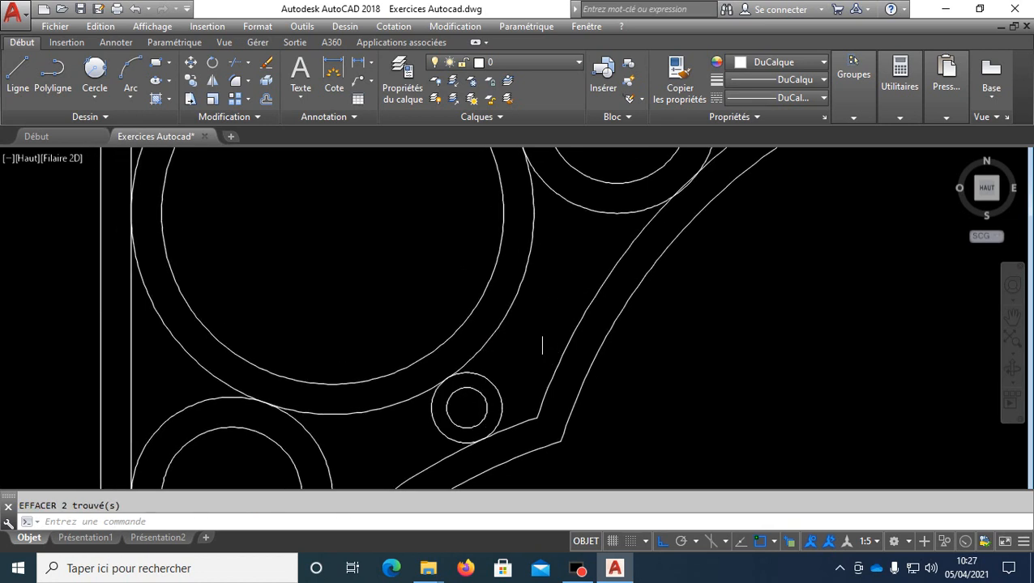
pyautogui.click(93, 98)
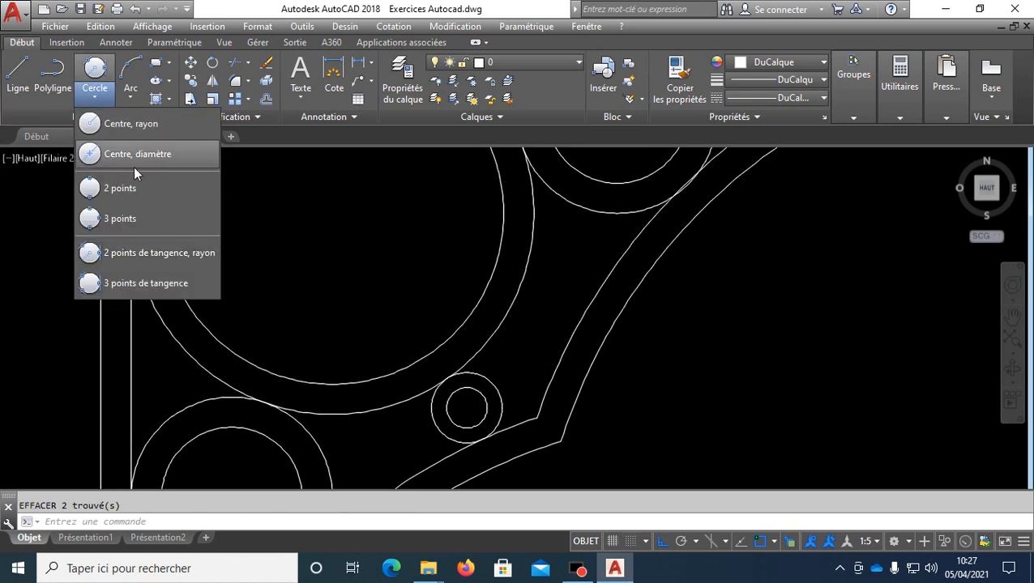
pyautogui.click(114, 255)
pyautogui.click(527, 277)
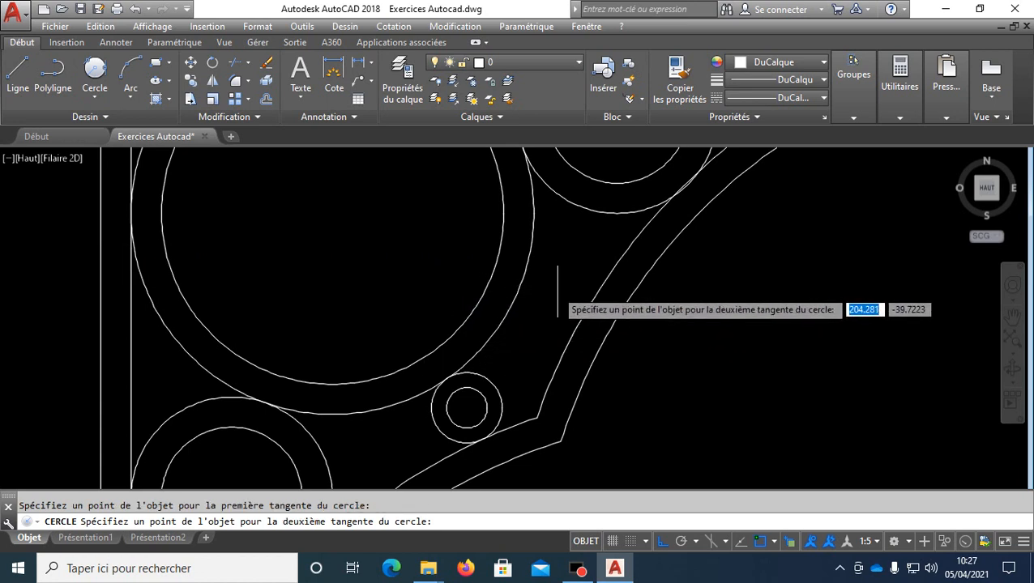
pyautogui.click(579, 305)
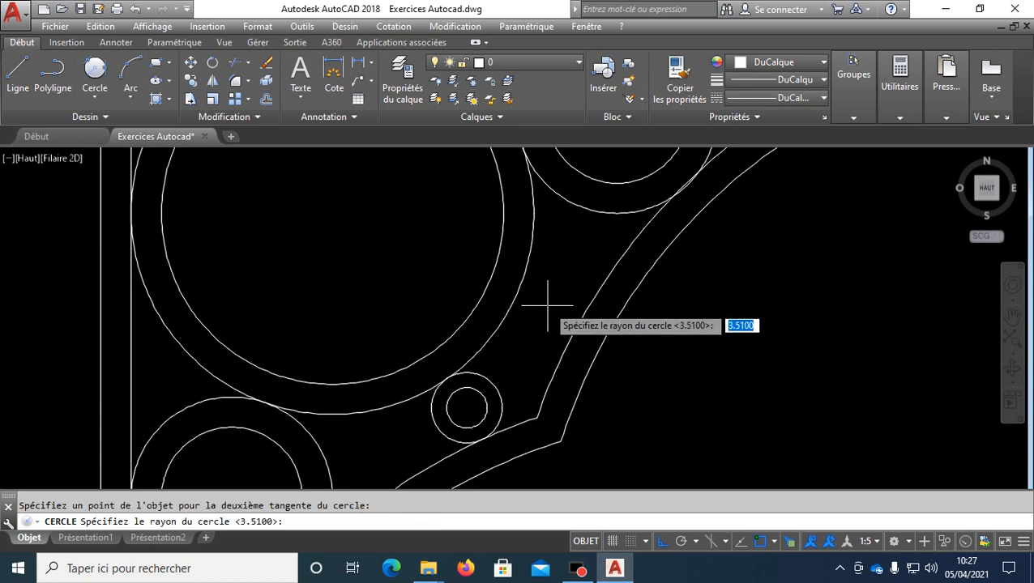
pyautogui.press('Return')
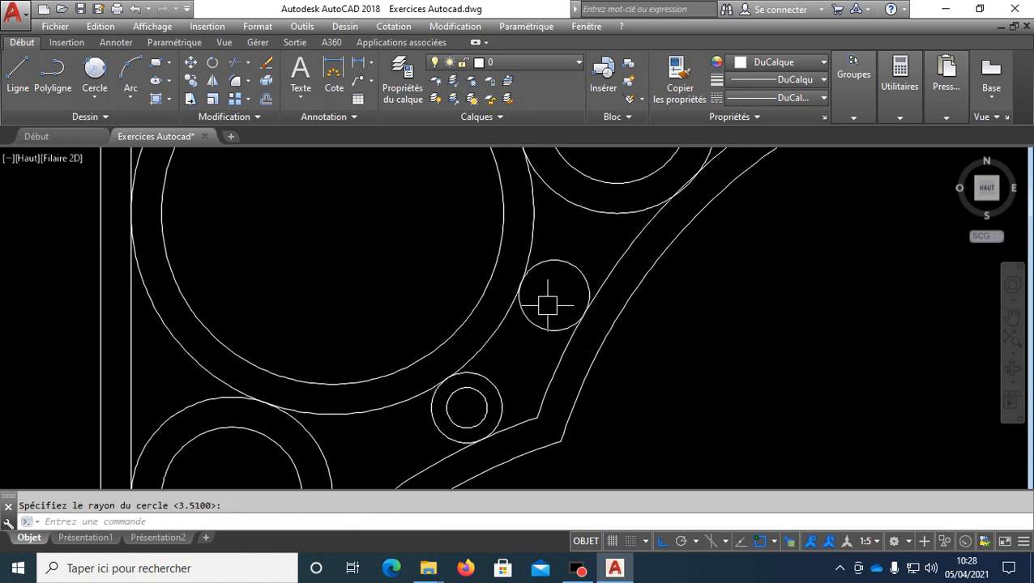
# Step: Offset the second radius 3.51 circle, above the cusp, inward by 1.5
pyautogui.write('dc')
pyautogui.press('Return')
pyautogui.write('1.5')
pyautogui.press('Return')
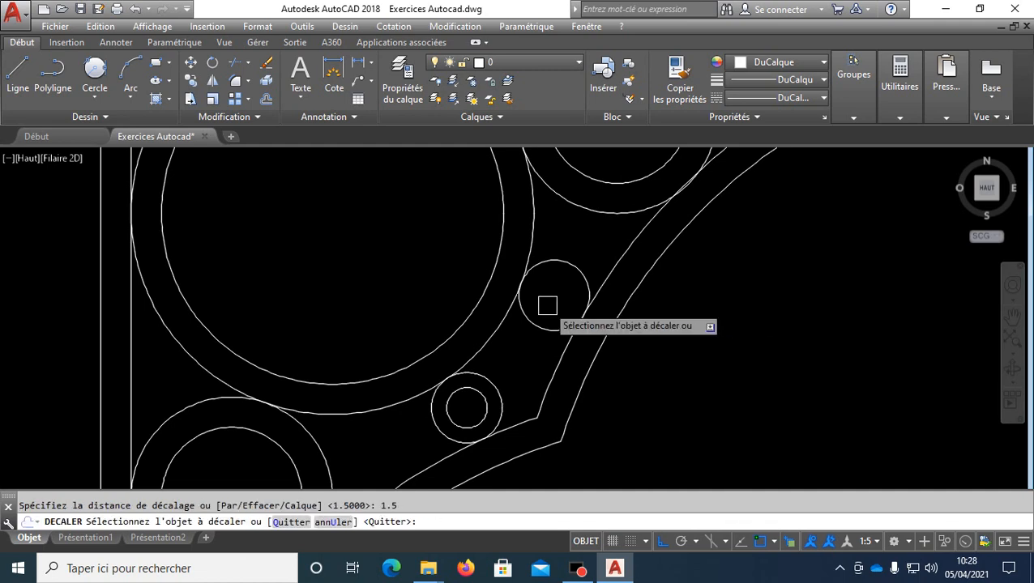
pyautogui.click(547, 267)
pyautogui.click(551, 294)
pyautogui.scroll(-4, 627, 311)
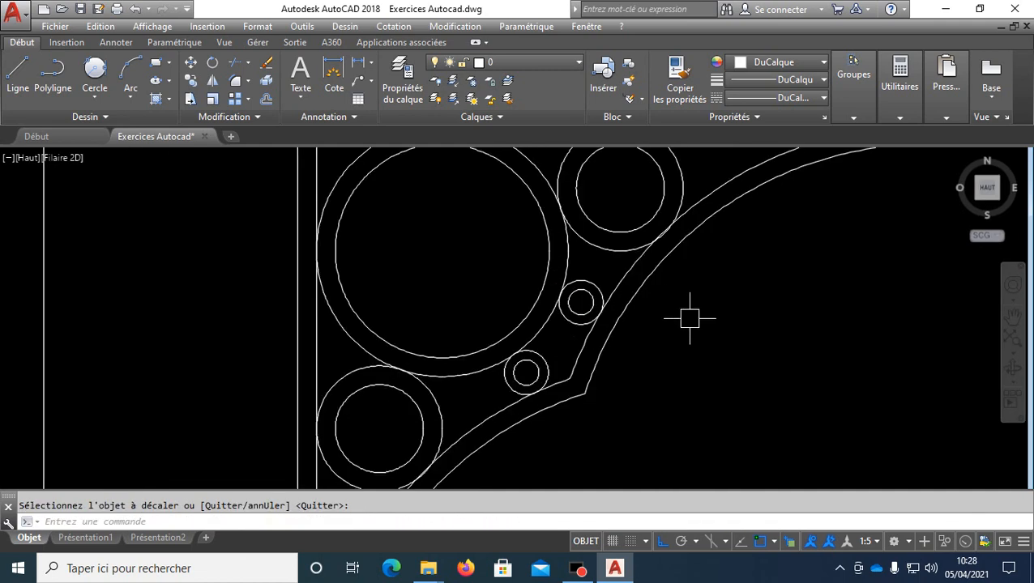
# Step: Open the tool palettes clear of the support drawing and display the geometric and dimensional constraint tools
pyautogui.moveTo(770, 373)
pyautogui.mouseDown(button='middle')
pyautogui.moveTo(747, 381)
pyautogui.moveTo(716, 367)
pyautogui.moveTo(681, 326)
pyautogui.moveTo(634, 300)
pyautogui.moveTo(640, 280)
pyautogui.moveTo(665, 284)
pyautogui.moveTo(653, 275)
pyautogui.mouseUp(button='middle')
pyautogui.scroll(-2, 720, 346)
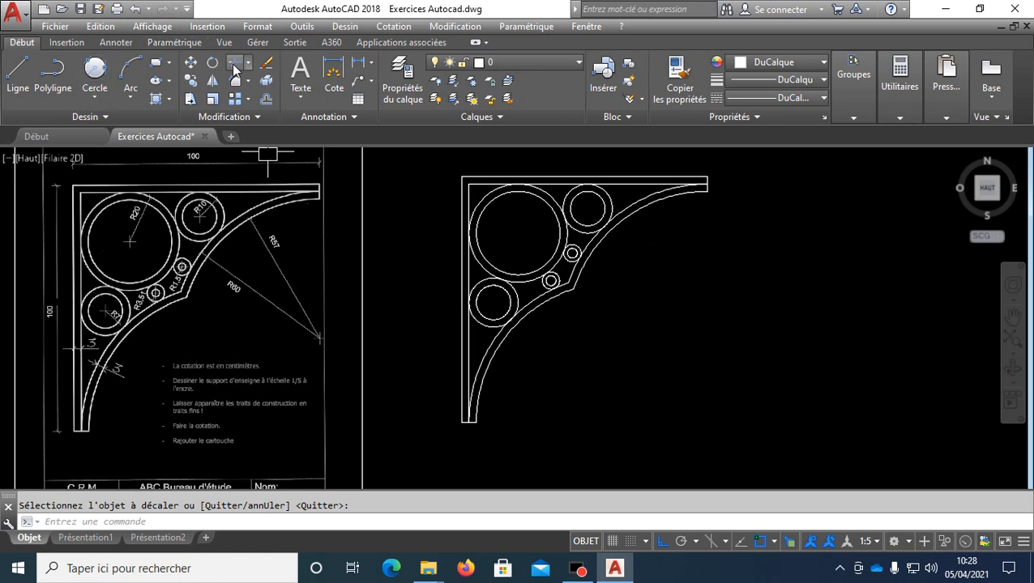
pyautogui.hotkey('ctrl', '3')
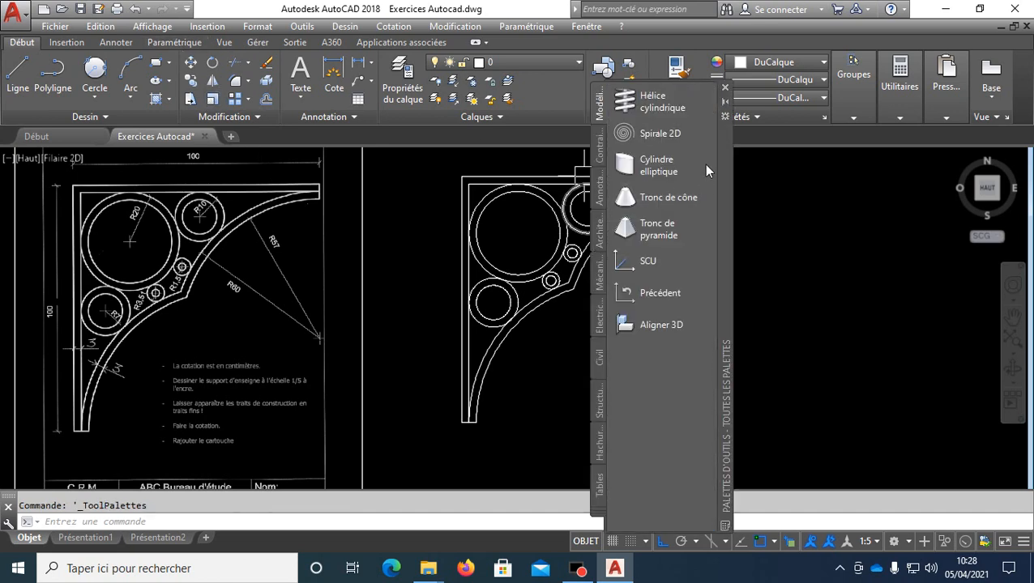
pyautogui.moveTo(725, 133); pyautogui.dragTo(122, 125)
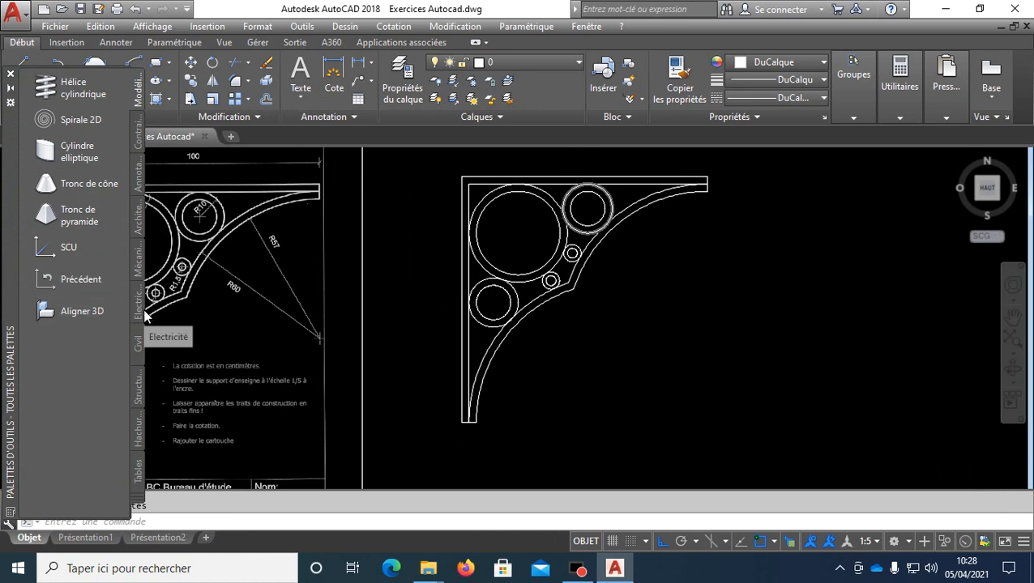
pyautogui.click(138, 137)
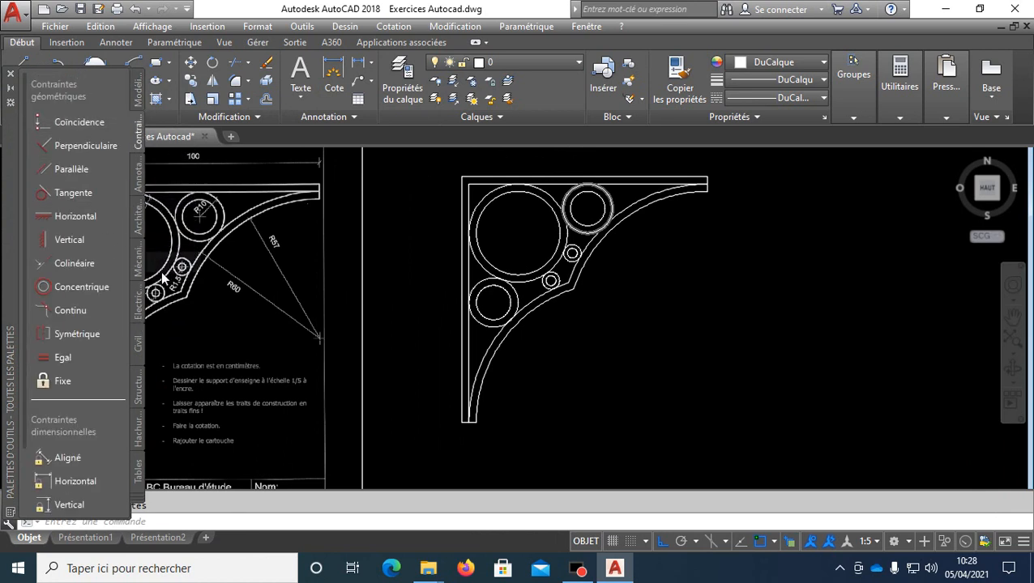
pyautogui.click(392, 272)
pyautogui.click(425, 333)
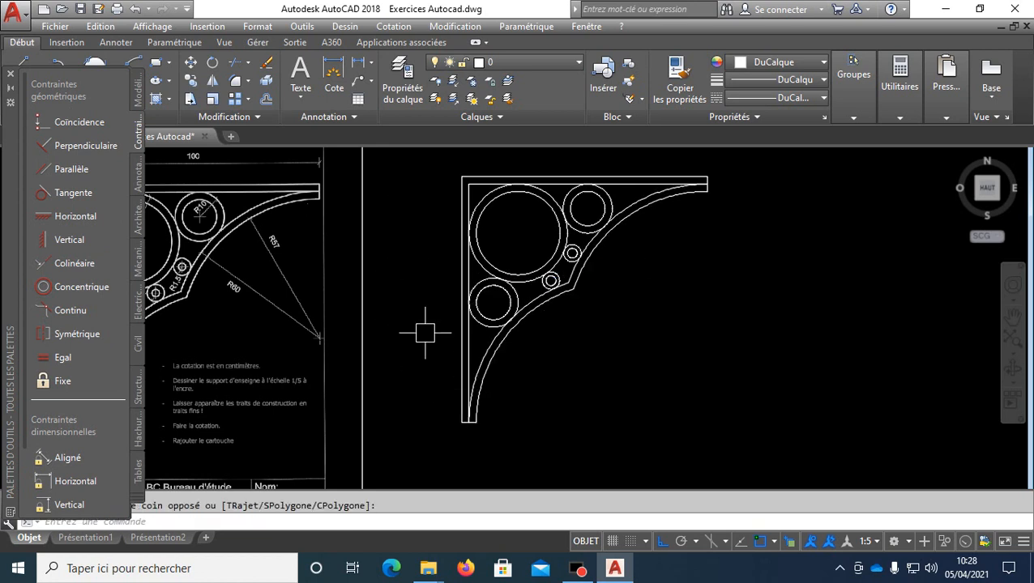